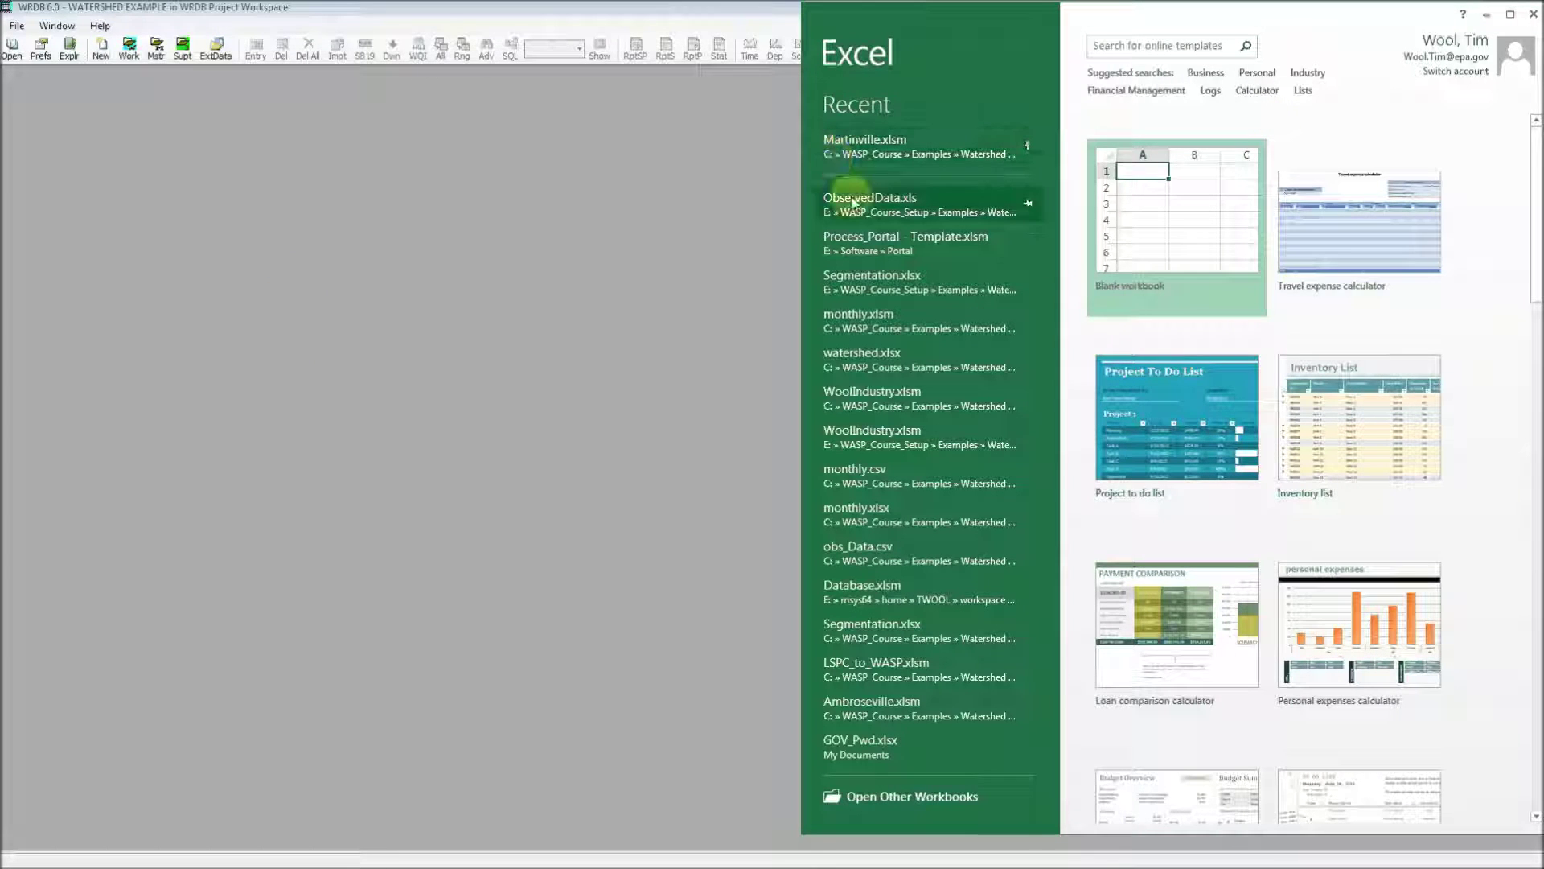
# - Open the ObservedData.xls workbook, review the data layouts on its Row and Column sheets, and close it
pyautogui.click(869, 205)
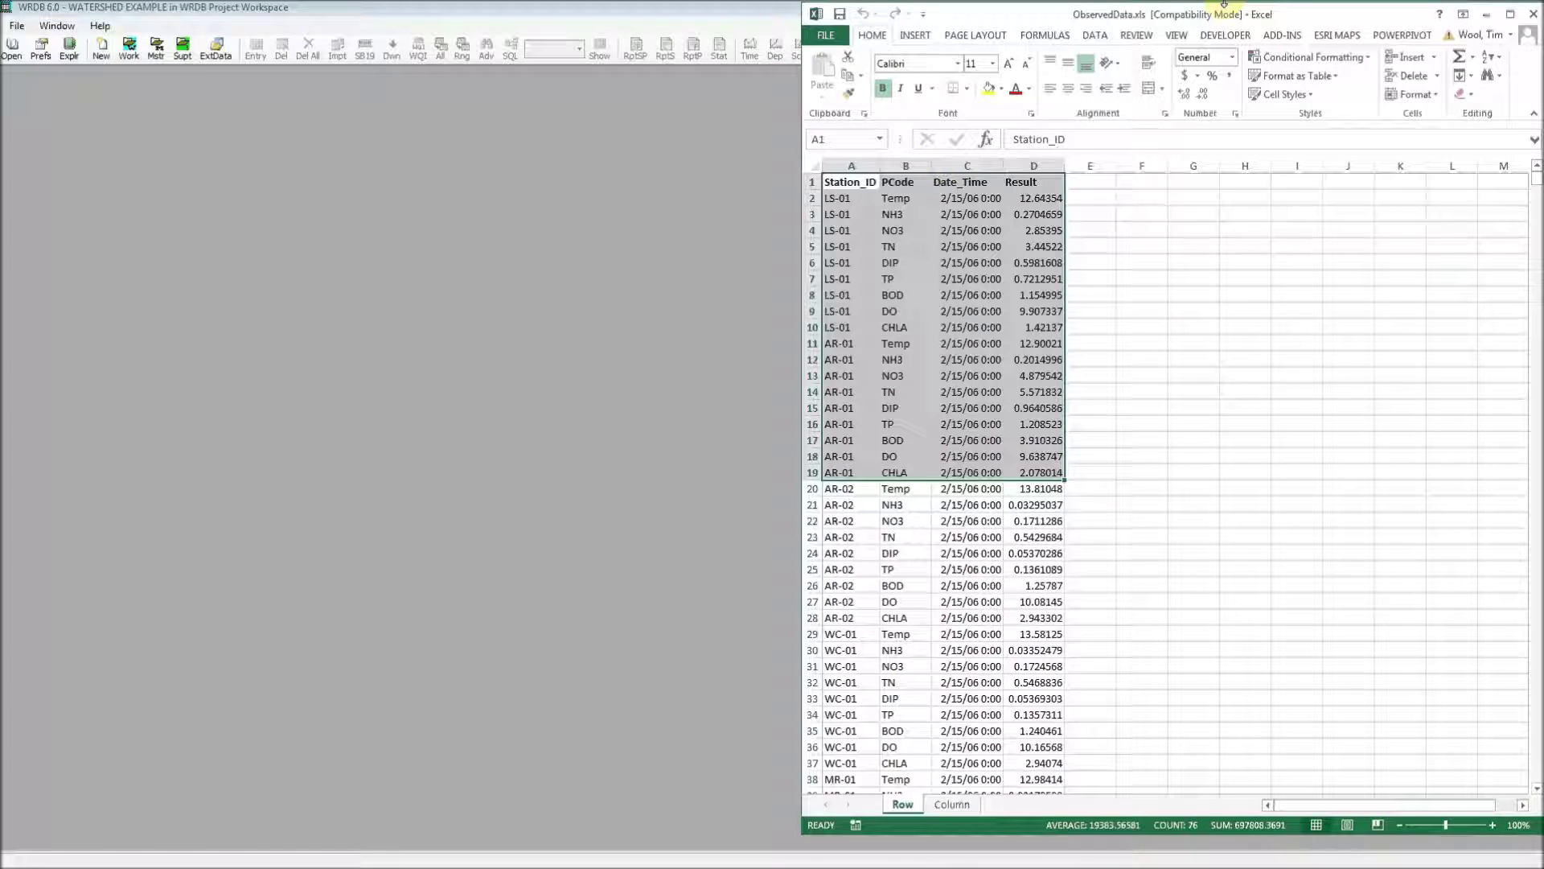
pyautogui.click(1146, 410)
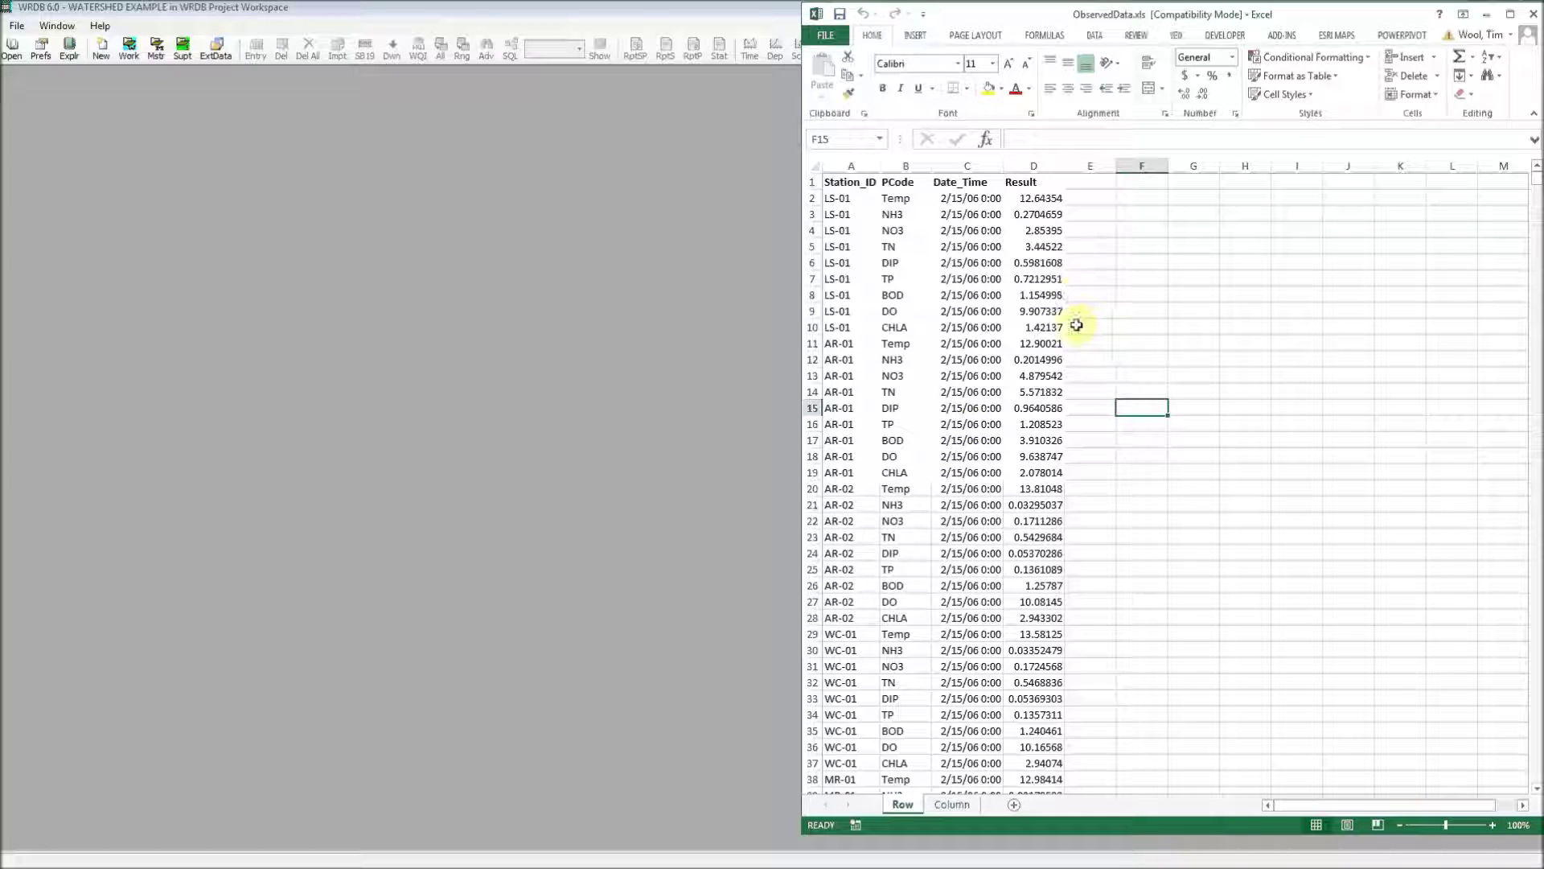
pyautogui.click(951, 804)
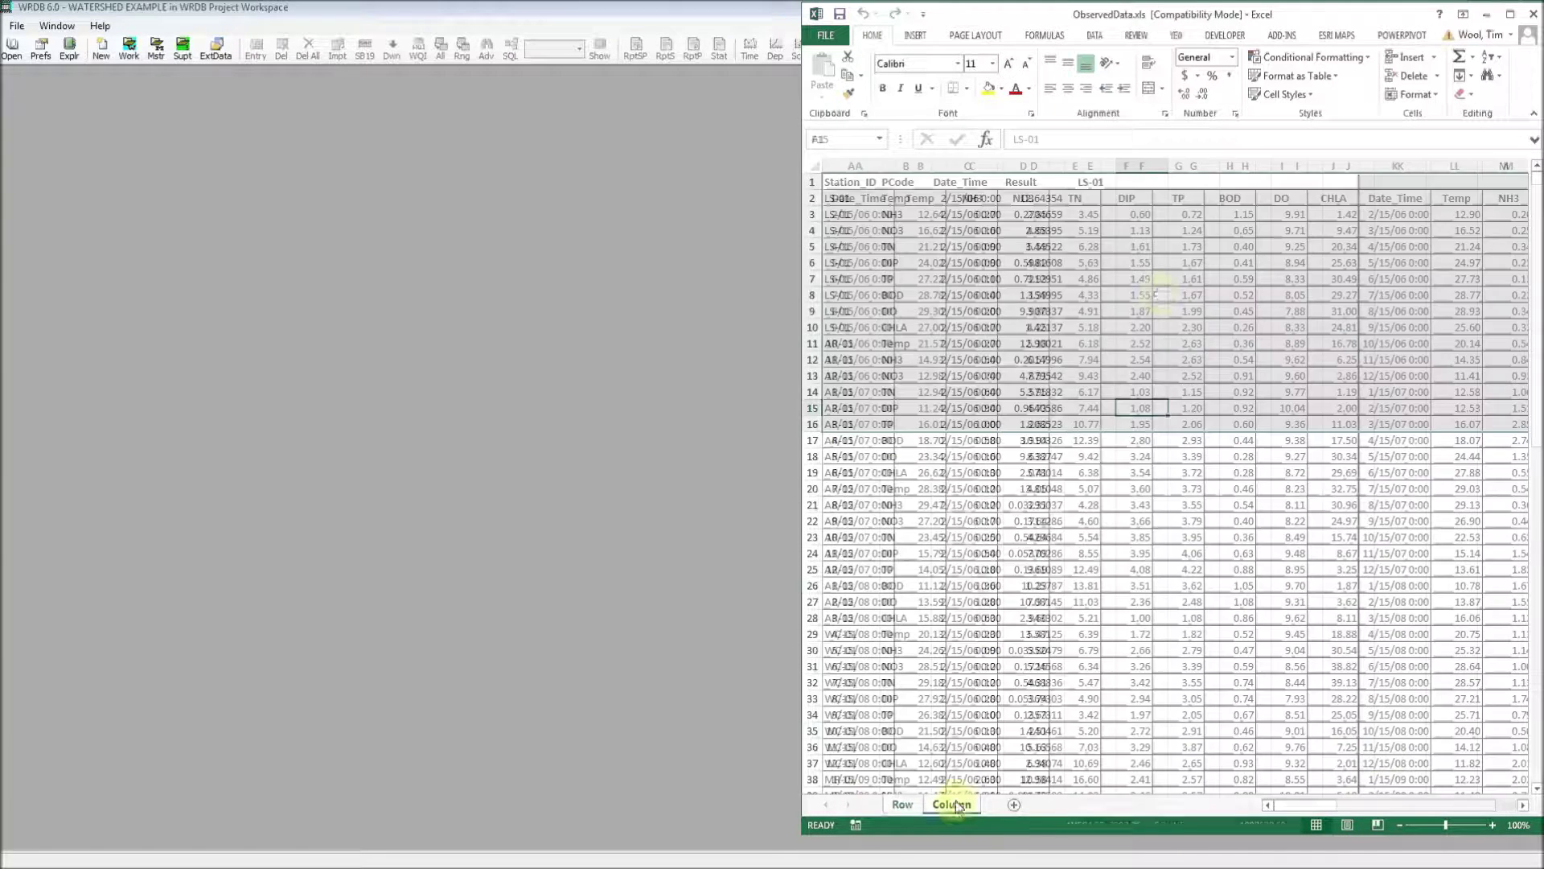
pyautogui.click(1229, 488)
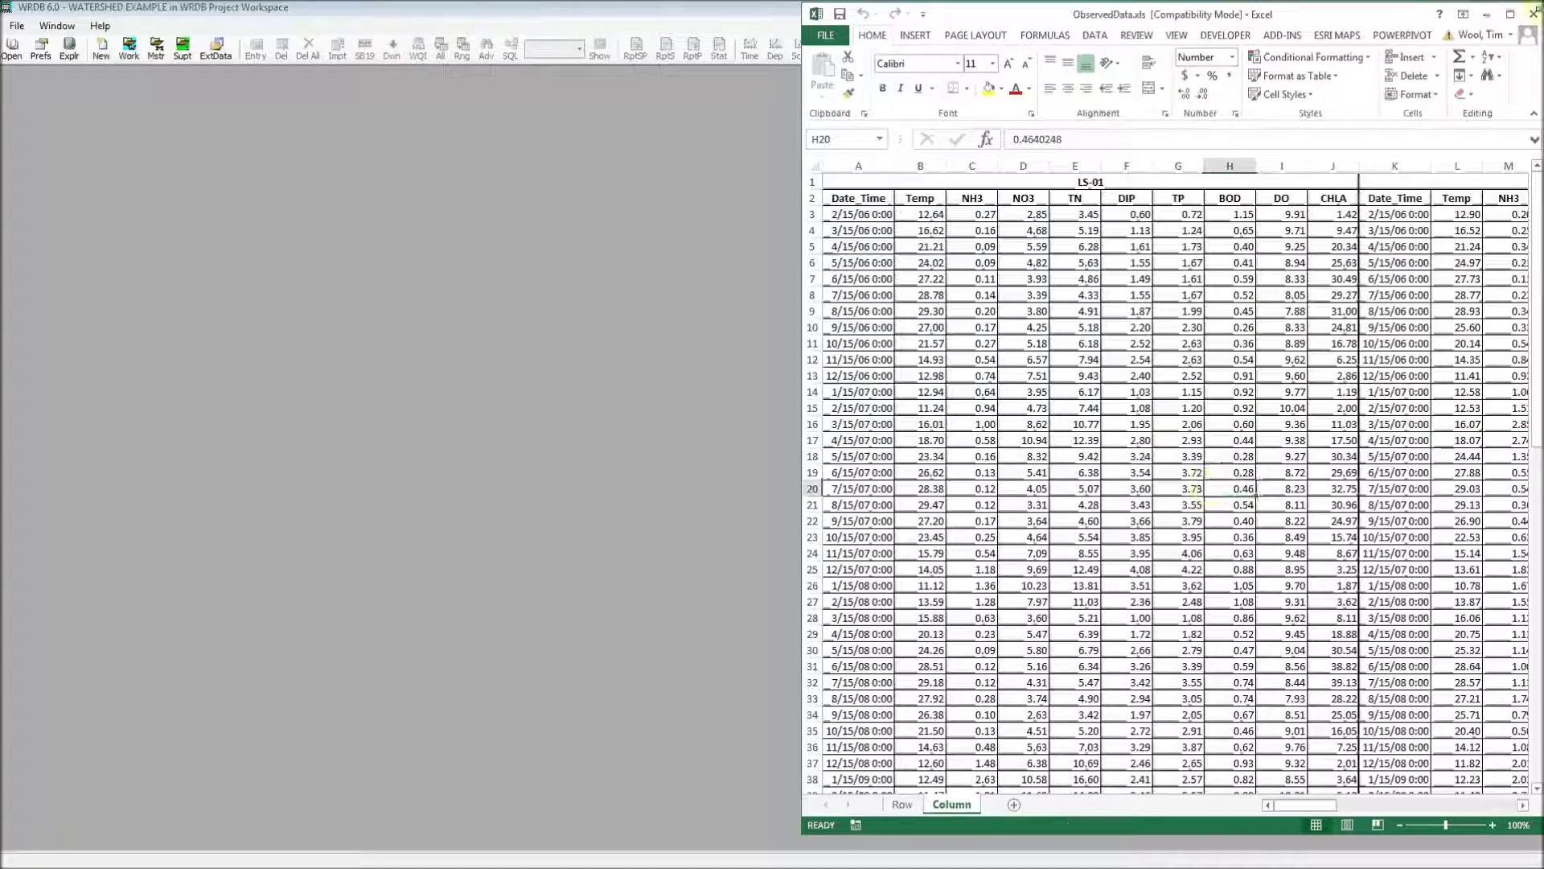
pyautogui.click(1510, 14)
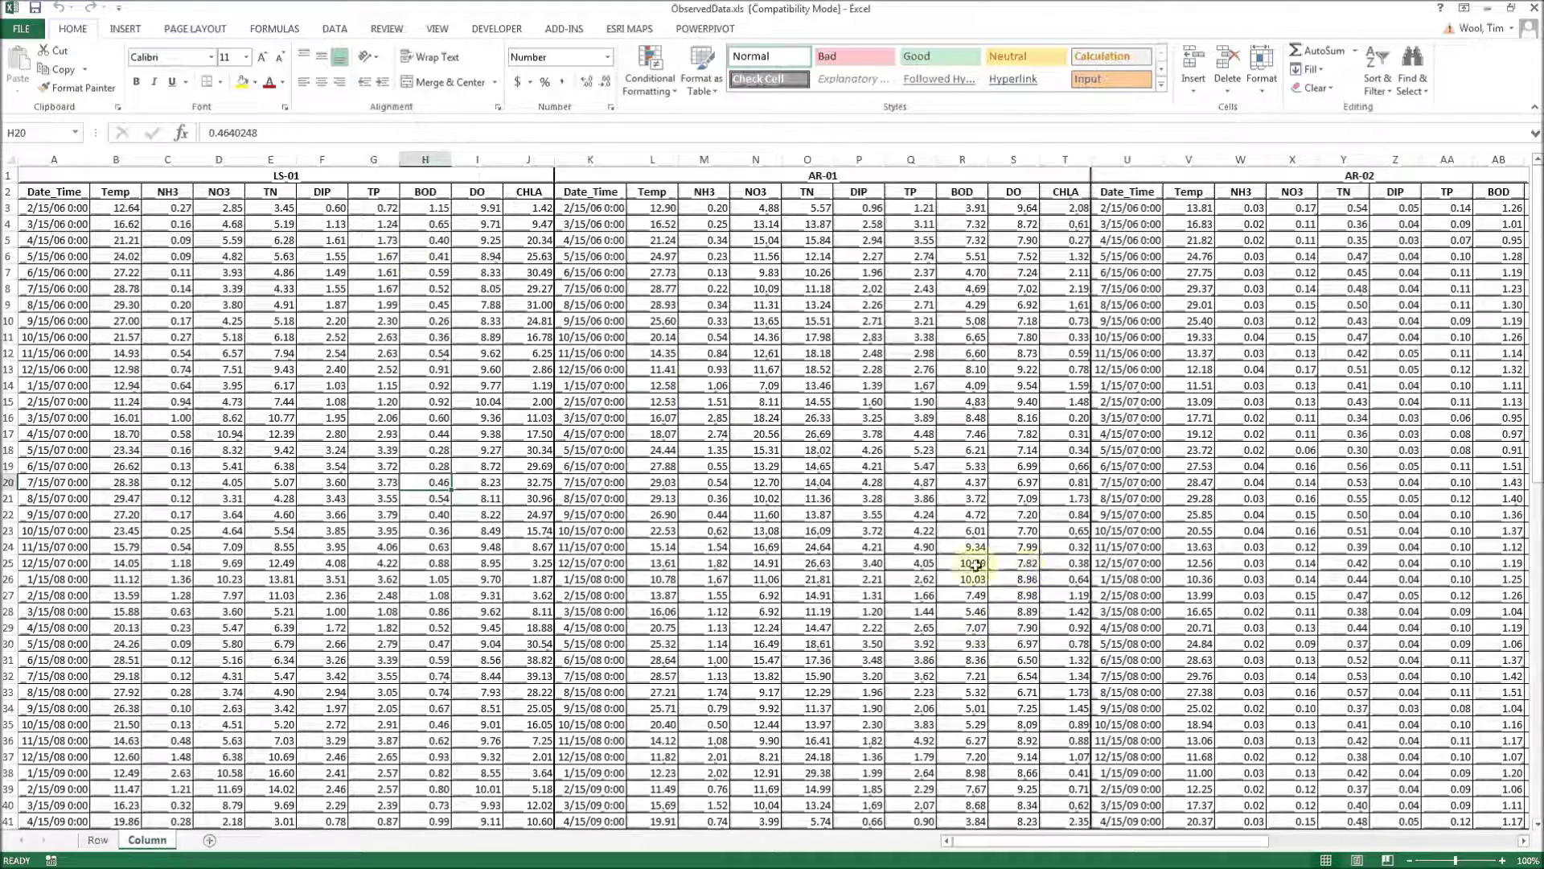
pyautogui.click(1534, 8)
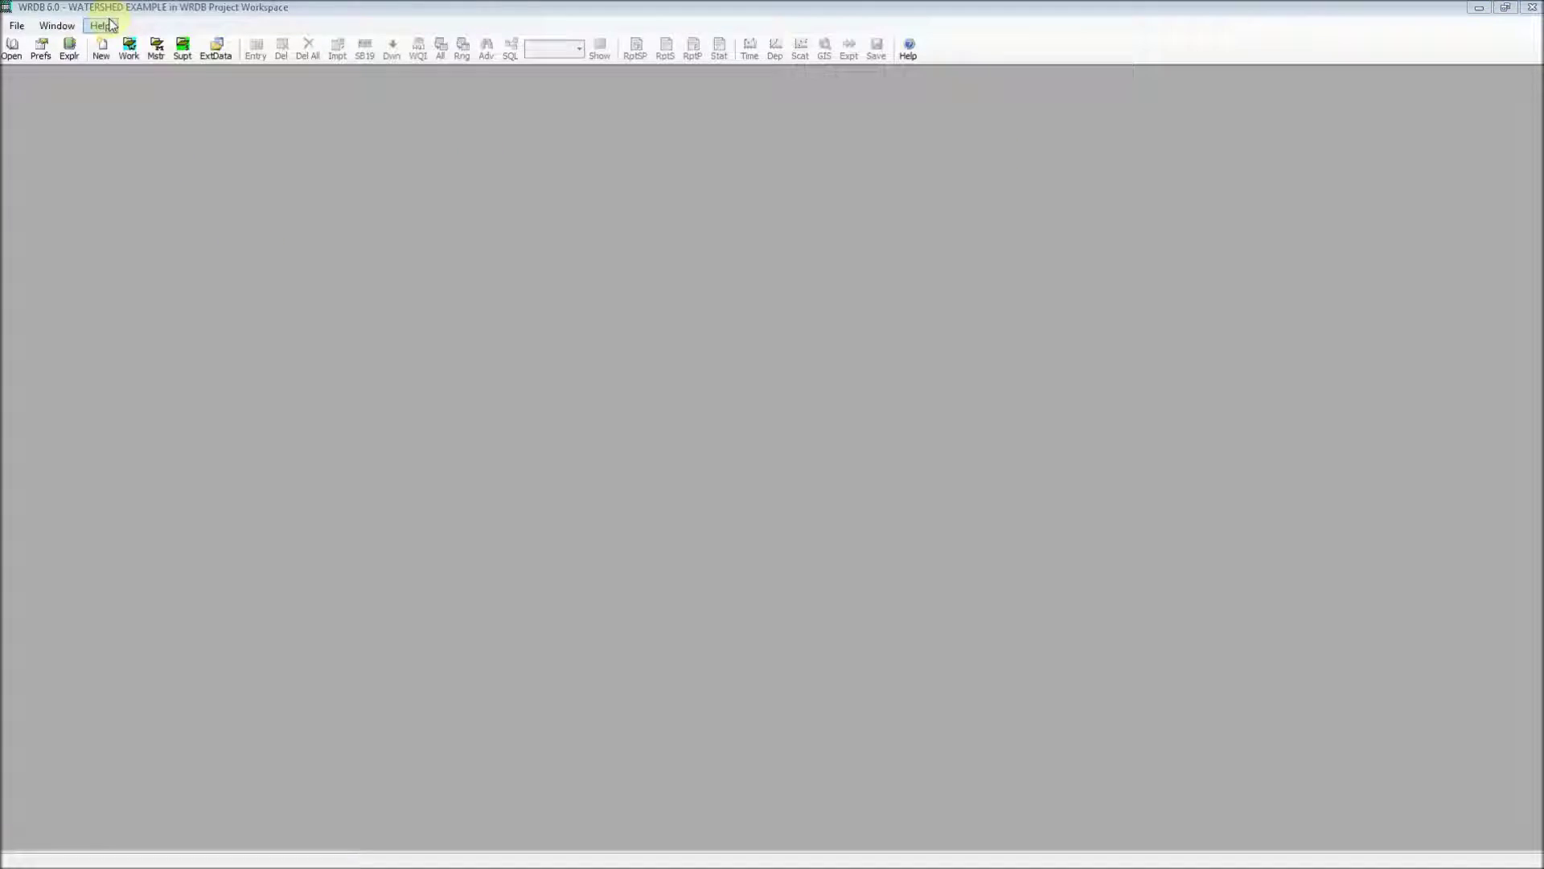
# - Create a working table named Row_Wise_Obs_Data with the description Example
pyautogui.click(128, 48)
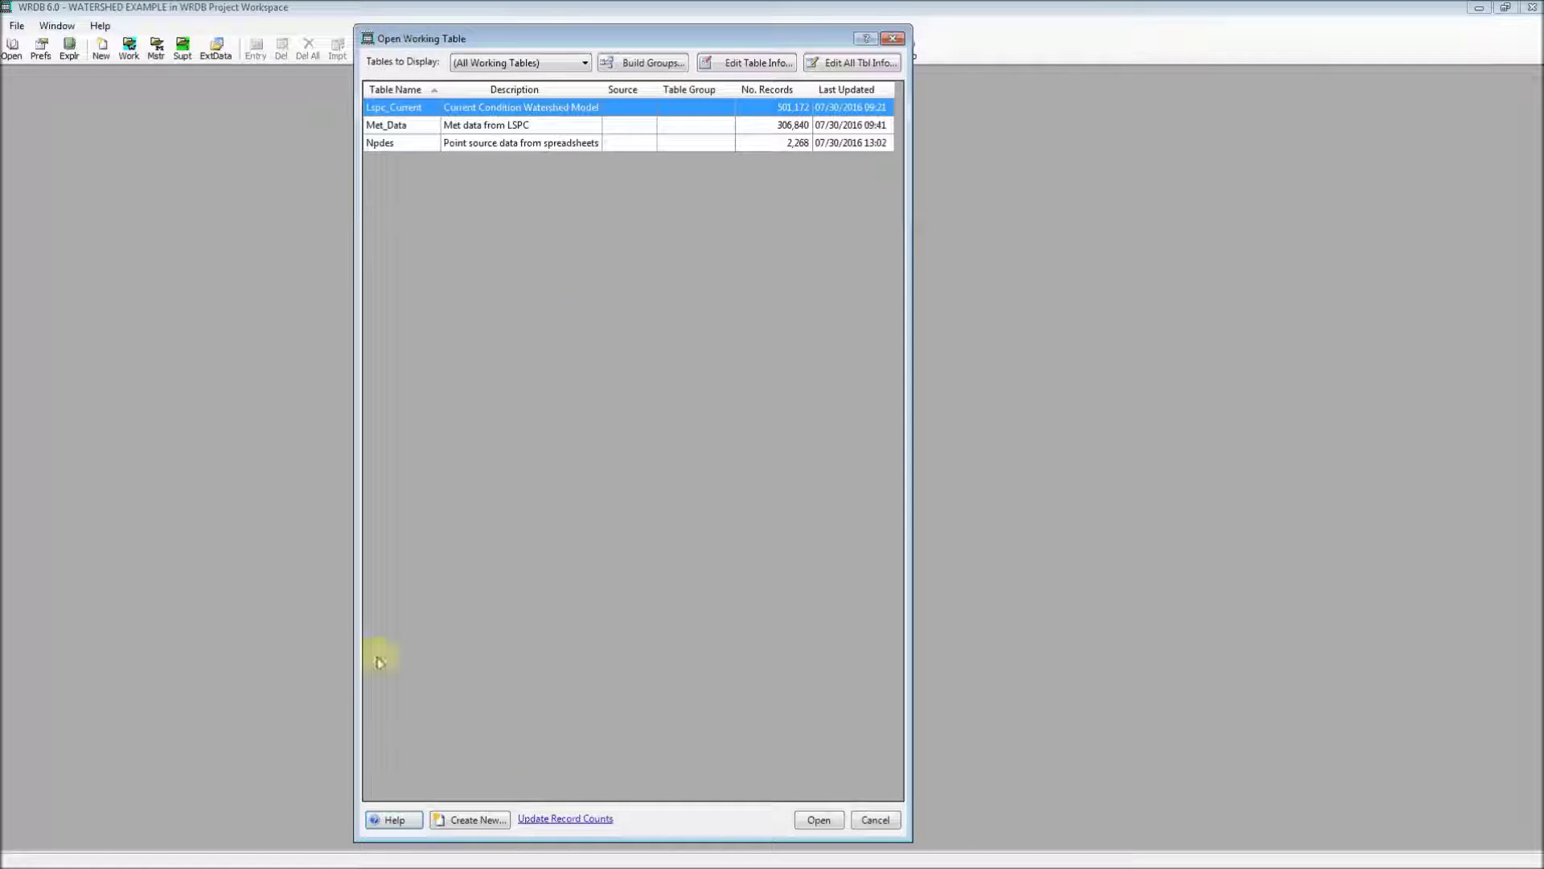
pyautogui.click(488, 820)
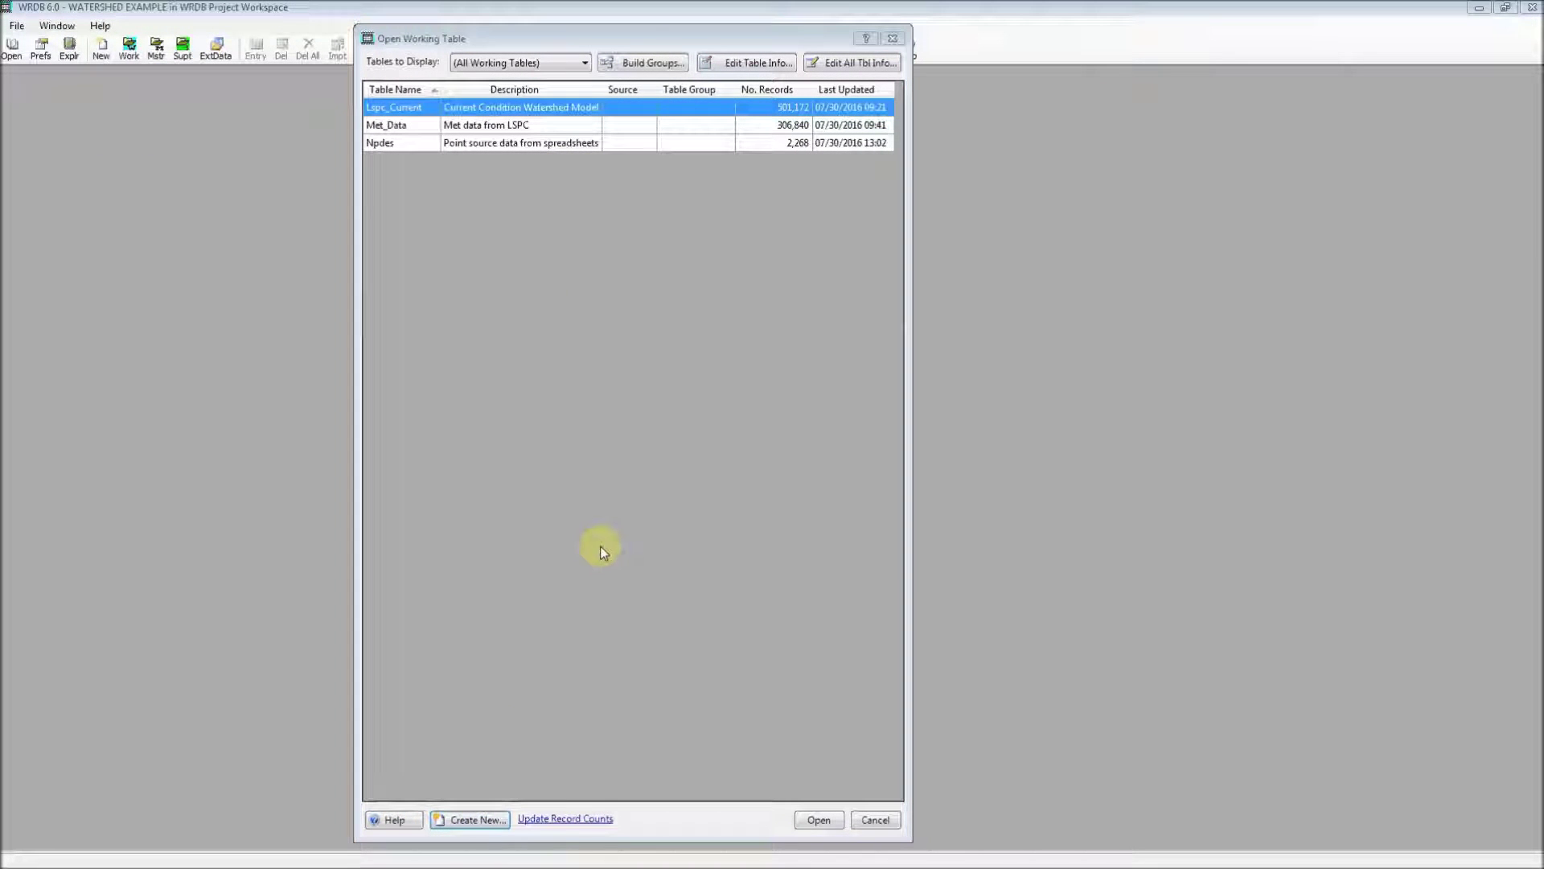
pyautogui.moveTo(585, 285); pyautogui.dragTo(609, 289)
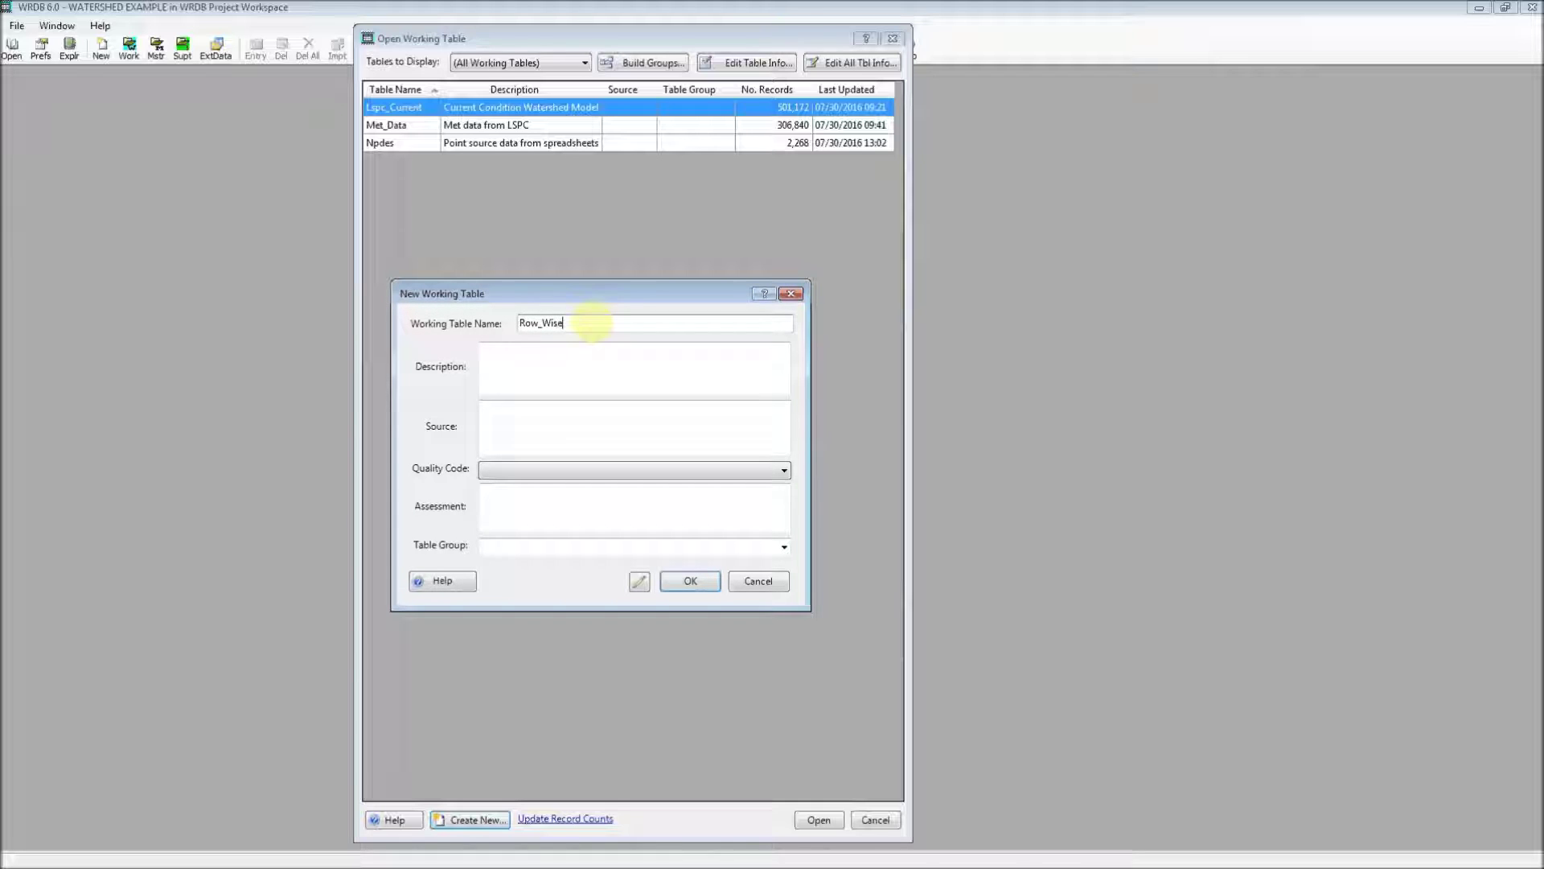
pyautogui.write('Obs_Data')
pyautogui.click(613, 363)
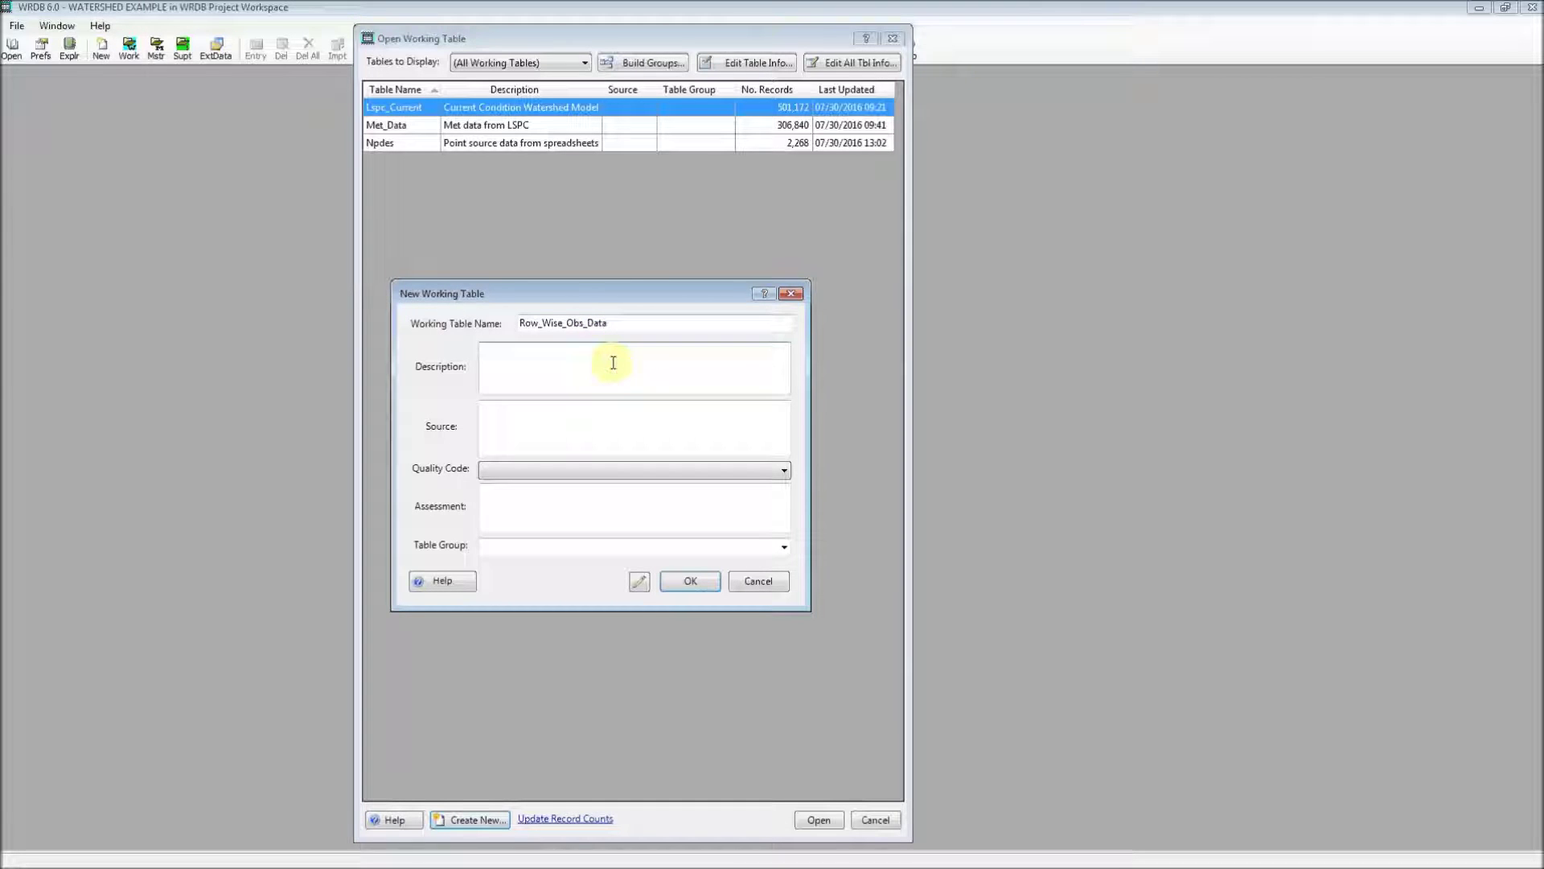
pyautogui.write('Example')
pyautogui.press('Return')
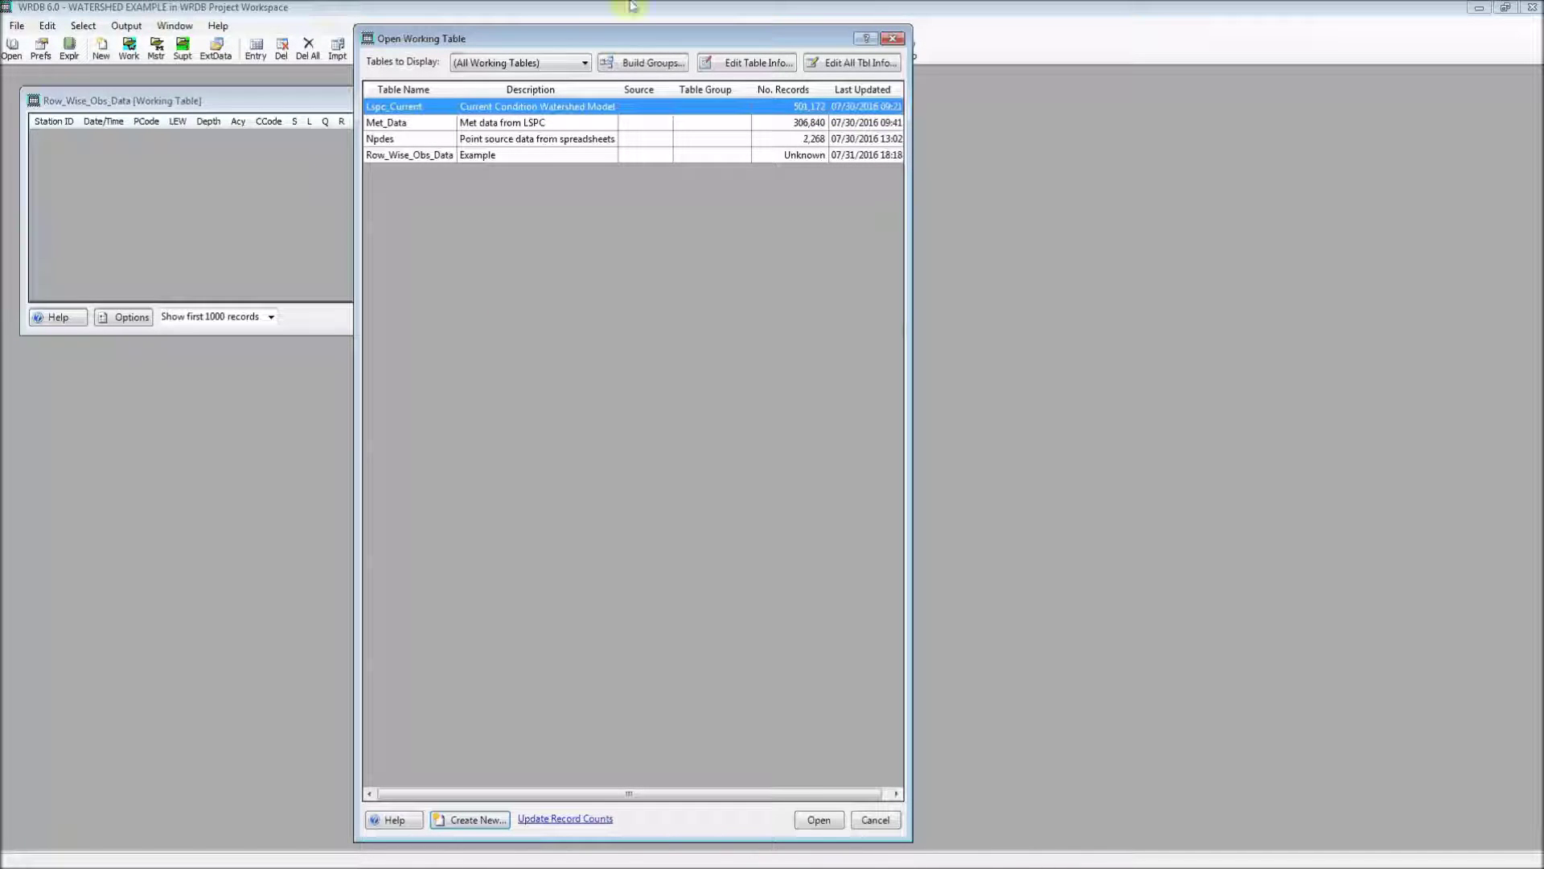
pyautogui.click(893, 37)
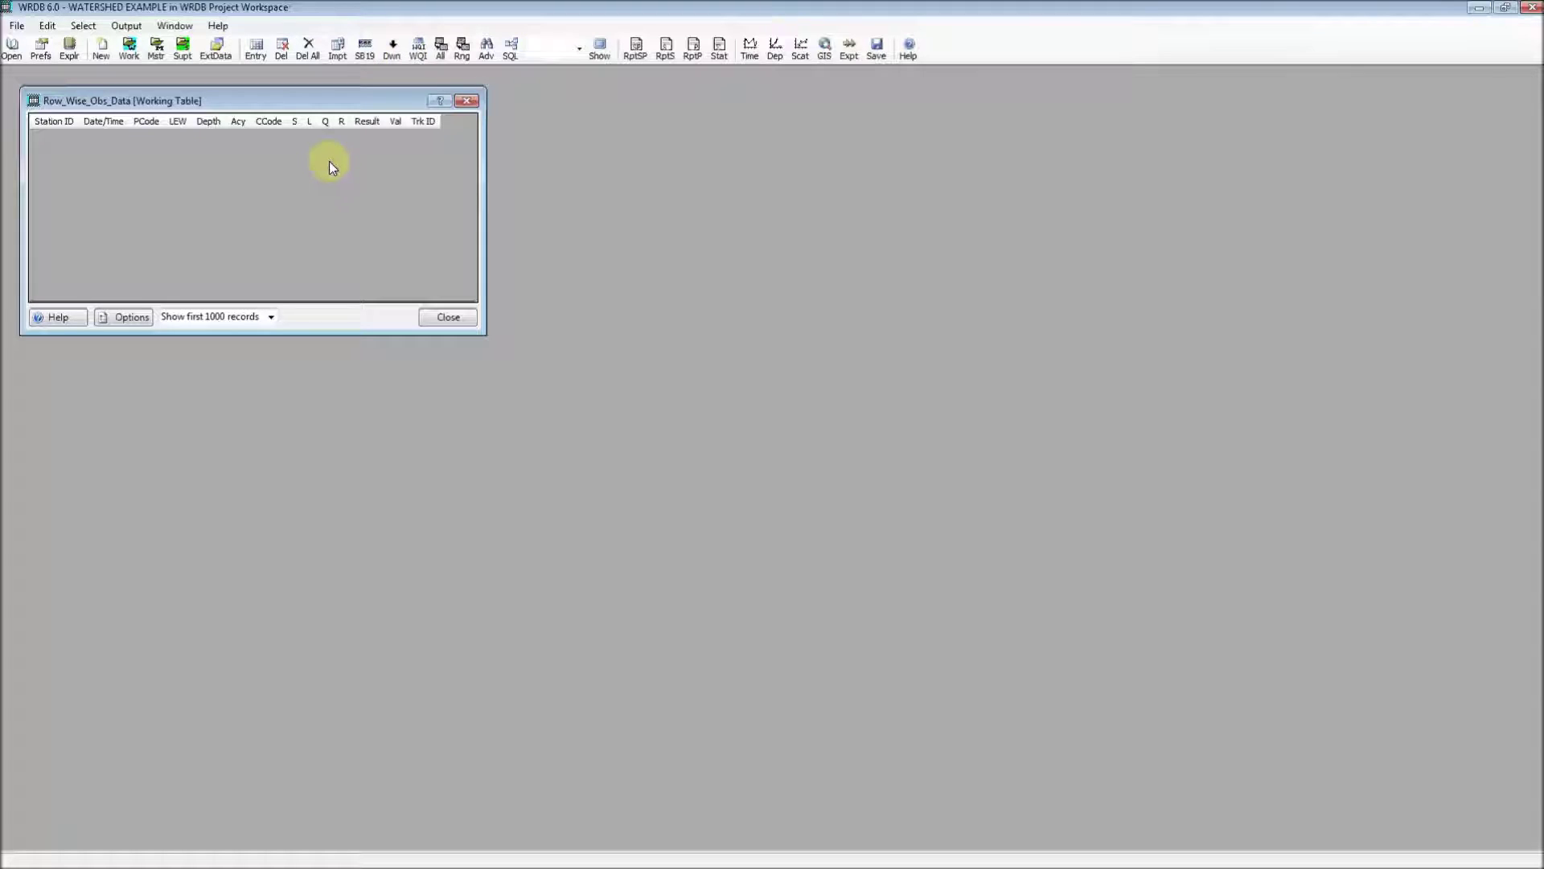
# - Start a file import into the Row_Wise_Obs_Data table from the Row sheet of ObservedData.xls
pyautogui.click(48, 26)
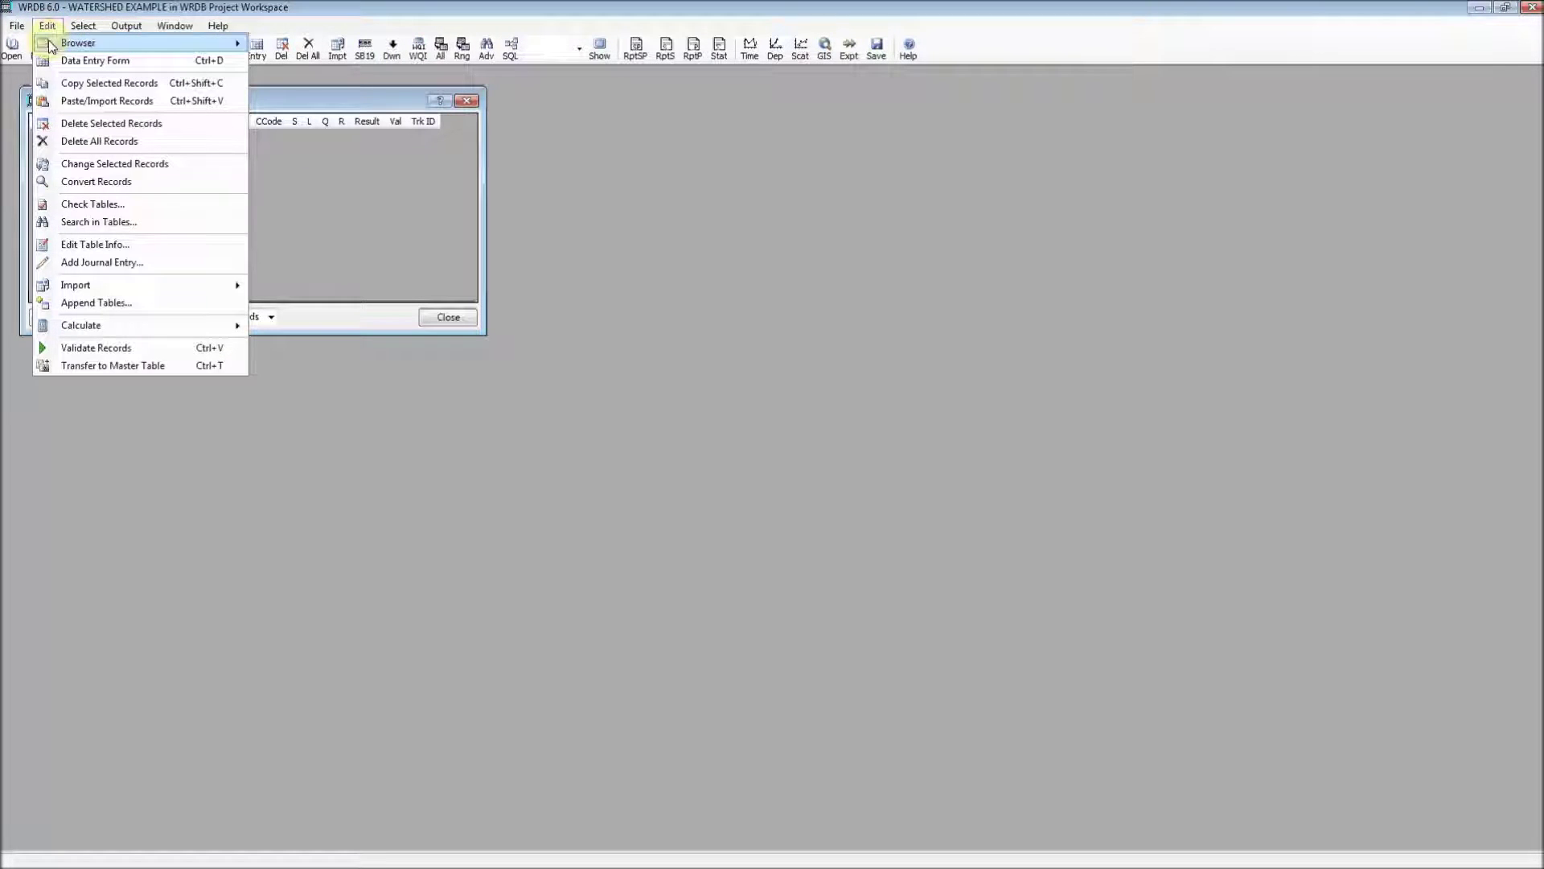
pyautogui.moveTo(169, 293)
pyautogui.click(282, 288)
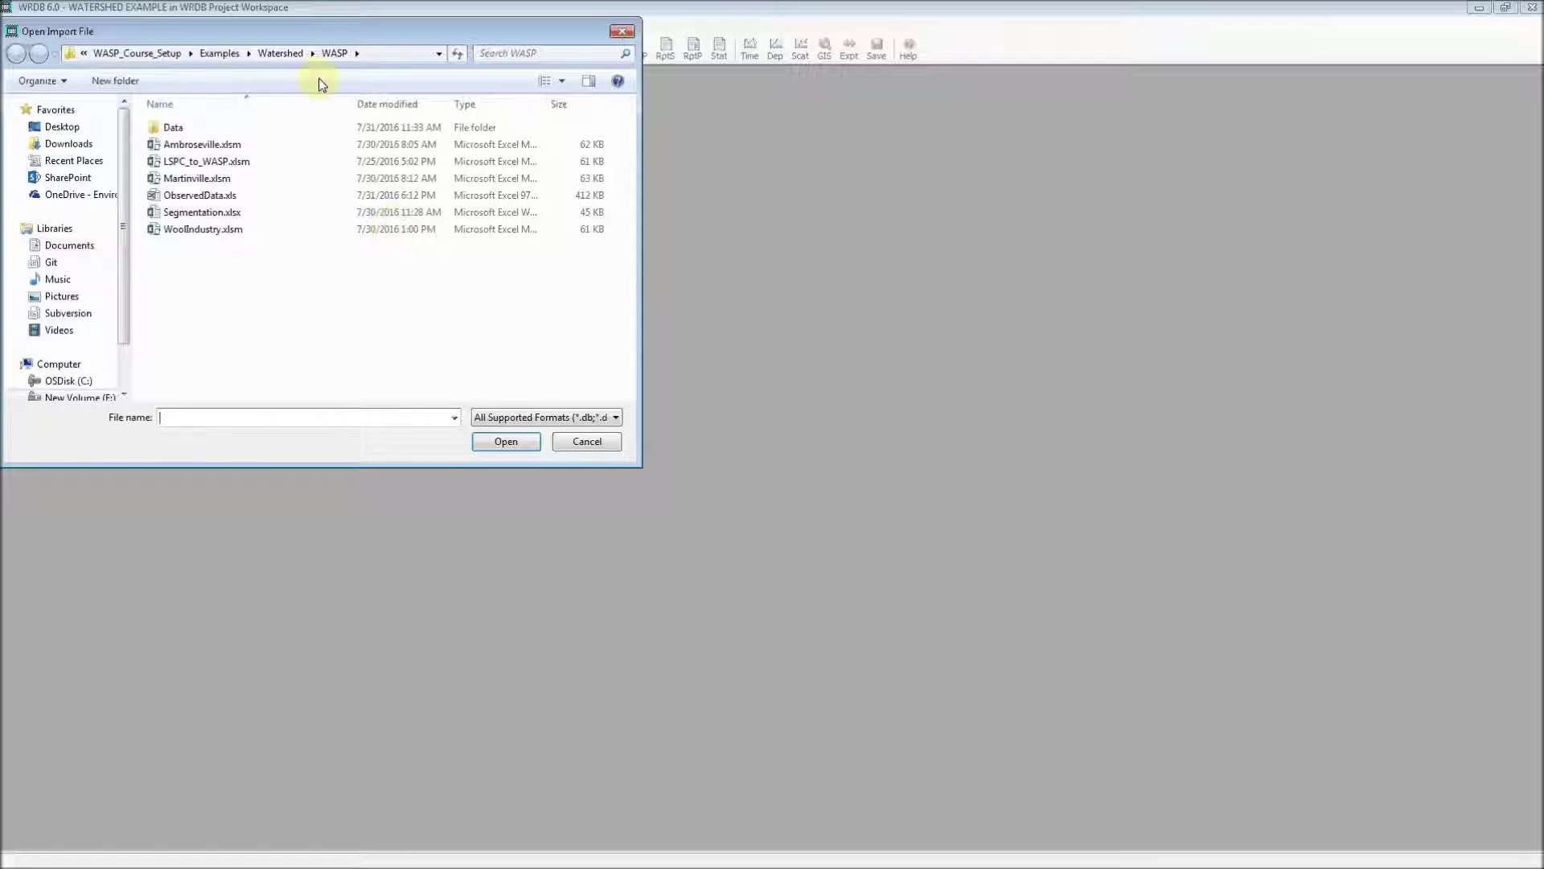
pyautogui.doubleClick(243, 196)
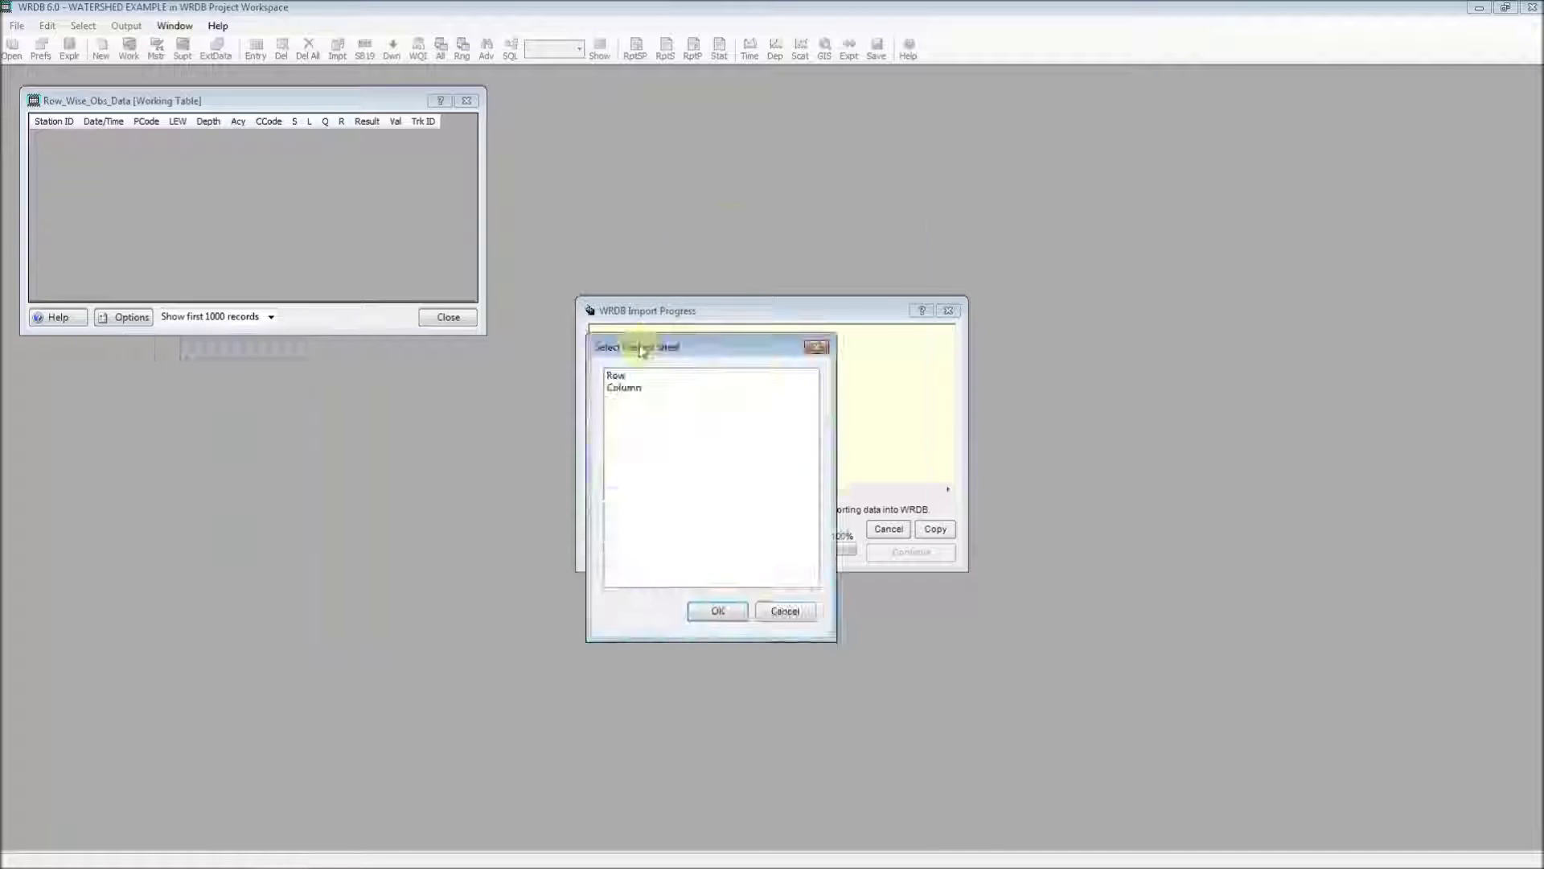
pyautogui.moveTo(664, 345); pyautogui.dragTo(778, 231)
pyautogui.click(732, 255)
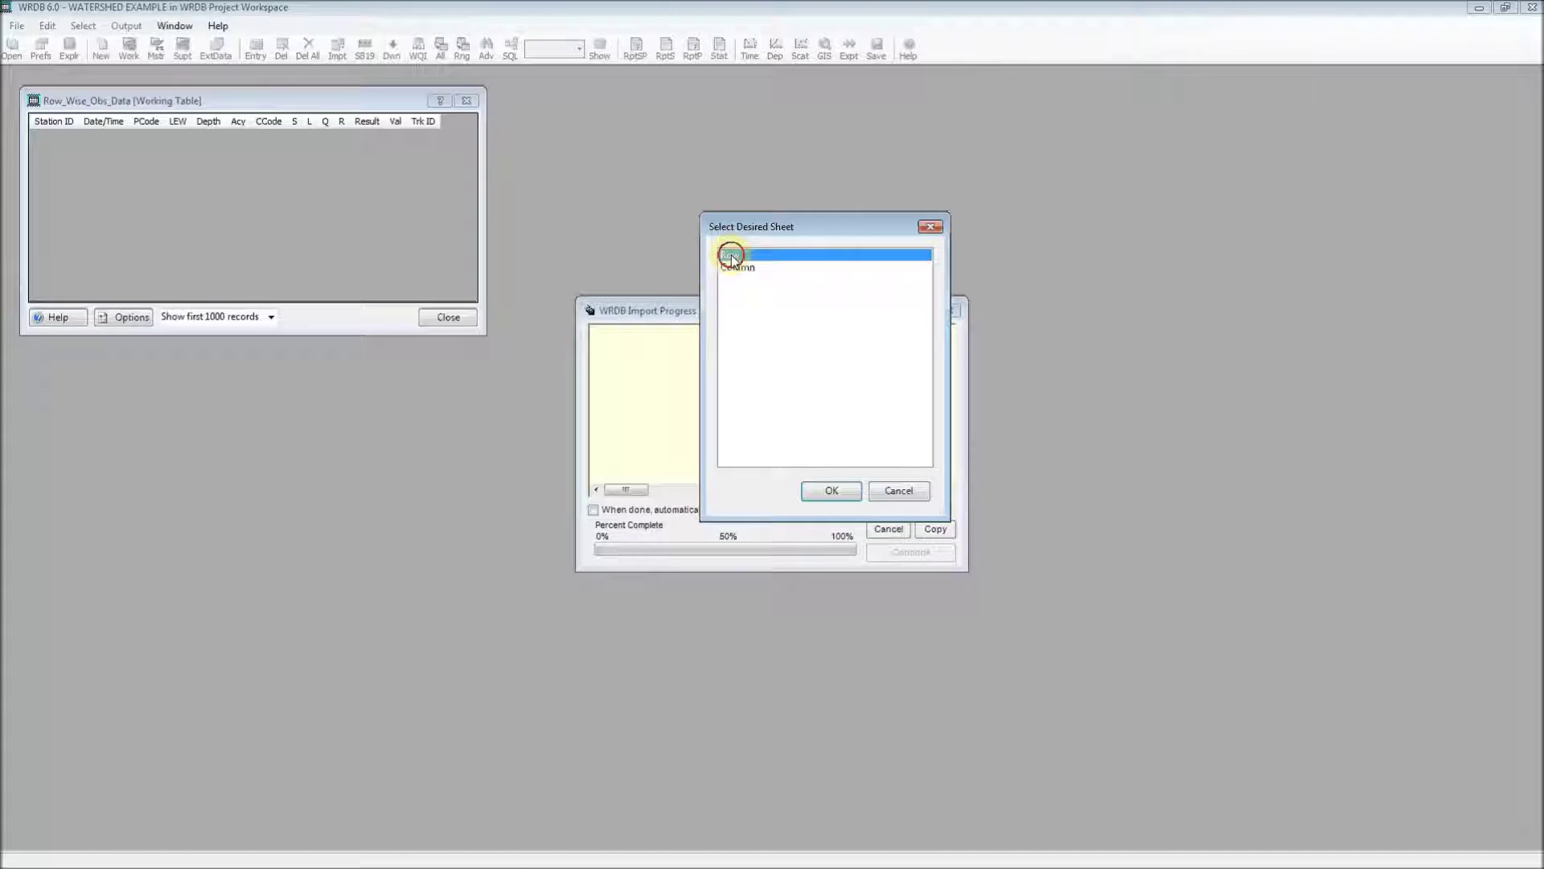
pyautogui.click(830, 493)
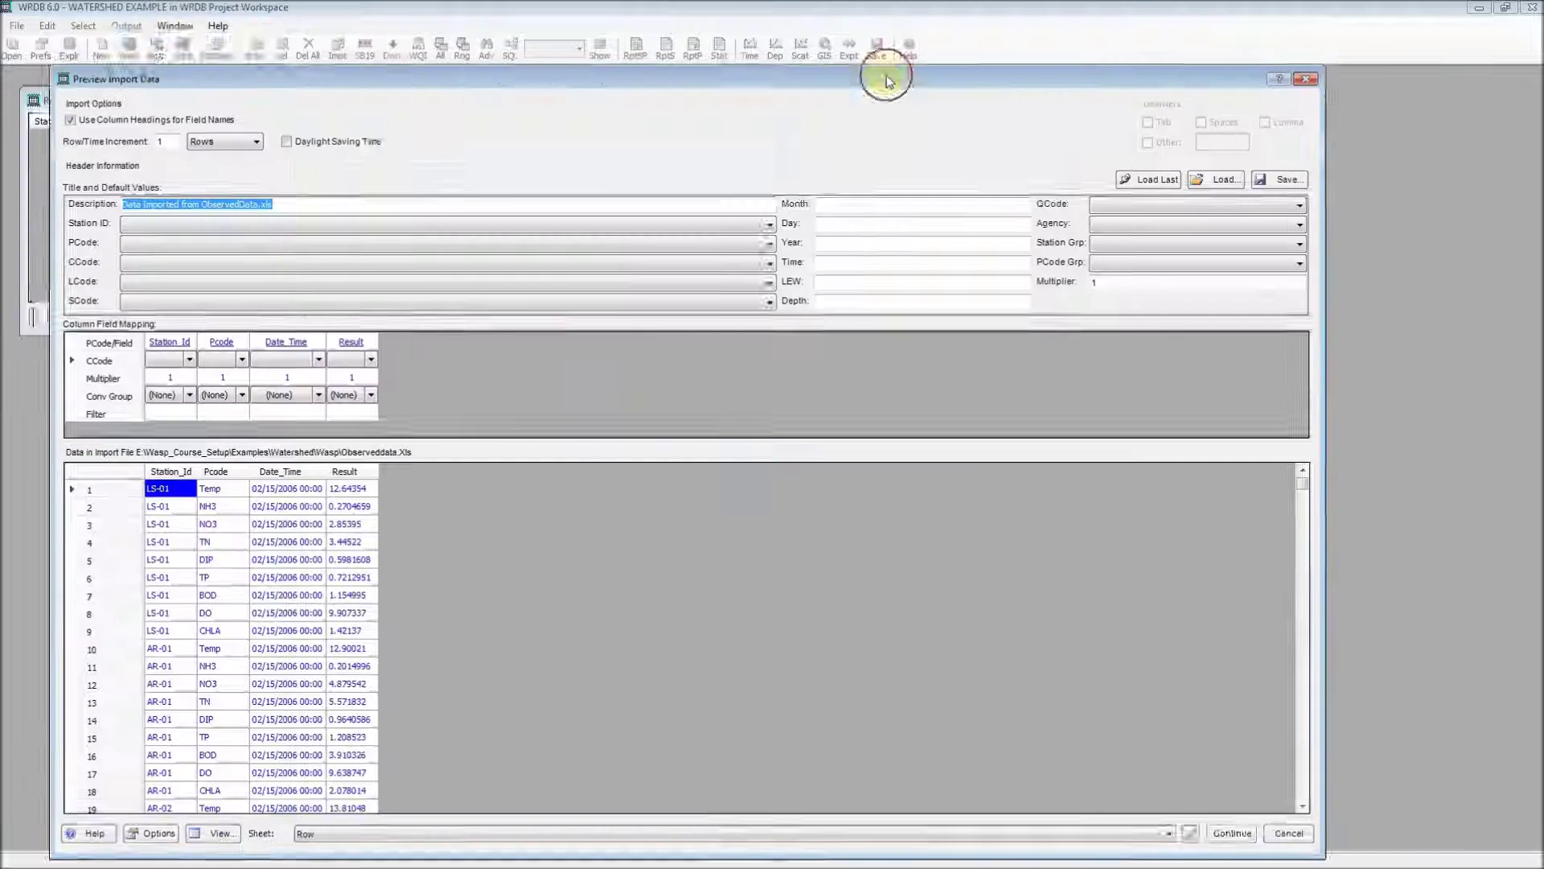
# - Accept the previewed column mapping and complete the import, appending new and replacing existing records in the affected support tables
pyautogui.moveTo(886, 76); pyautogui.dragTo(919, 55)
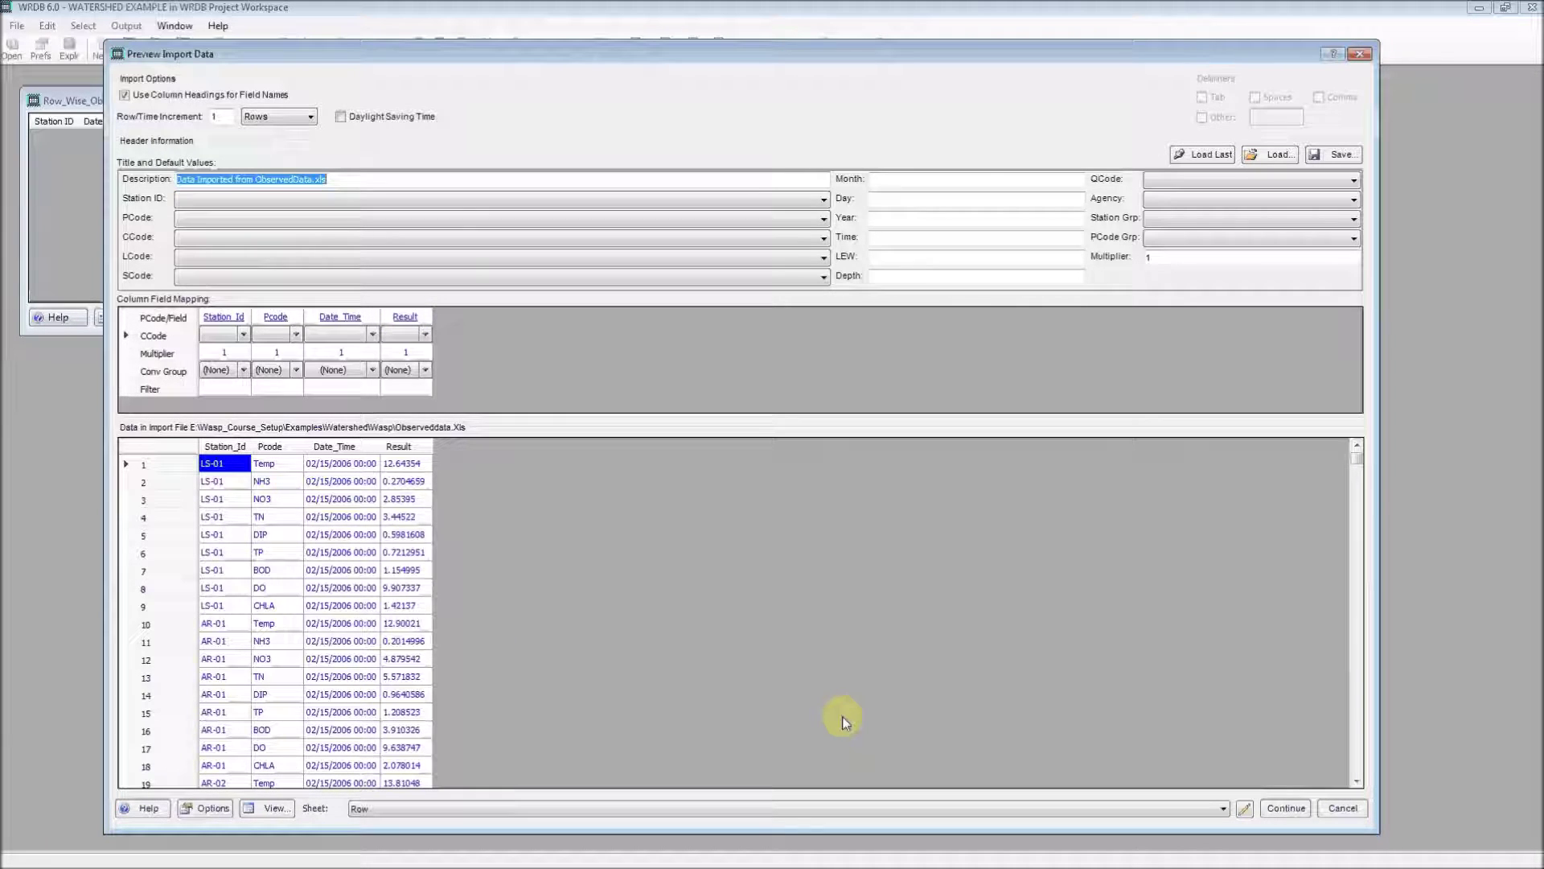
pyautogui.click(1287, 808)
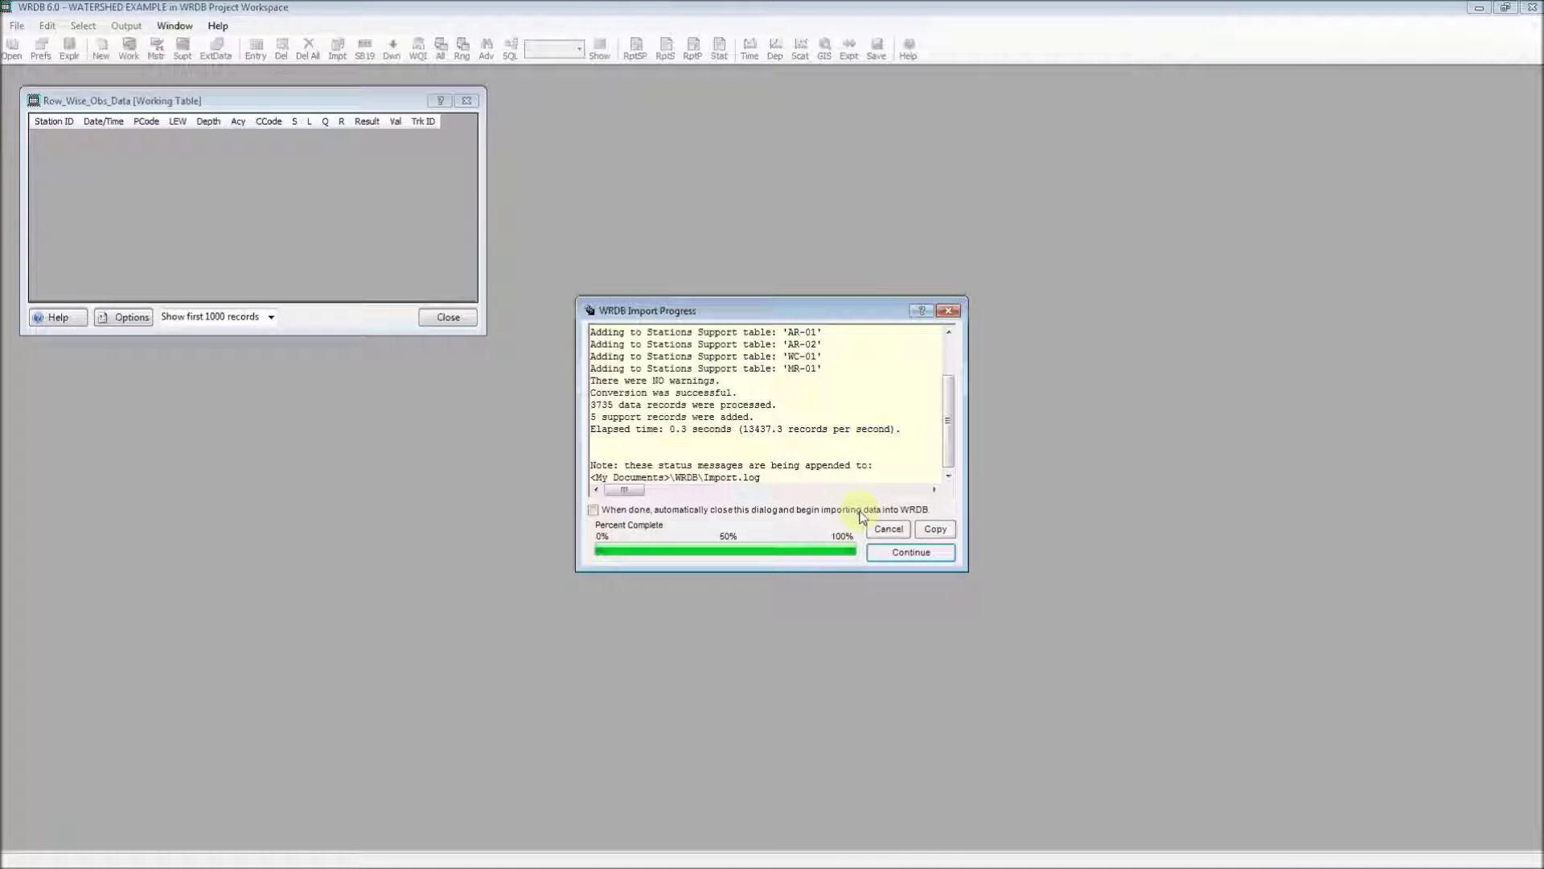
pyautogui.moveTo(827, 296); pyautogui.dragTo(814, 199)
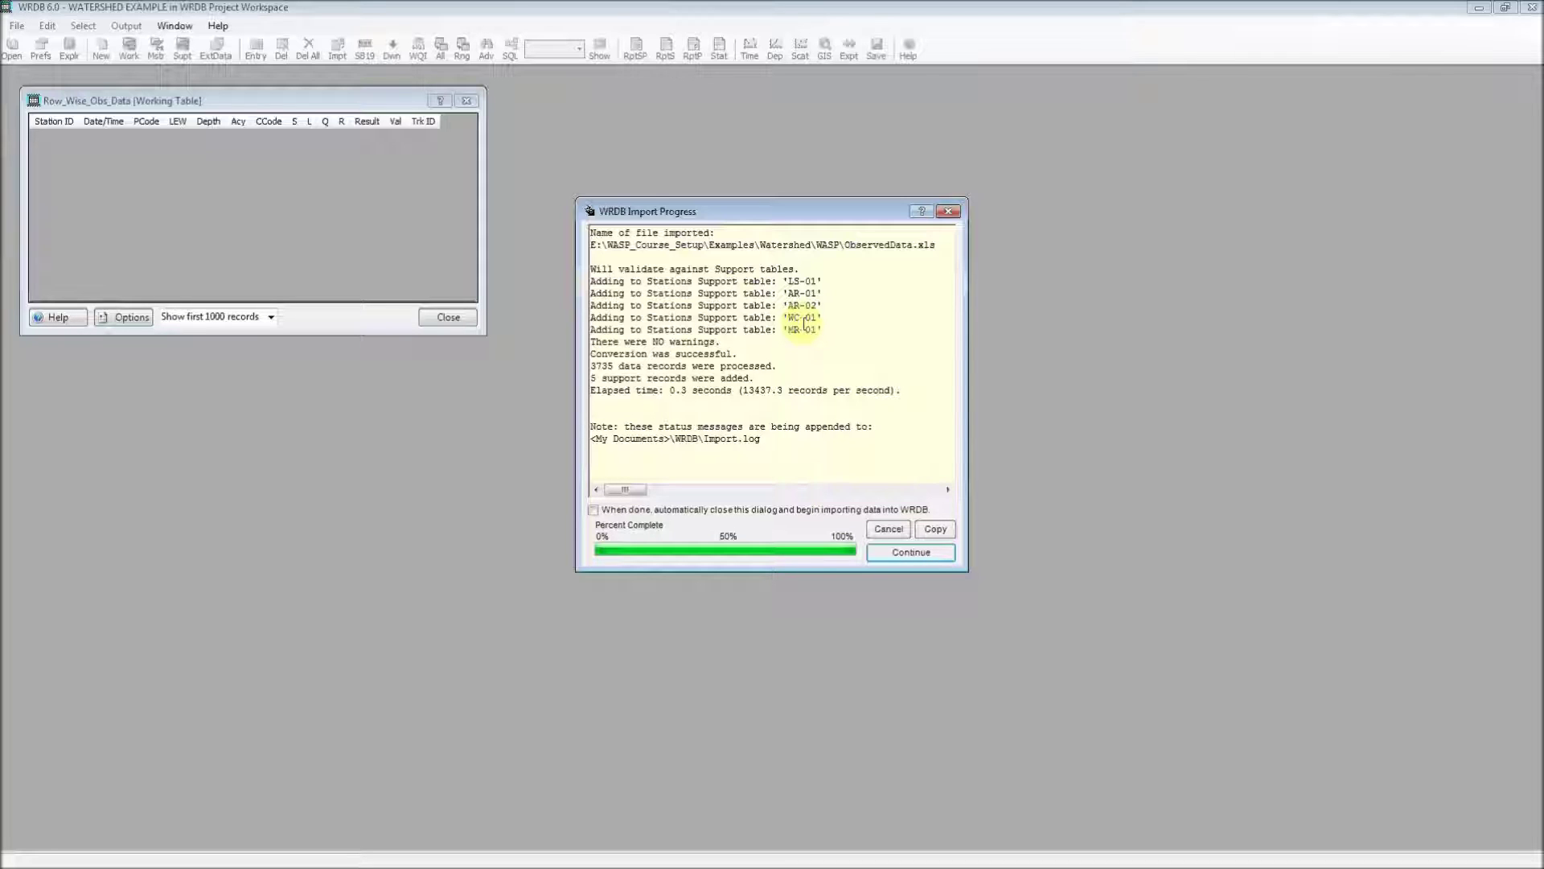
pyautogui.click(894, 555)
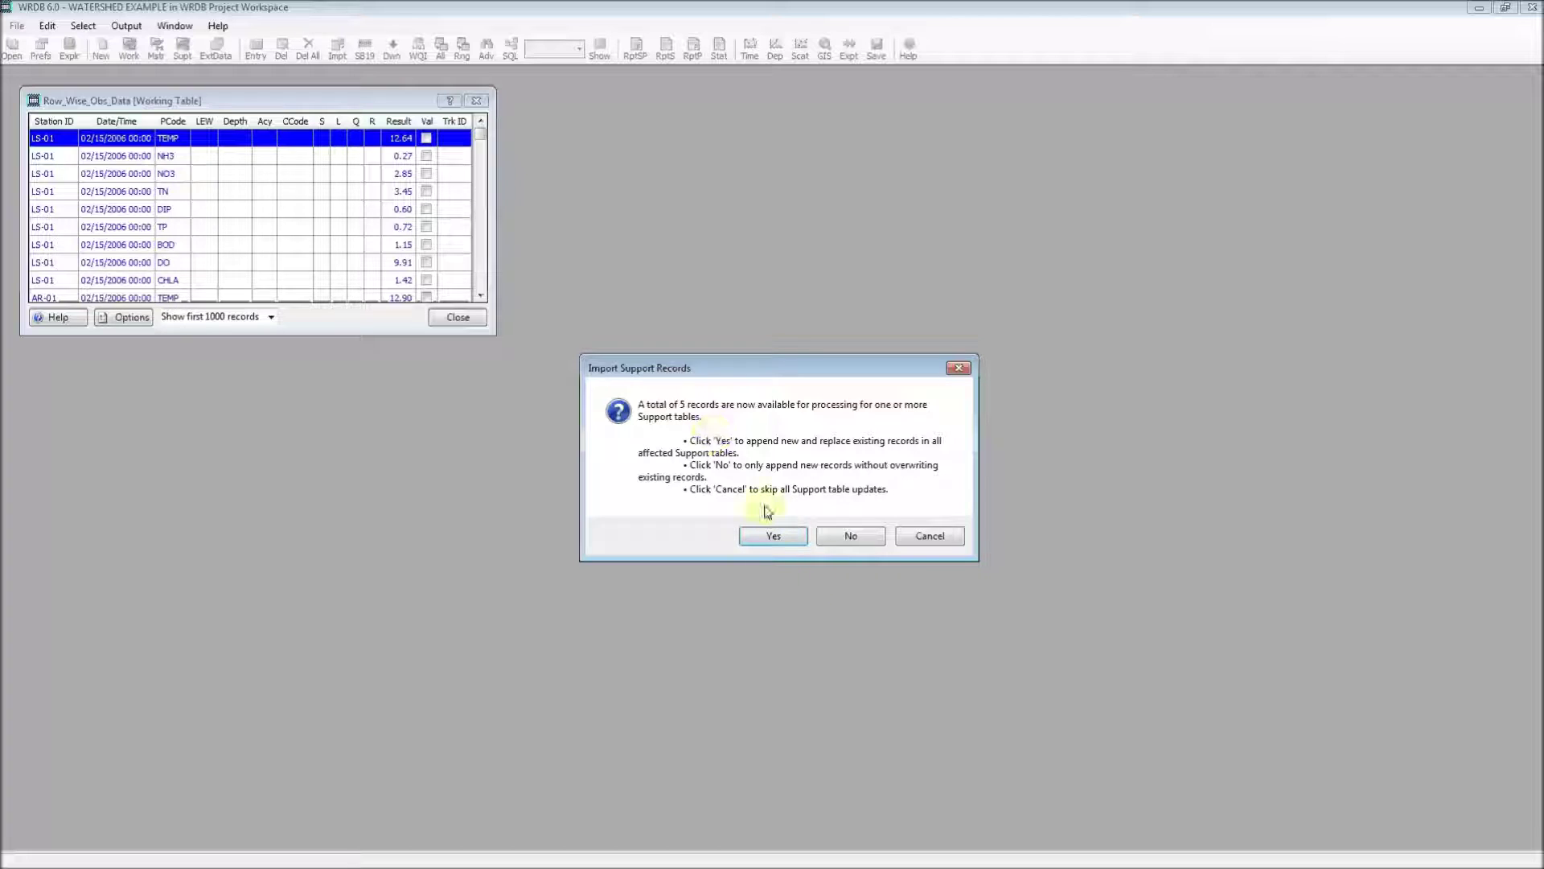
pyautogui.click(773, 537)
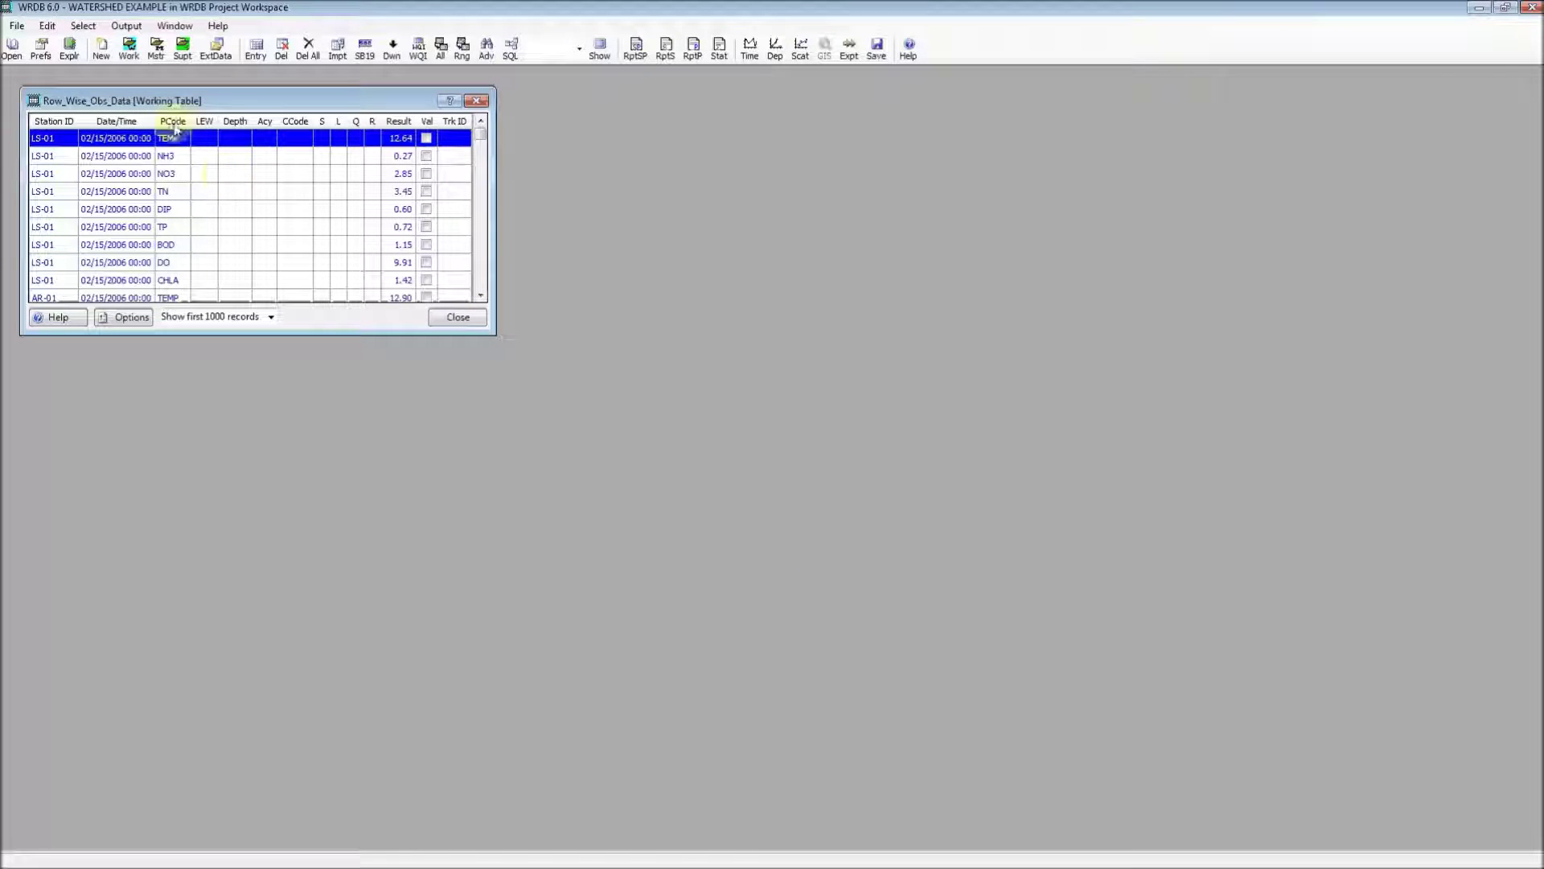
# - Examine the support tables for the newly added station IDs and the defined PCodes with their units
pyautogui.click(186, 50)
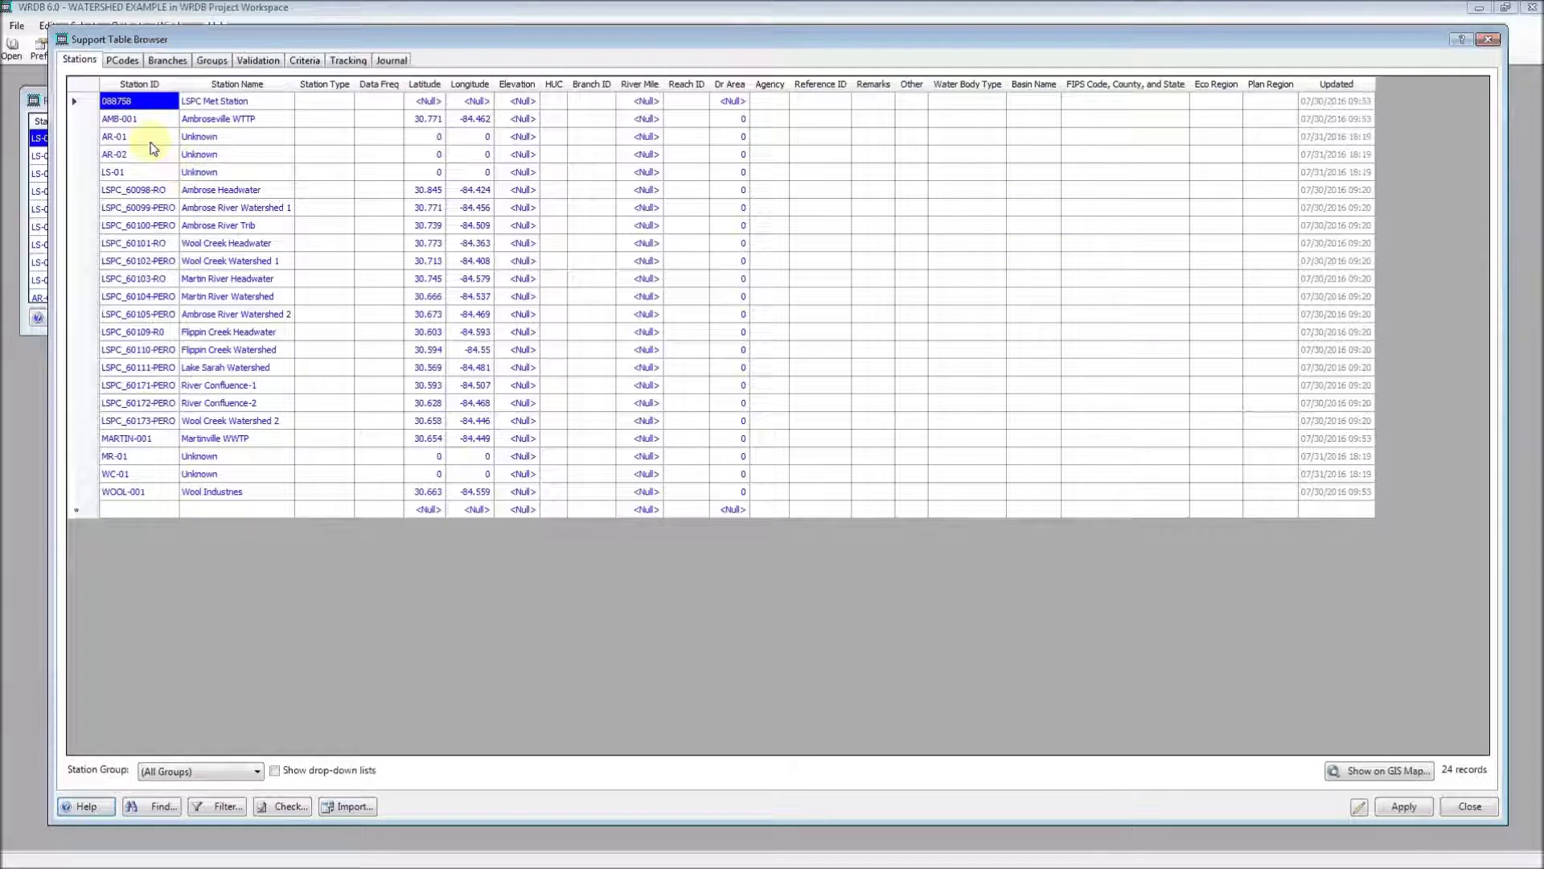
pyautogui.click(150, 138)
pyautogui.click(151, 154)
pyautogui.click(153, 172)
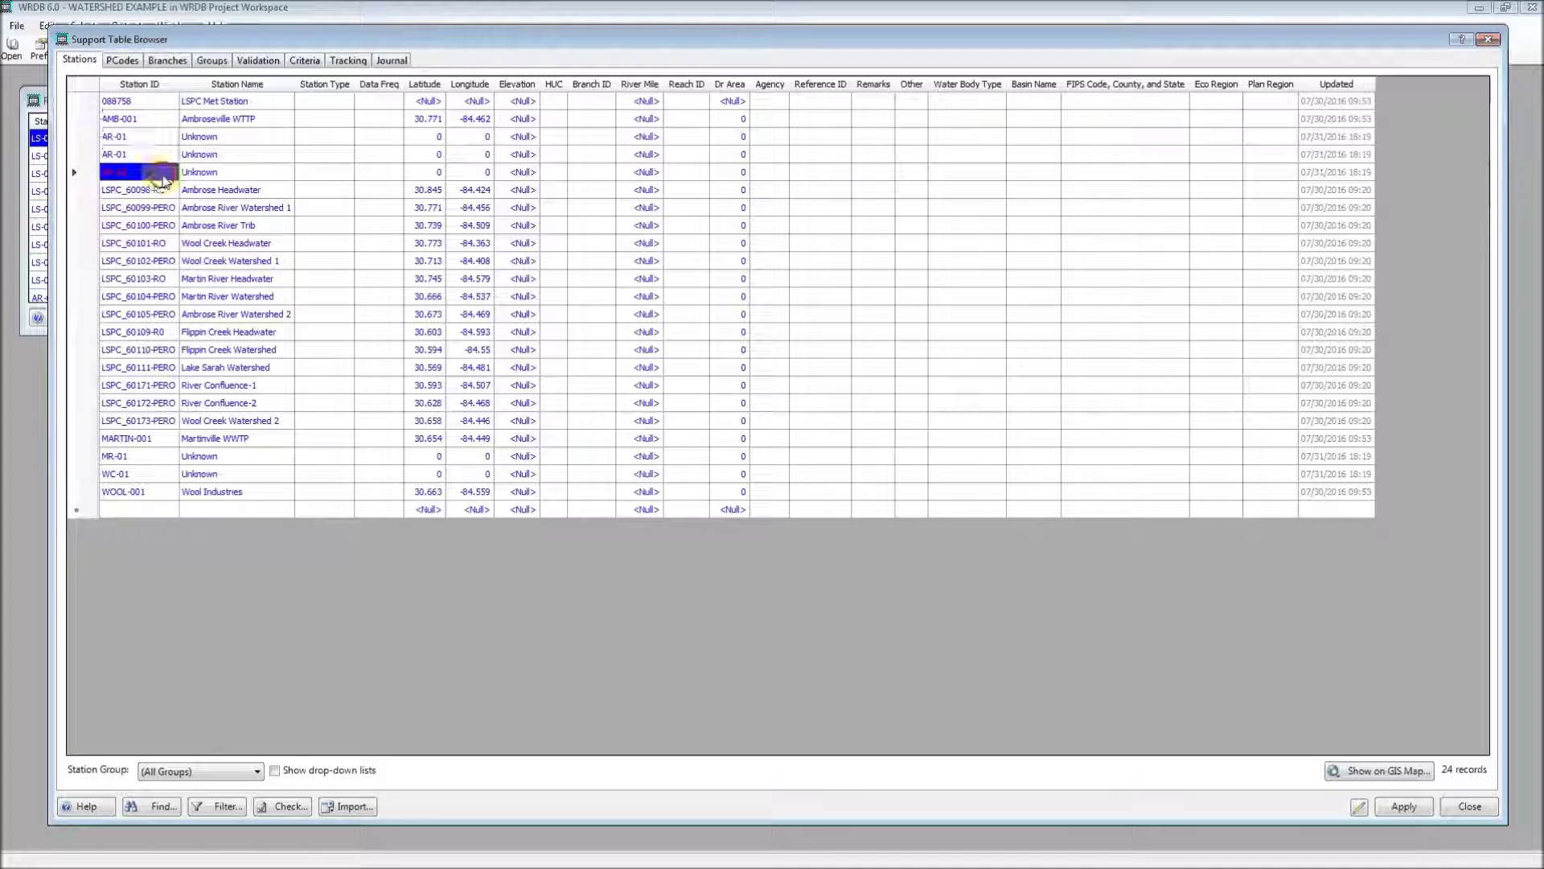
pyautogui.click(156, 464)
pyautogui.click(158, 475)
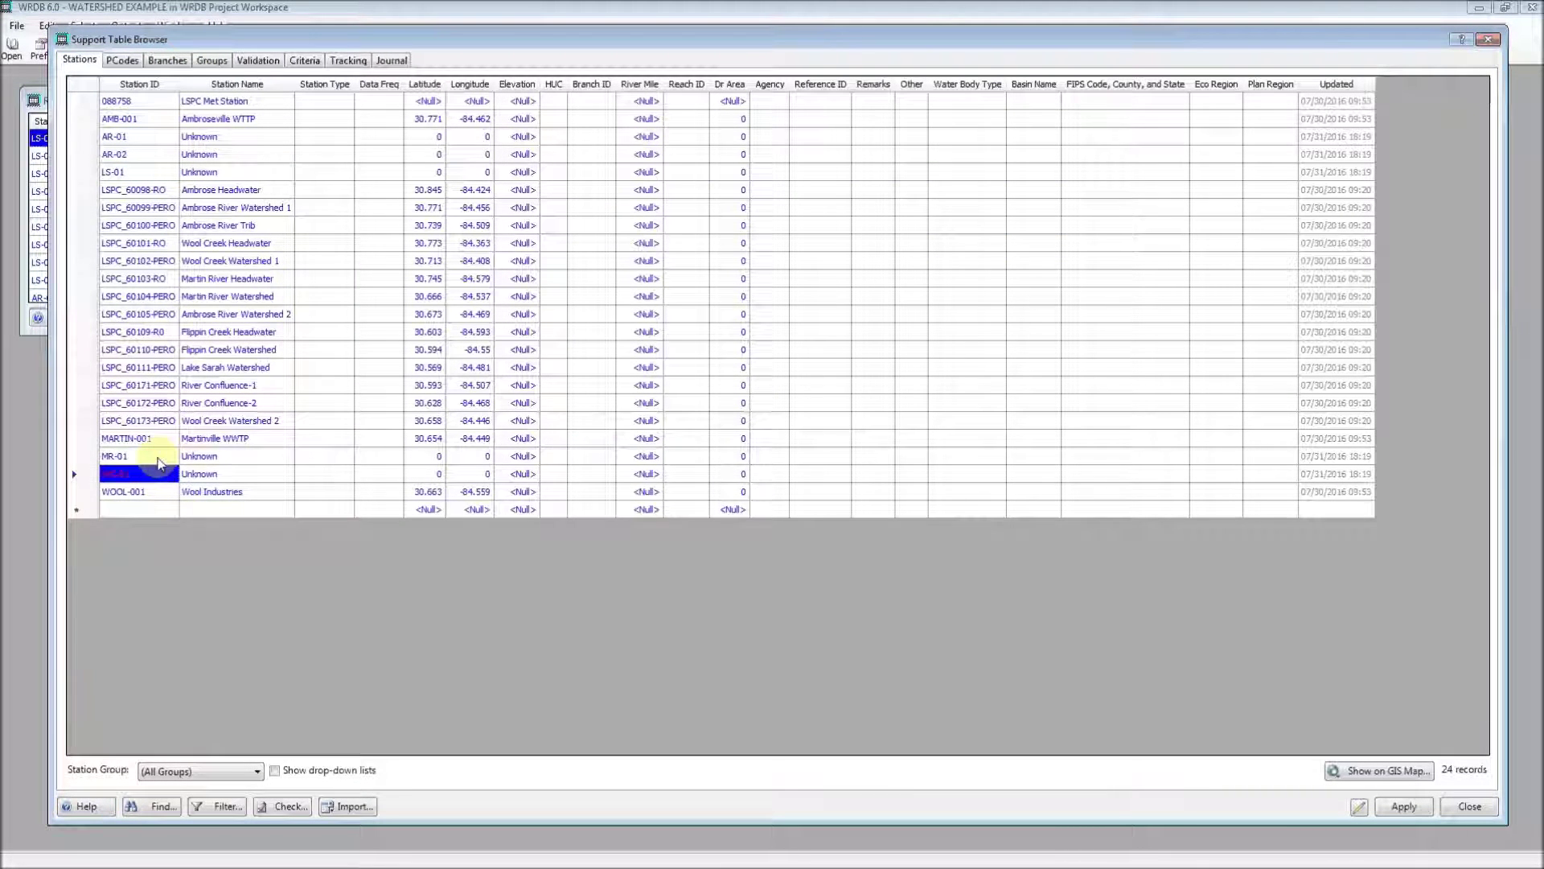
pyautogui.click(156, 457)
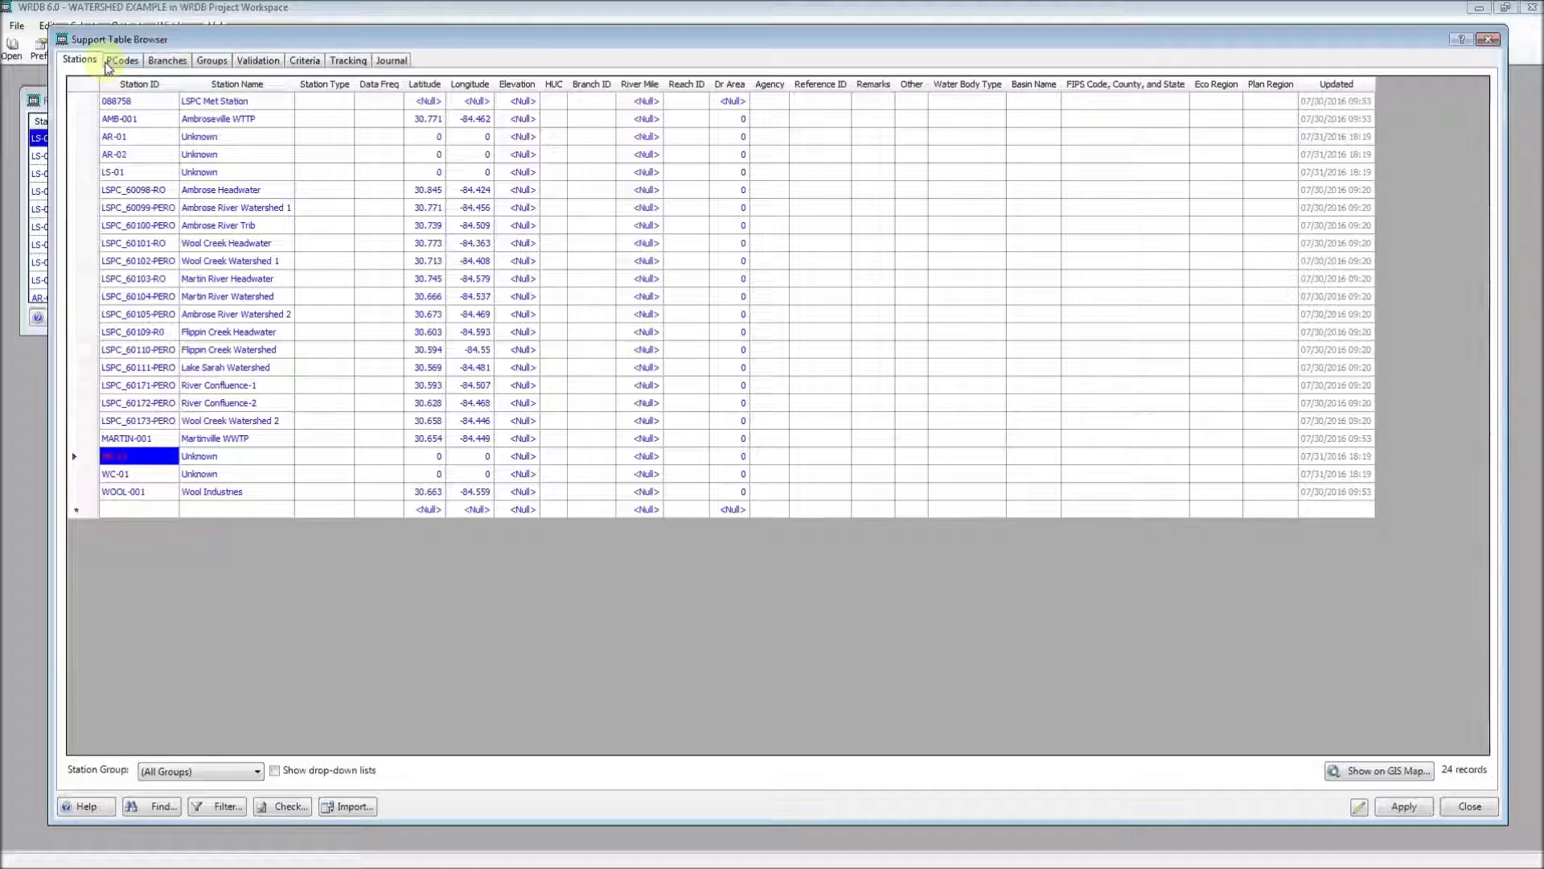
pyautogui.click(122, 61)
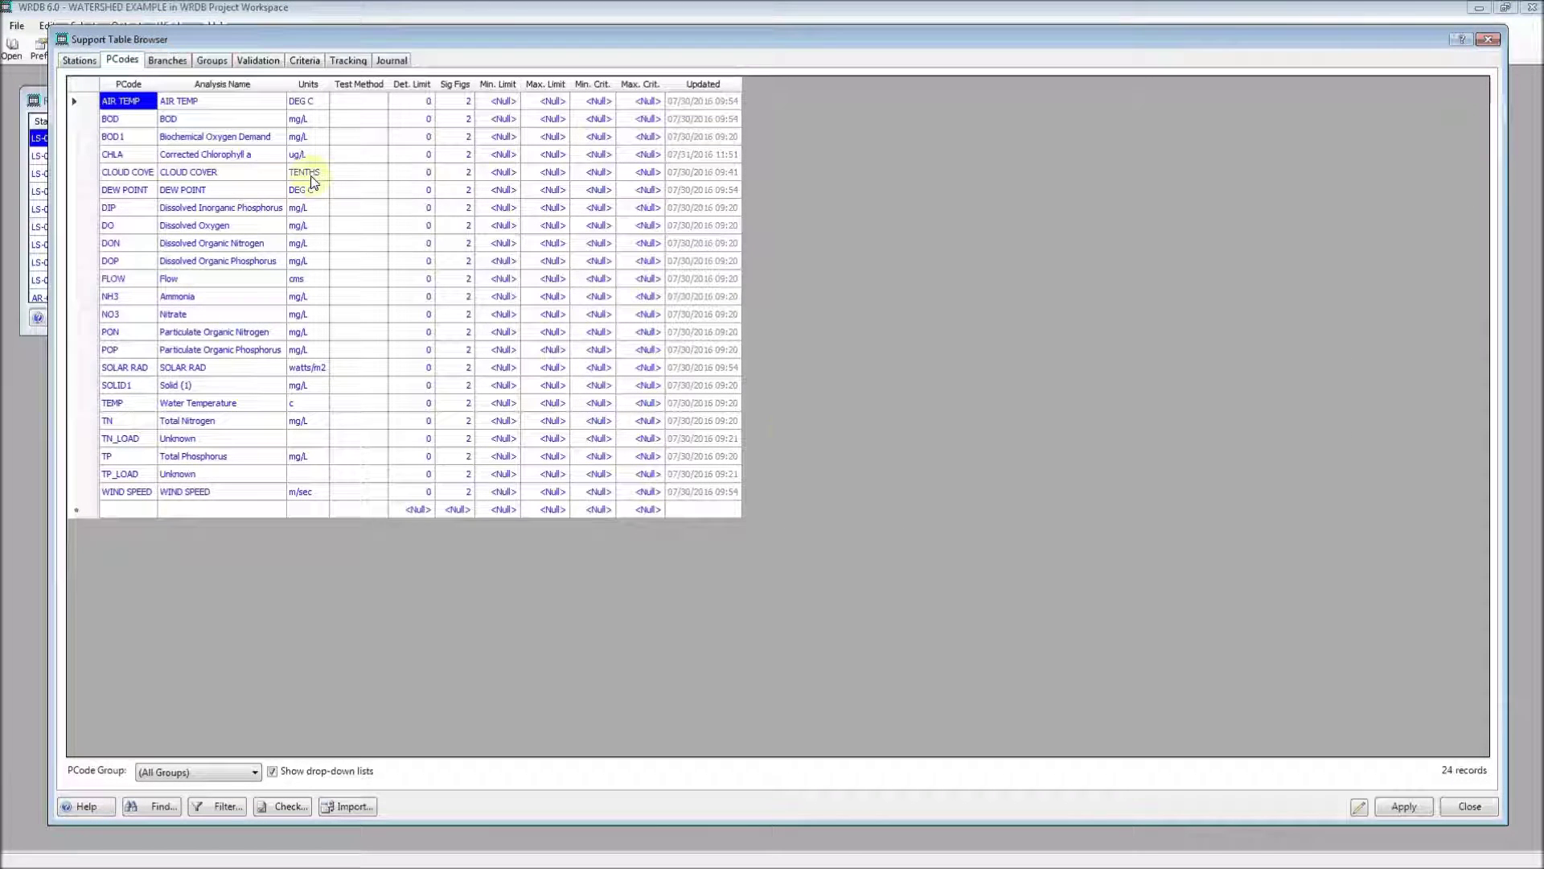
pyautogui.click(1469, 806)
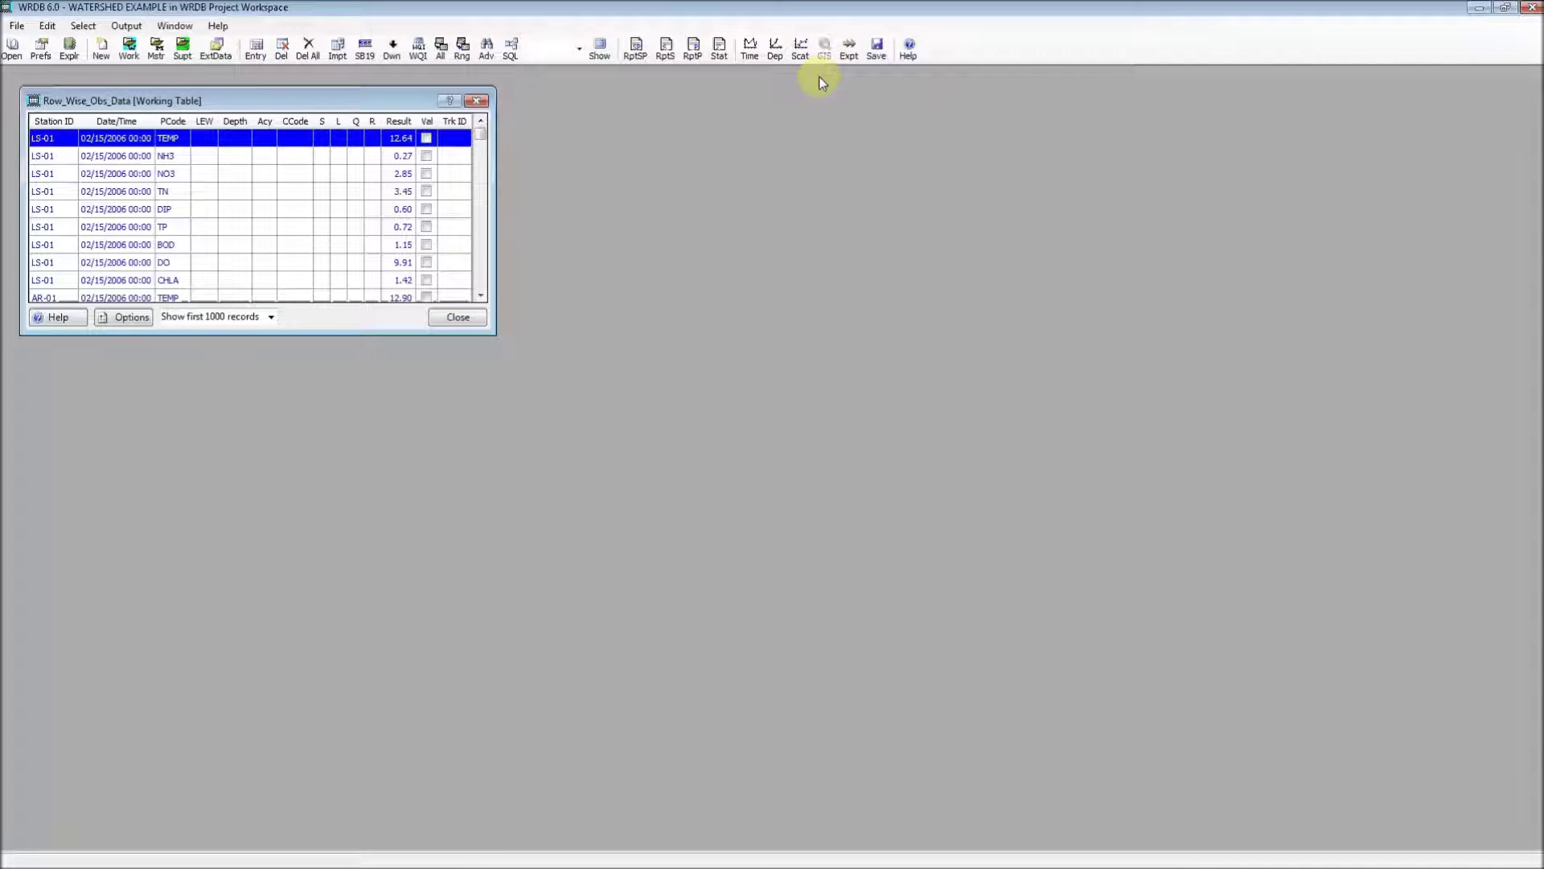
# - Set the station ID criterion of an advanced query on the working table to LS-01
pyautogui.click(486, 50)
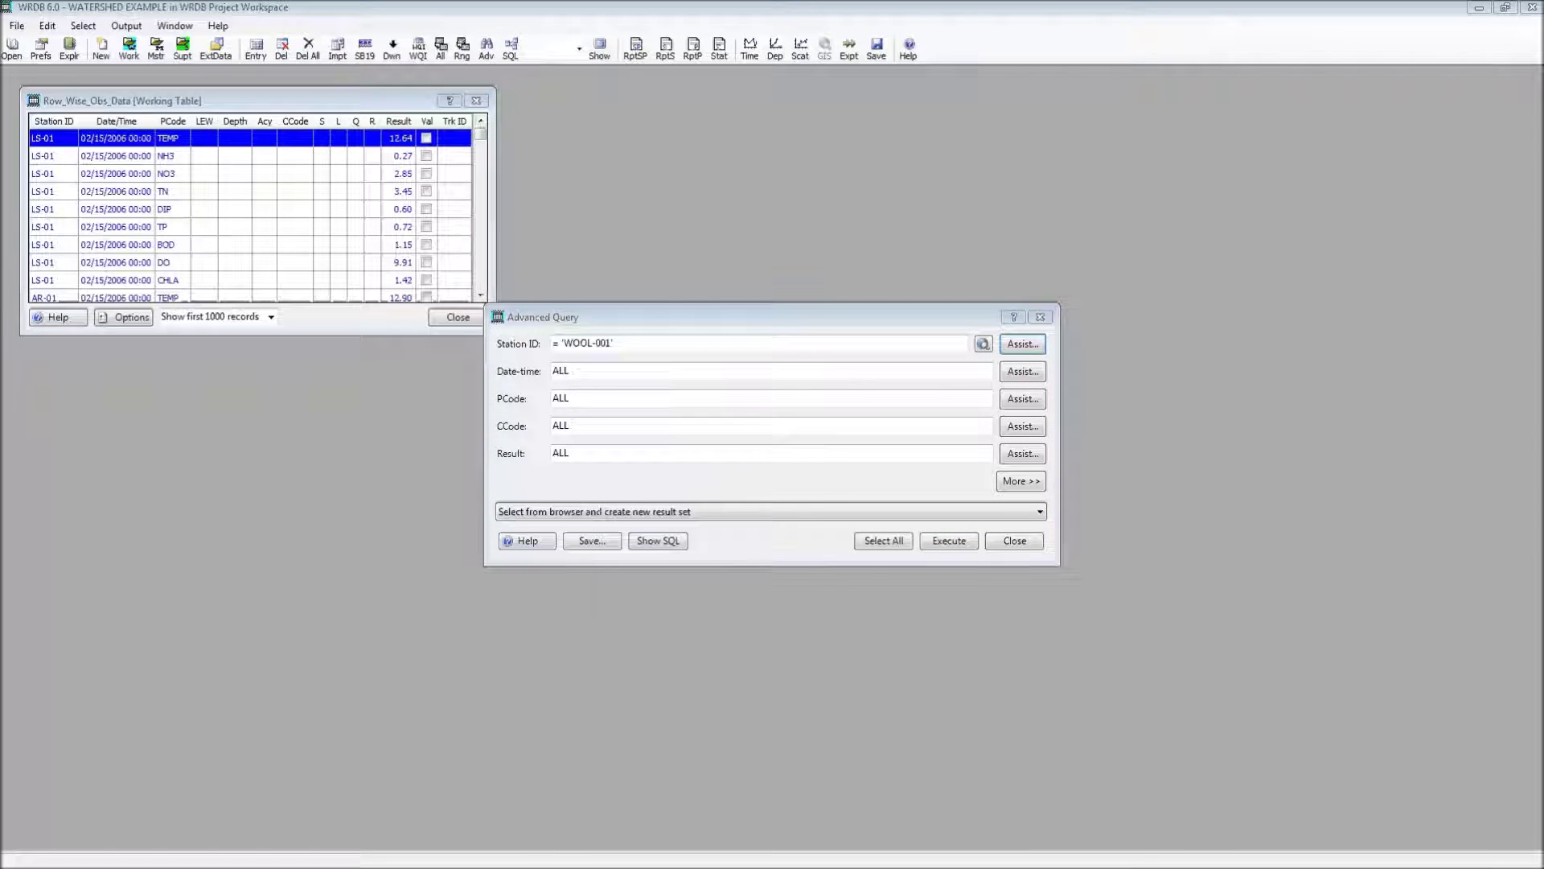
pyautogui.click(1022, 343)
pyautogui.doubleClick(298, 479)
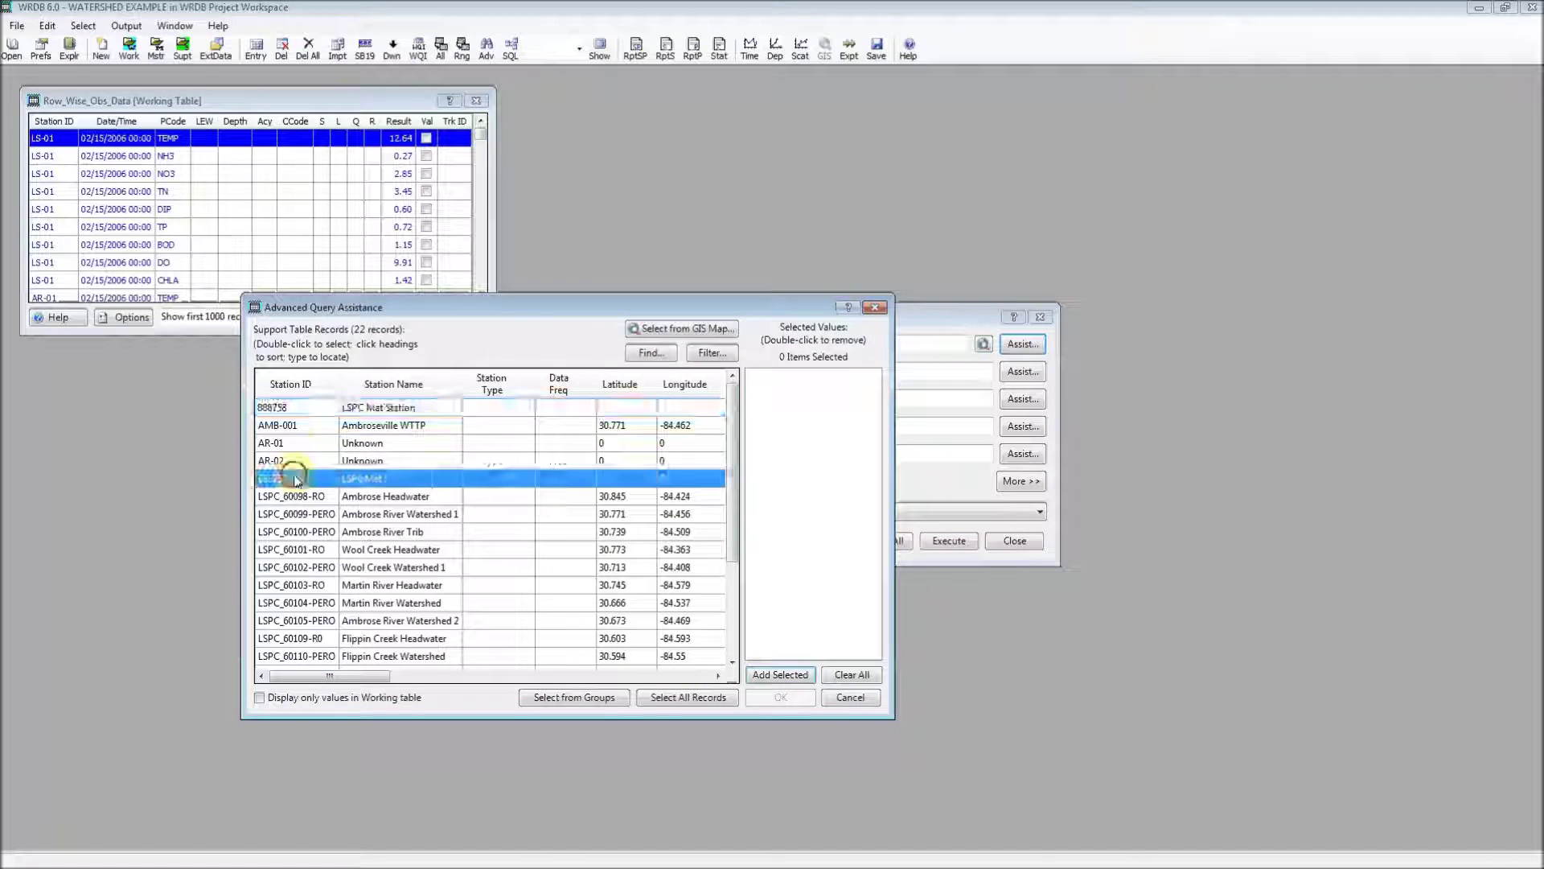
pyautogui.click(784, 697)
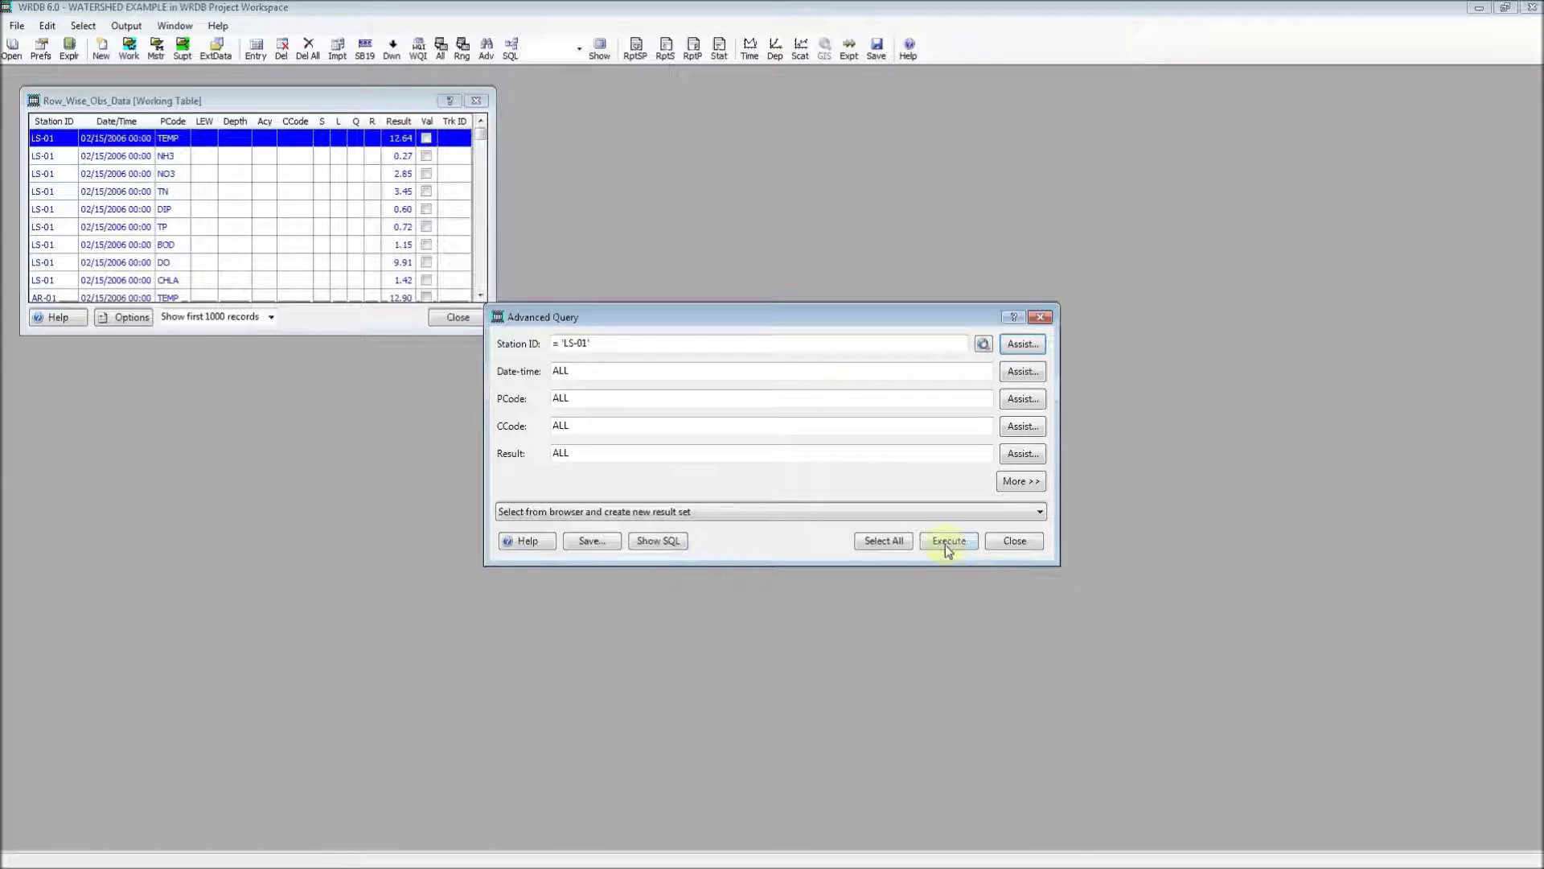
# - Set the PCode criterion to TEMP and execute the advanced query
pyautogui.click(1015, 400)
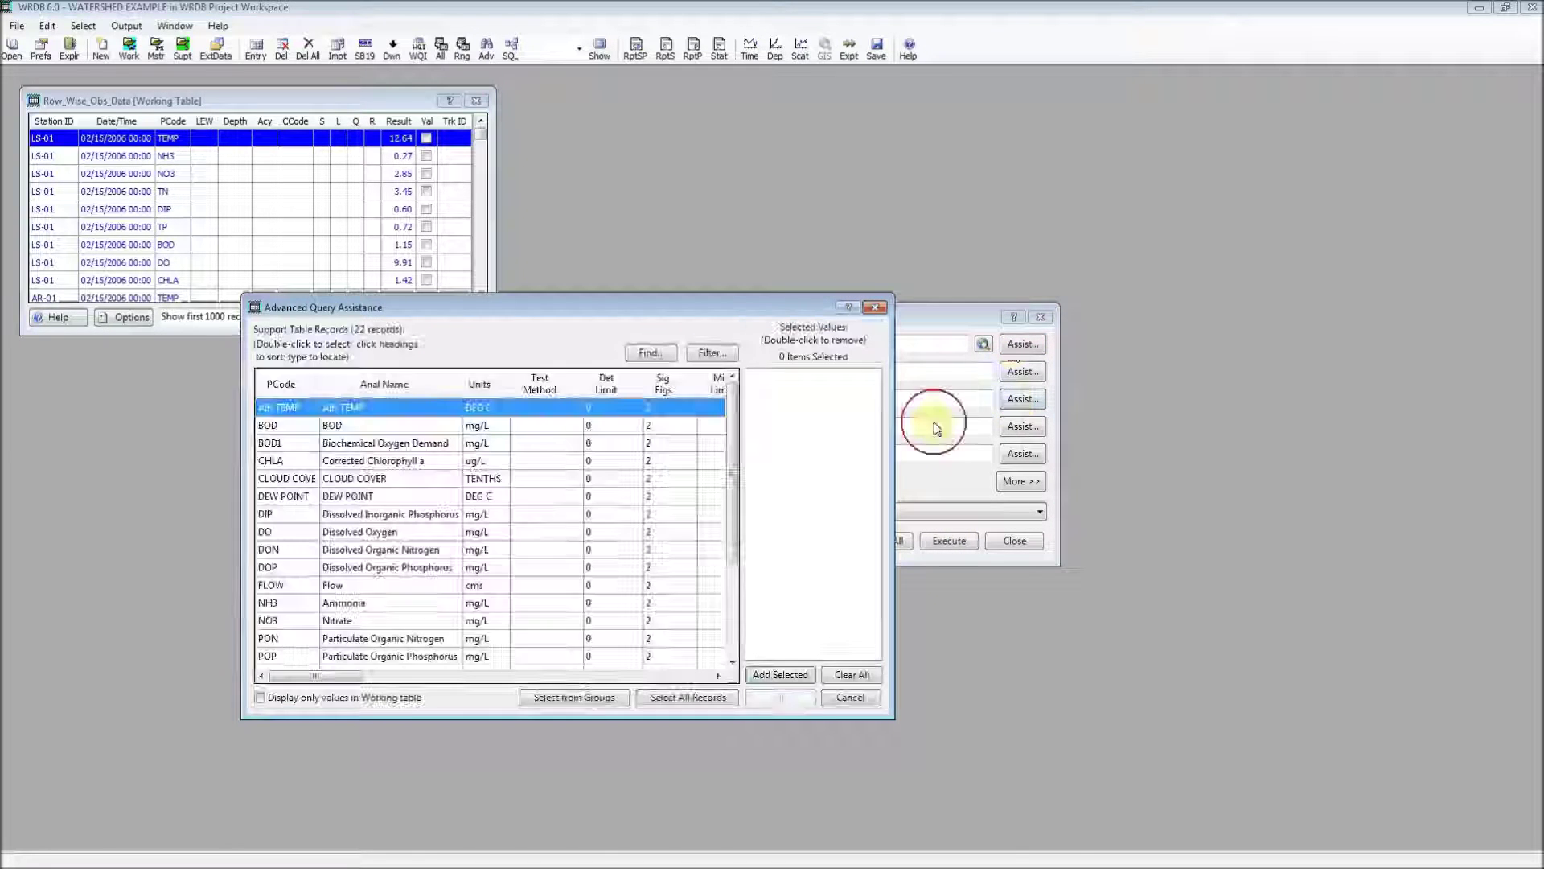
pyautogui.click(316, 622)
pyautogui.scroll(-2, 315, 624)
pyautogui.click(289, 603)
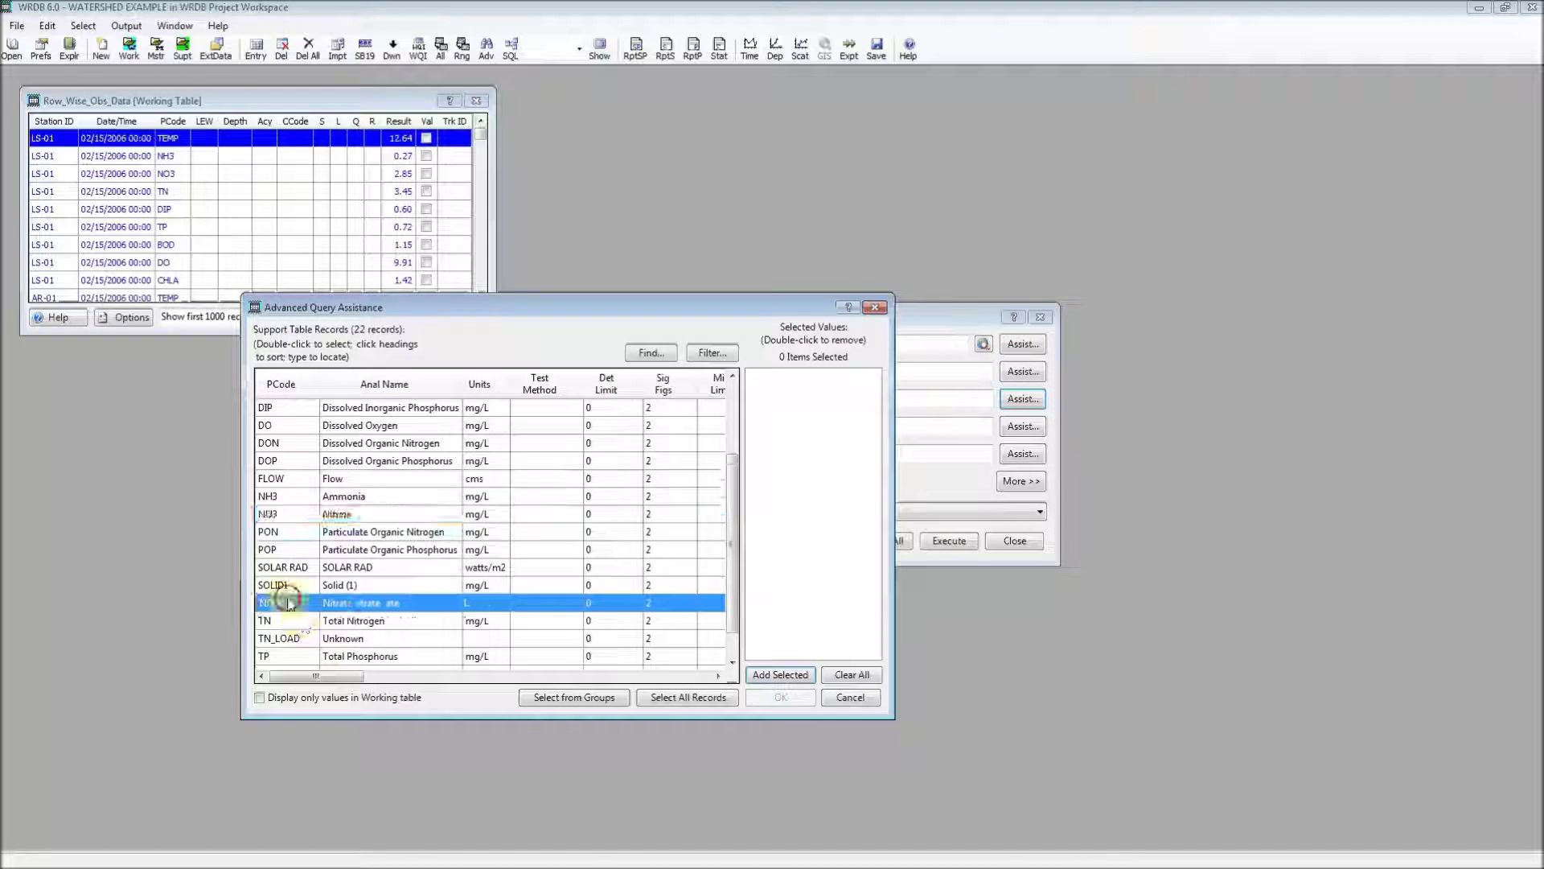
pyautogui.click(780, 674)
pyautogui.click(781, 696)
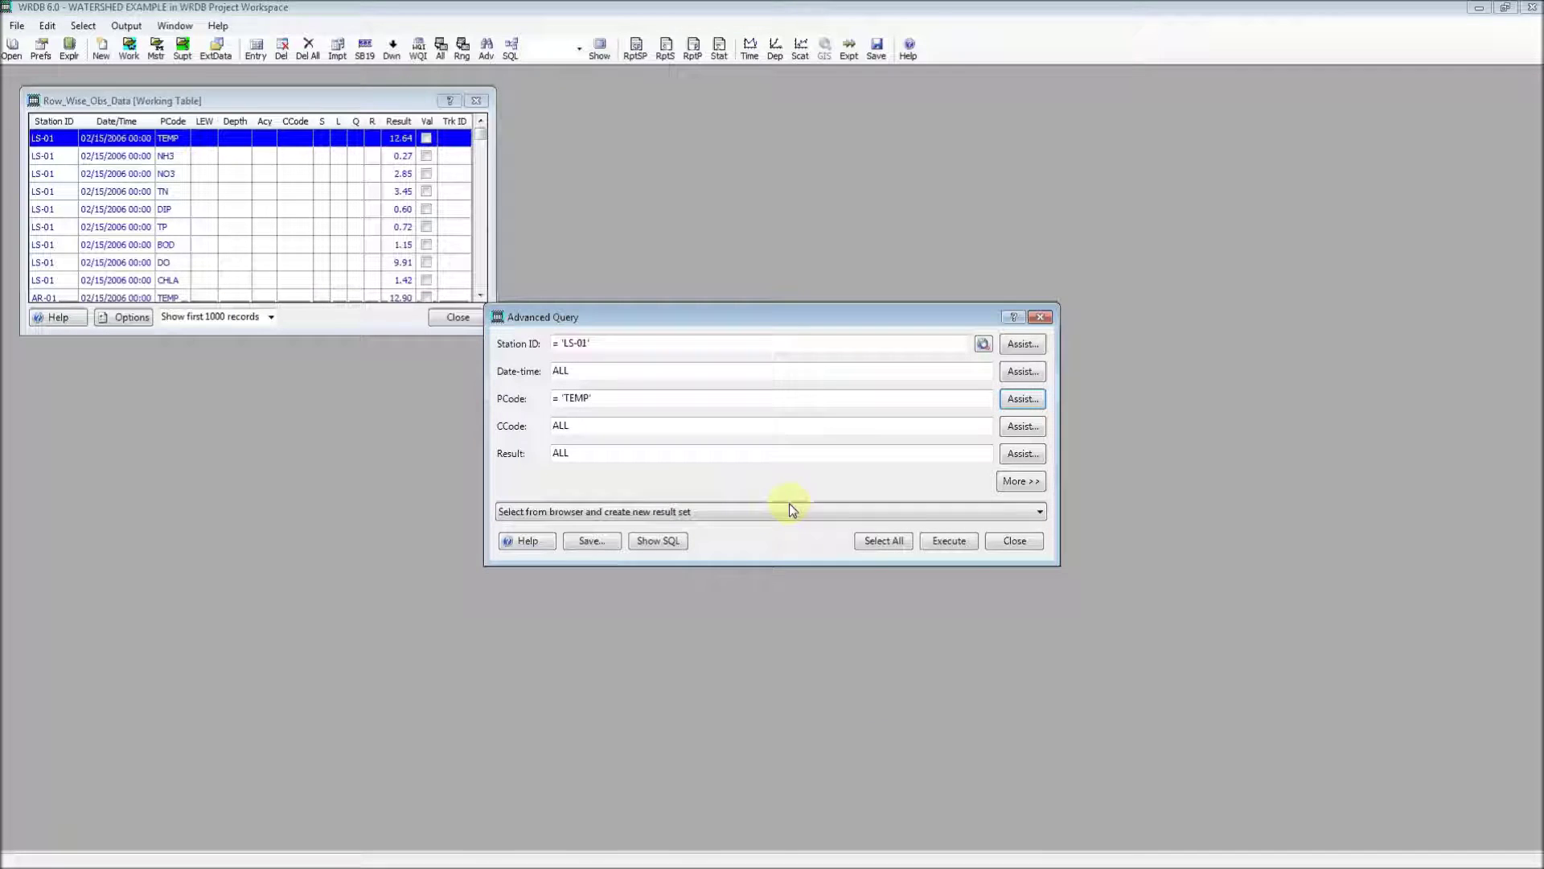
pyautogui.click(945, 542)
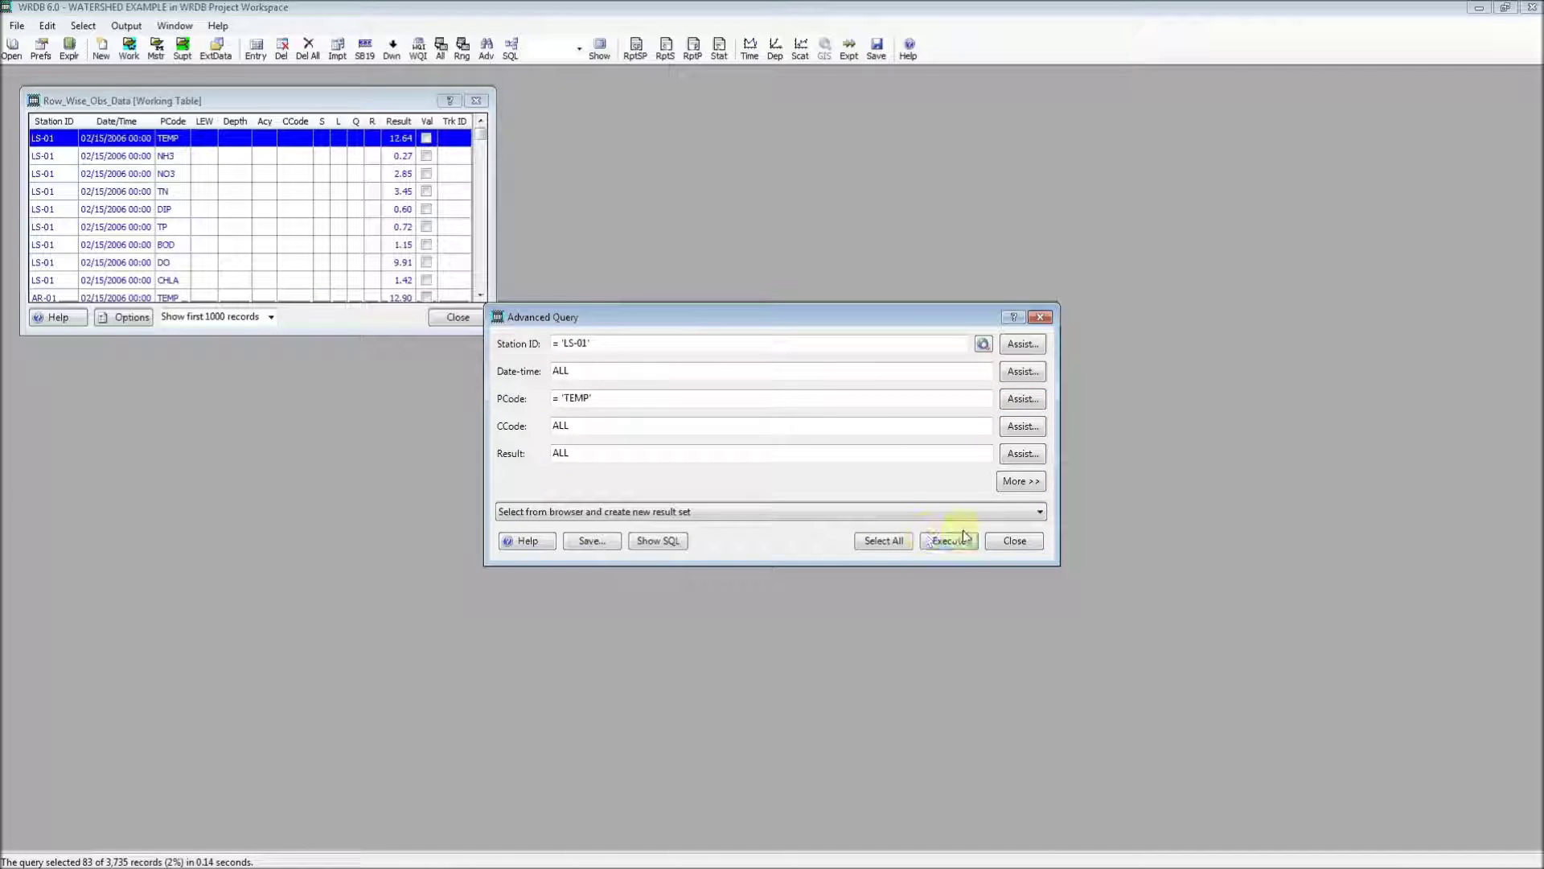
# - Plot the queried LS-01 TEMP records as a time series, examine the graph and close it
pyautogui.click(1016, 539)
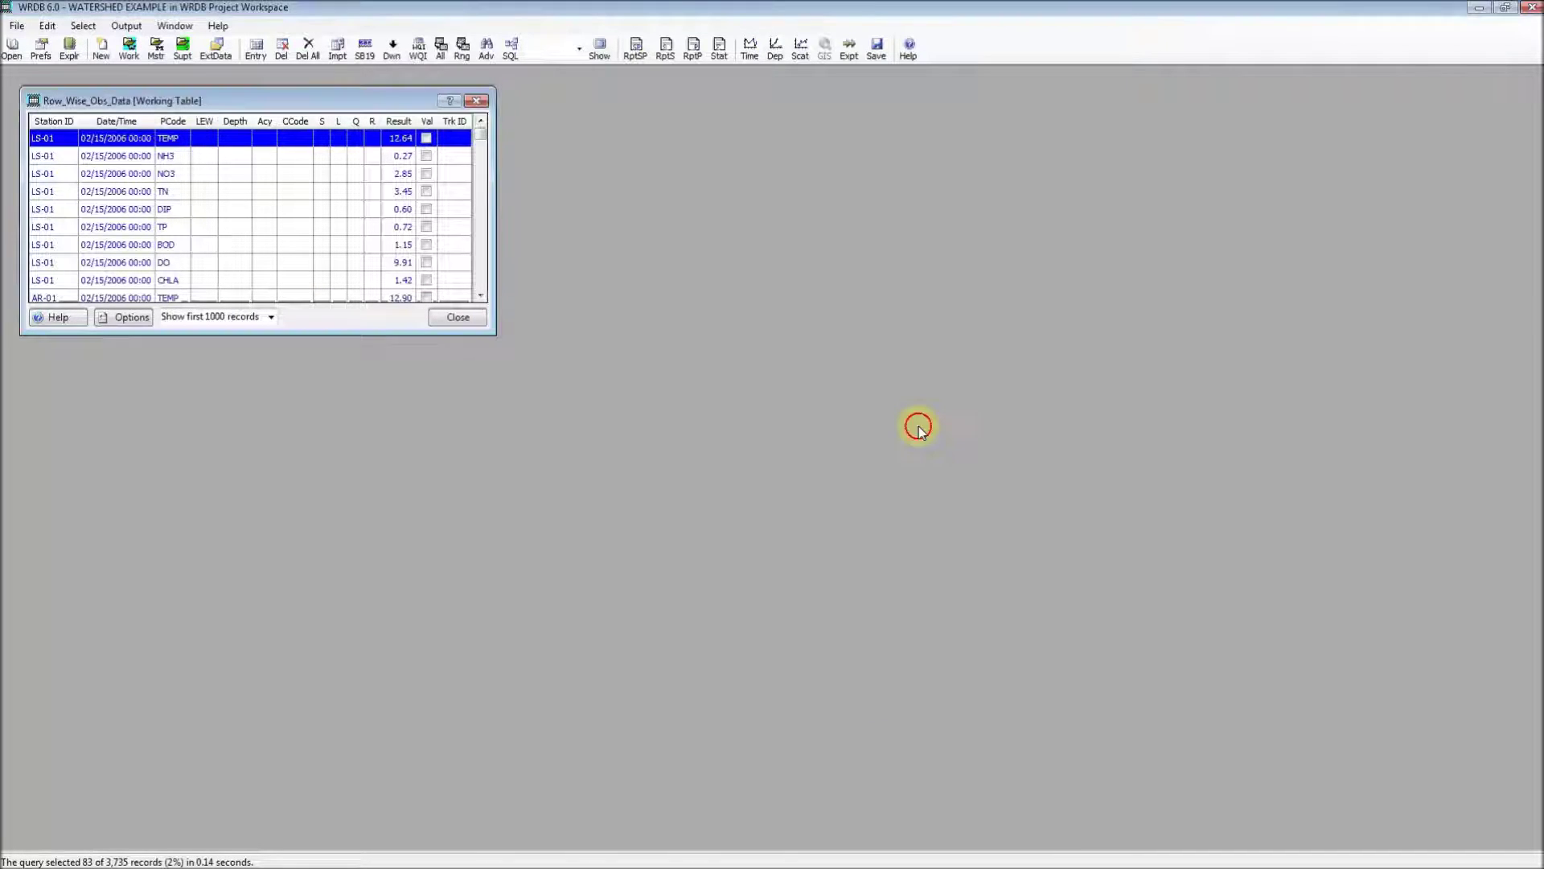
pyautogui.click(748, 53)
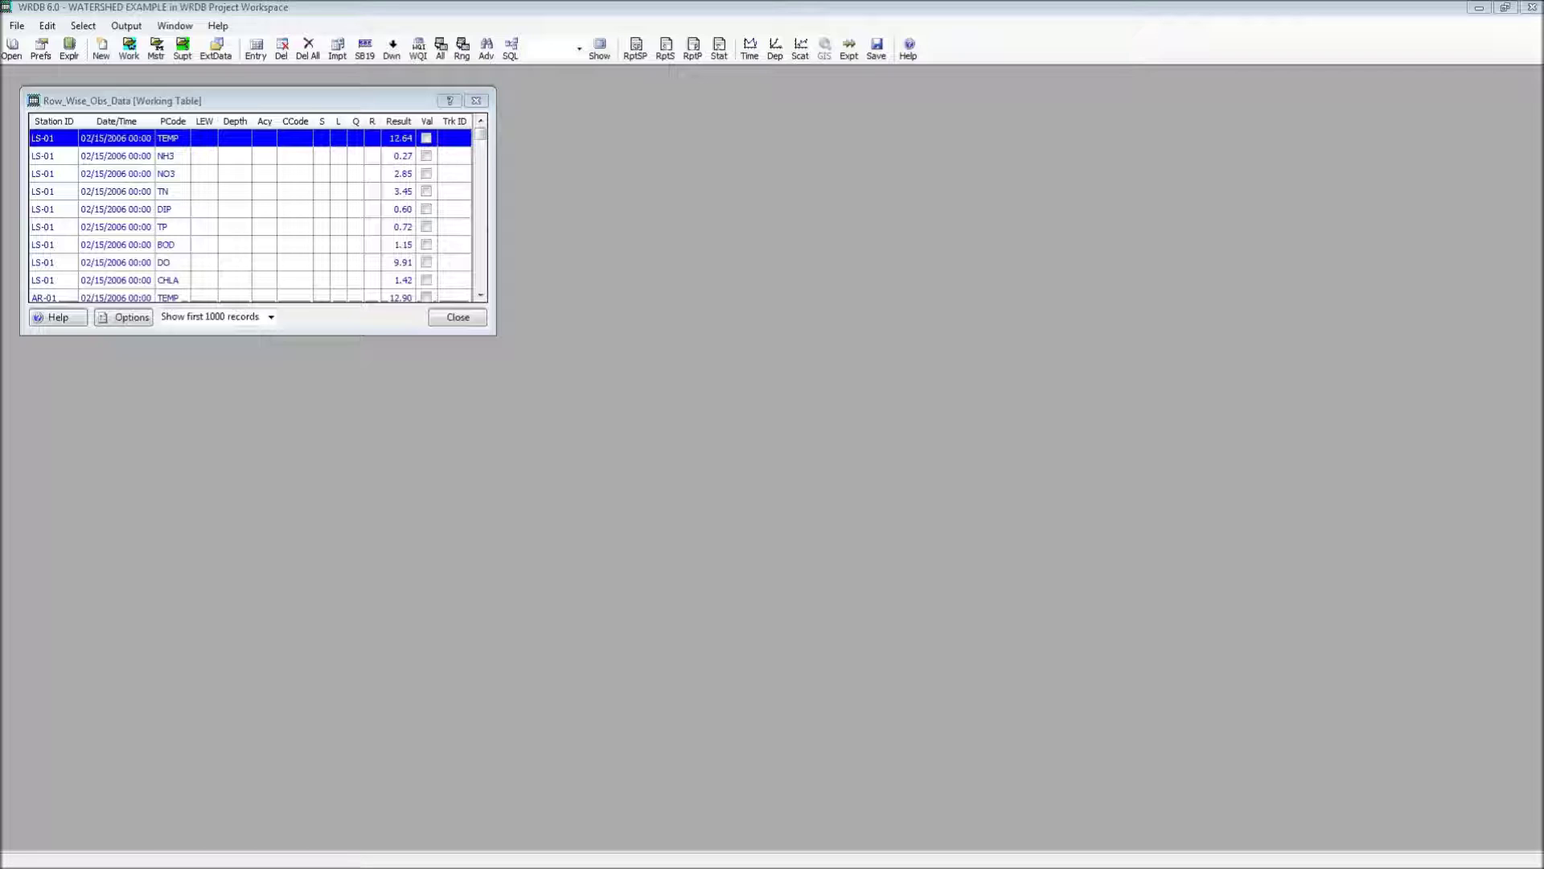
pyautogui.moveTo(161, 49); pyautogui.dragTo(936, 149)
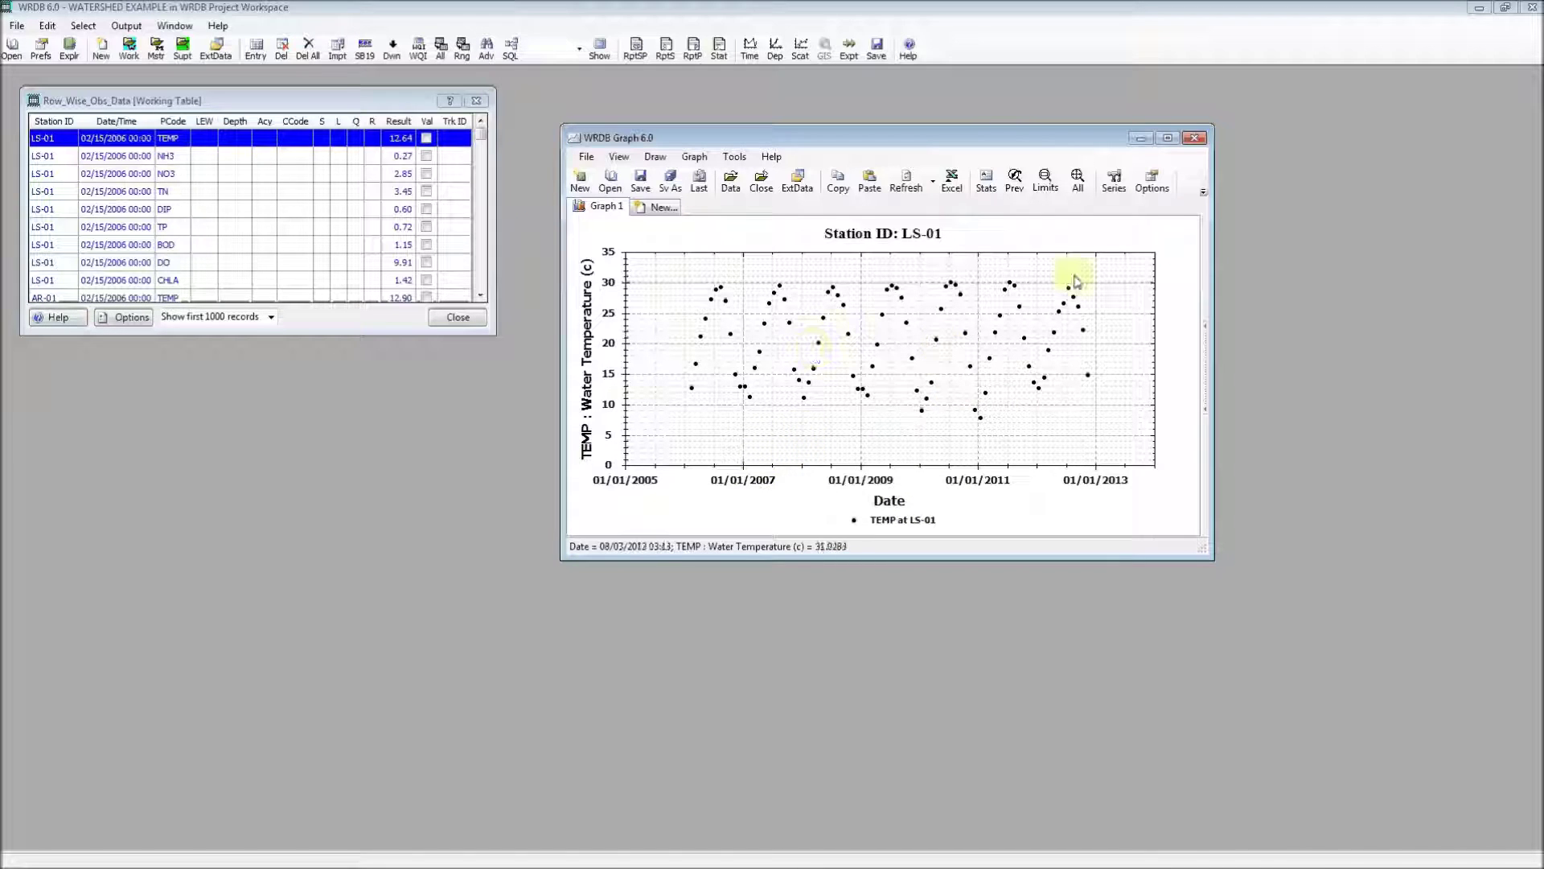
pyautogui.click(1194, 137)
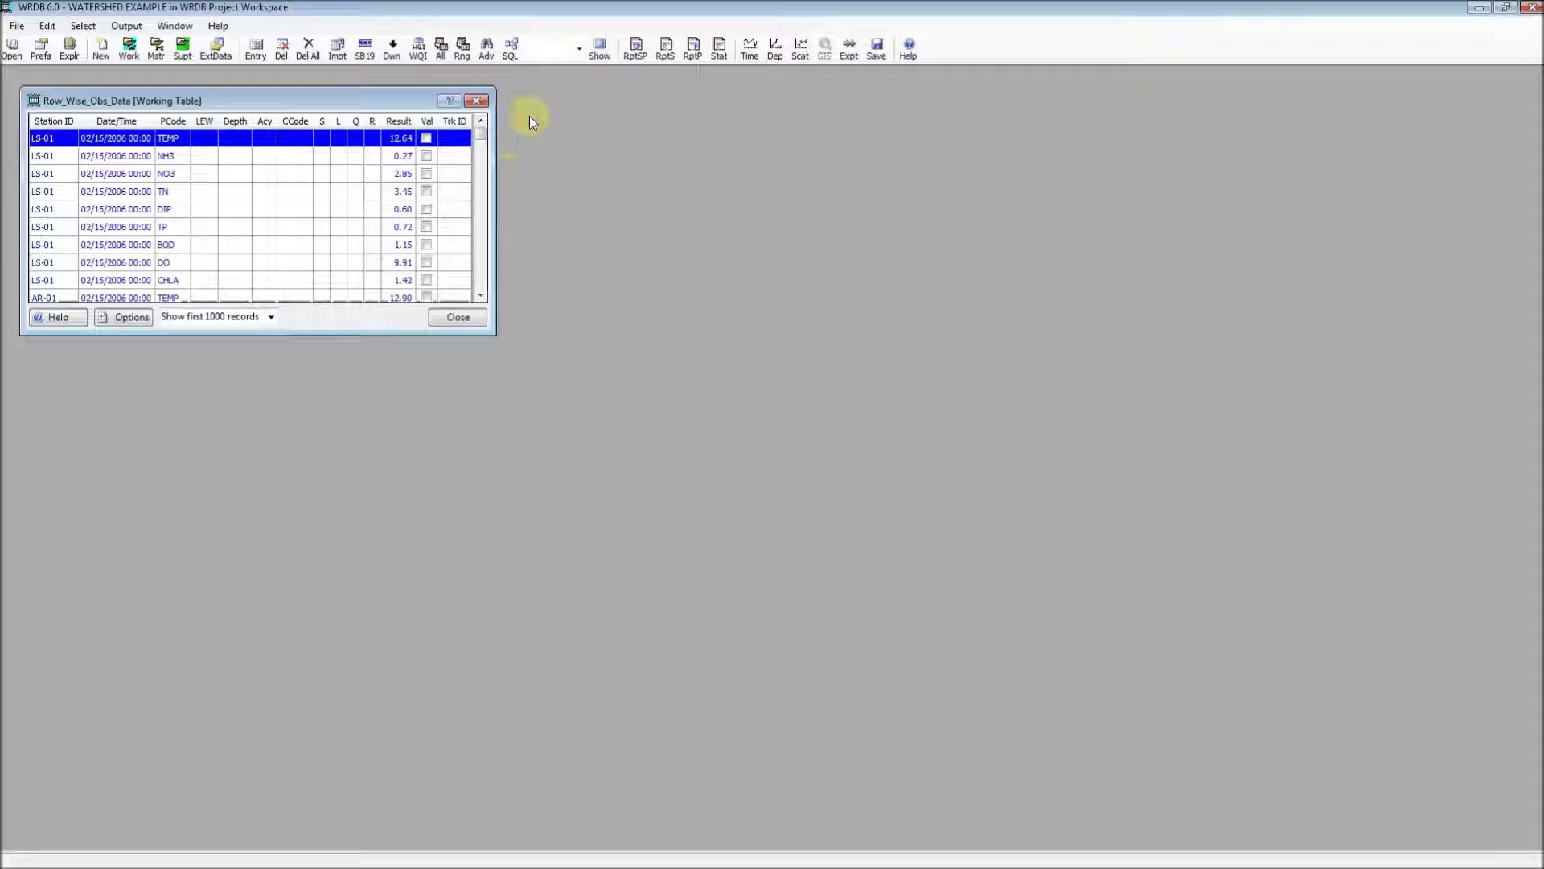
# - Close the row-wise working table and create a new working table named Column_Wise_Data
pyautogui.click(478, 102)
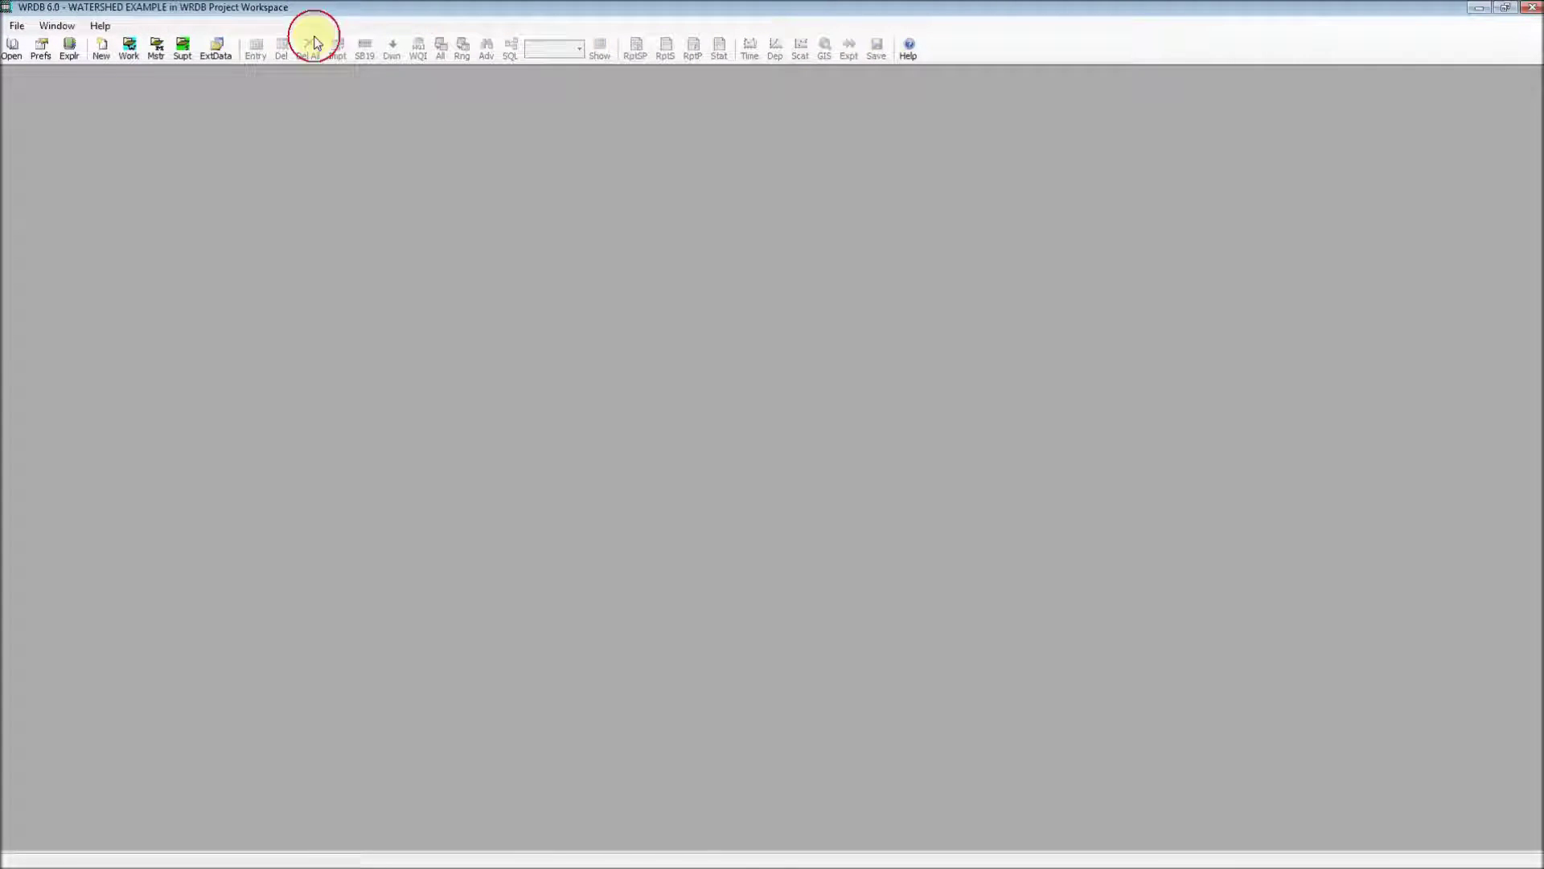
pyautogui.click(128, 49)
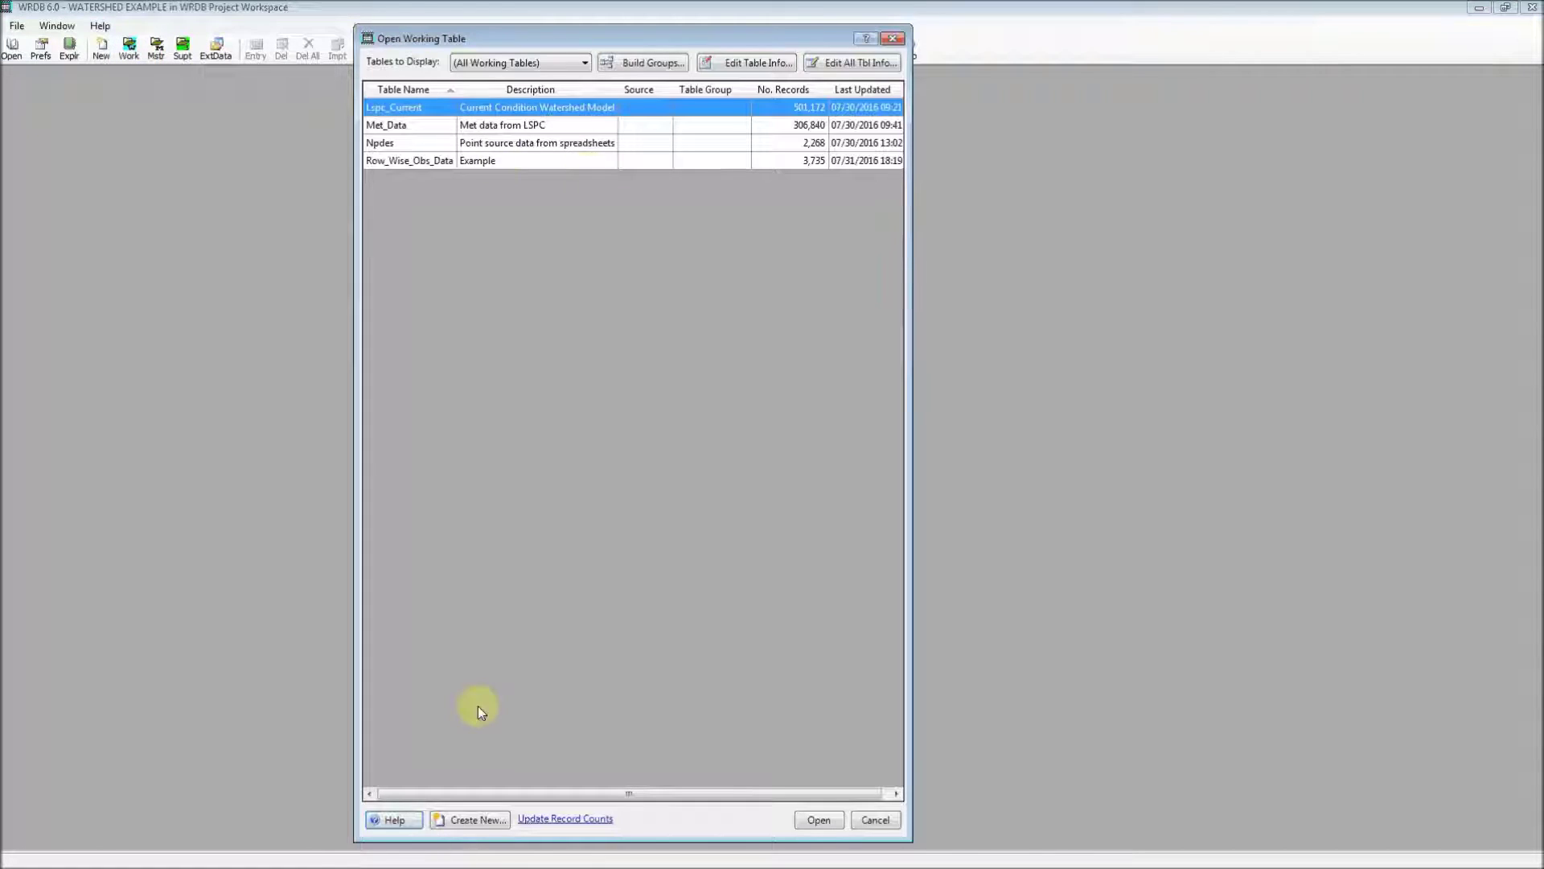
pyautogui.click(471, 820)
pyautogui.write('Column_')
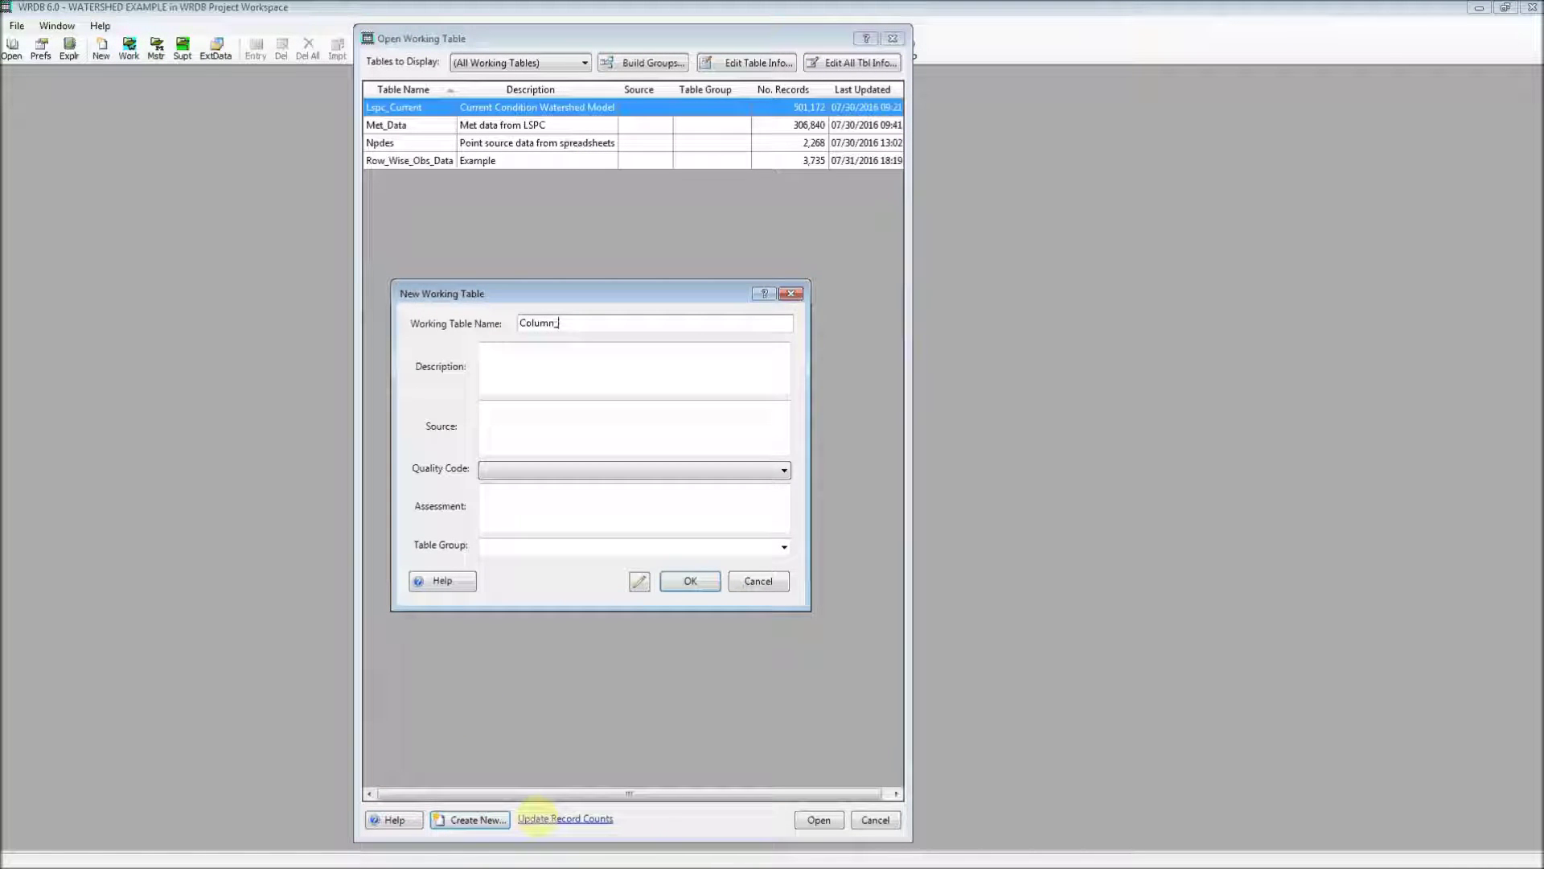
pyautogui.write('Wise_Data')
pyautogui.click(694, 580)
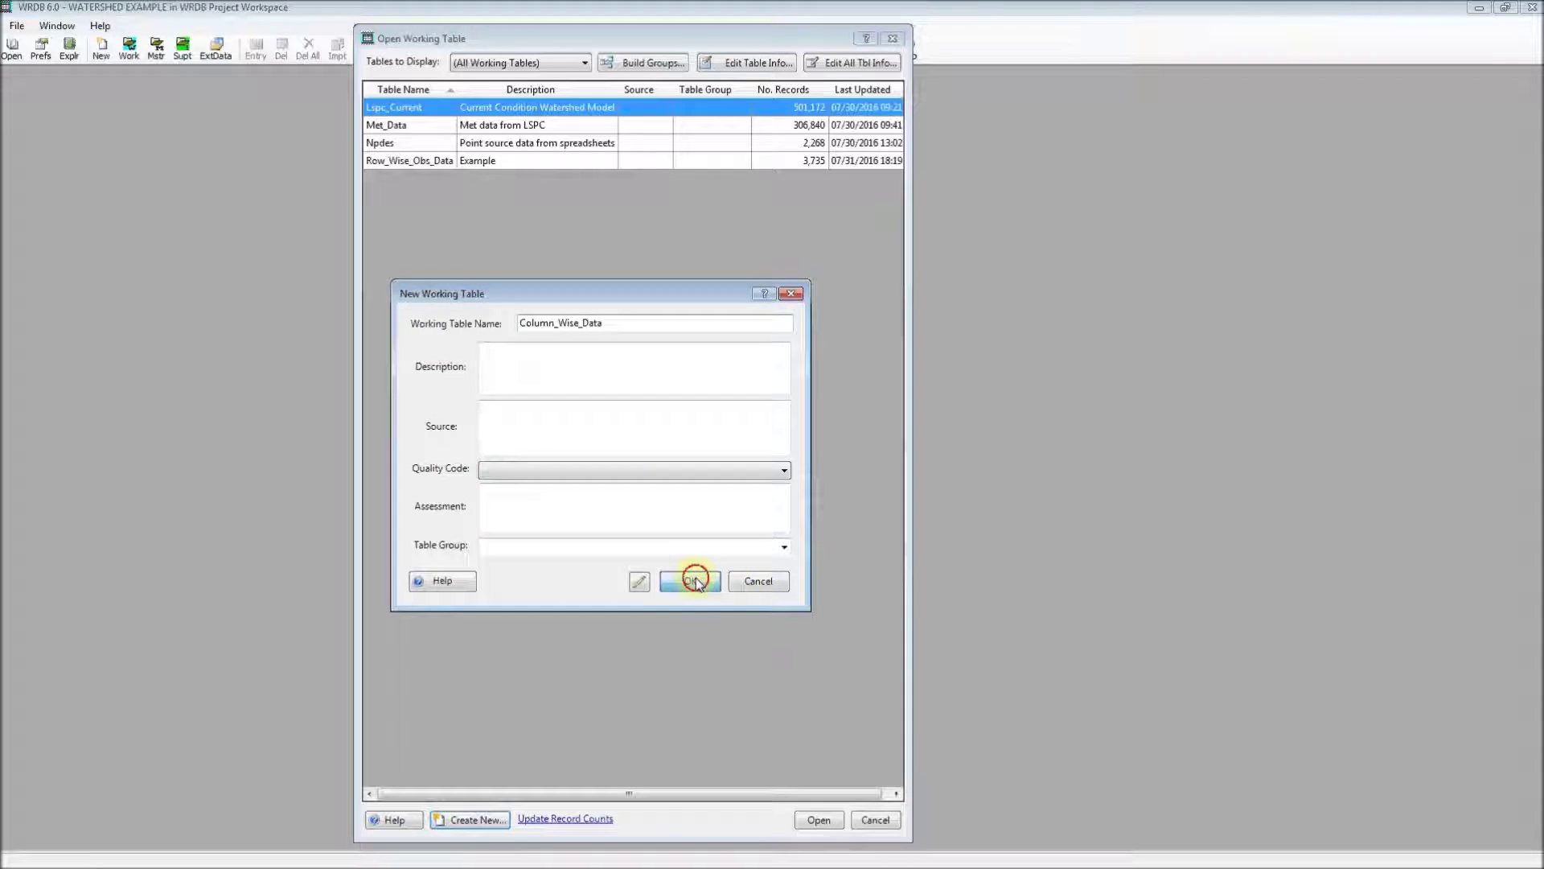
pyautogui.click(889, 39)
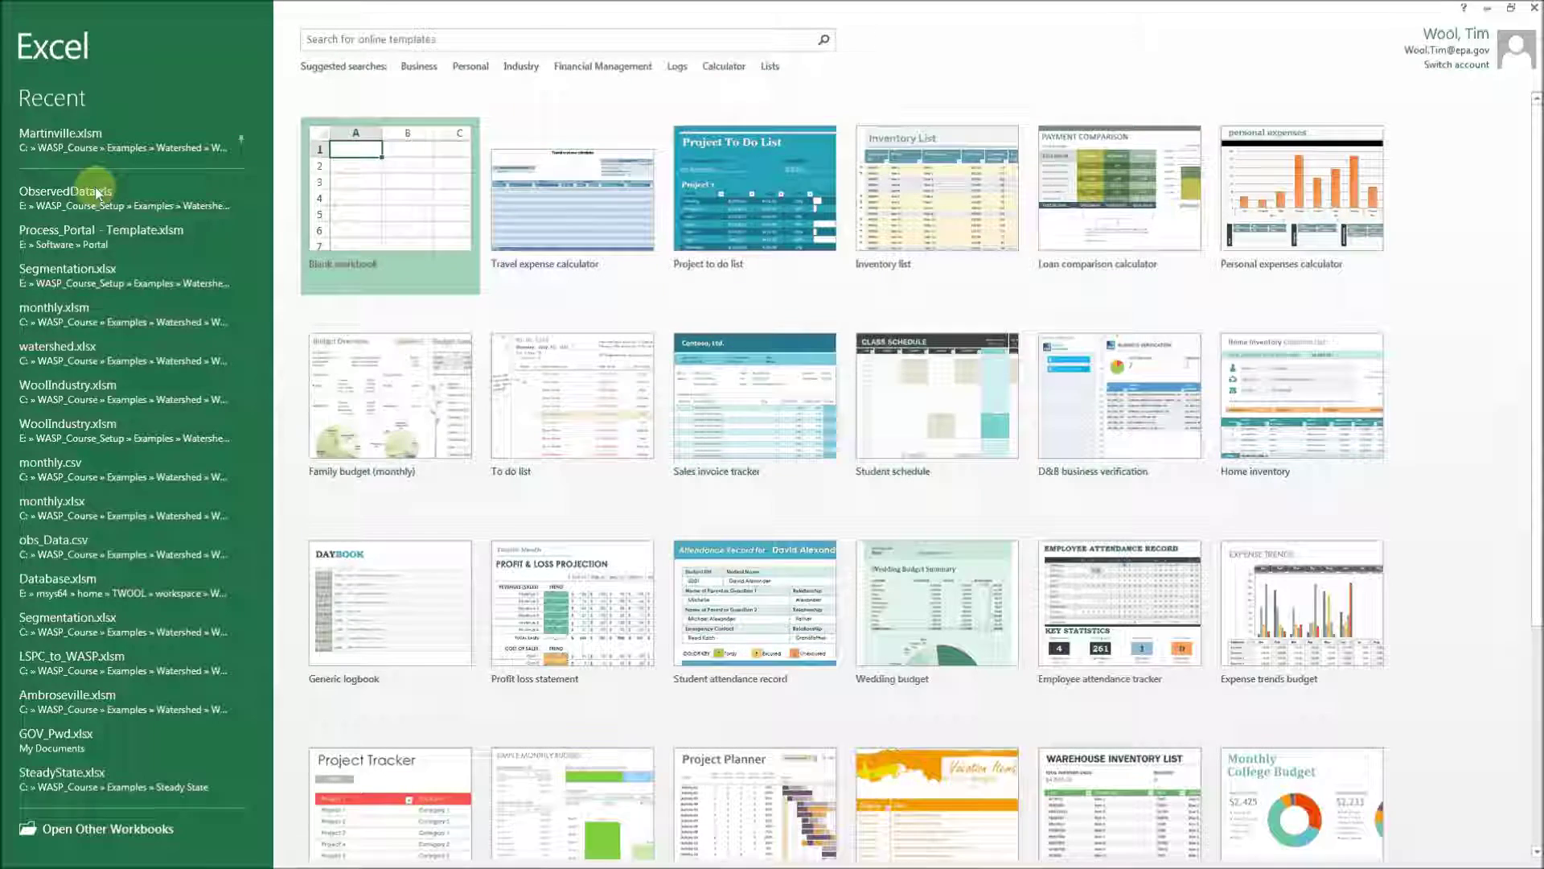
# - Switch to Excel, open ObservedData.xls on its Column sheet, and place its window beside the working table
pyautogui.click(95, 199)
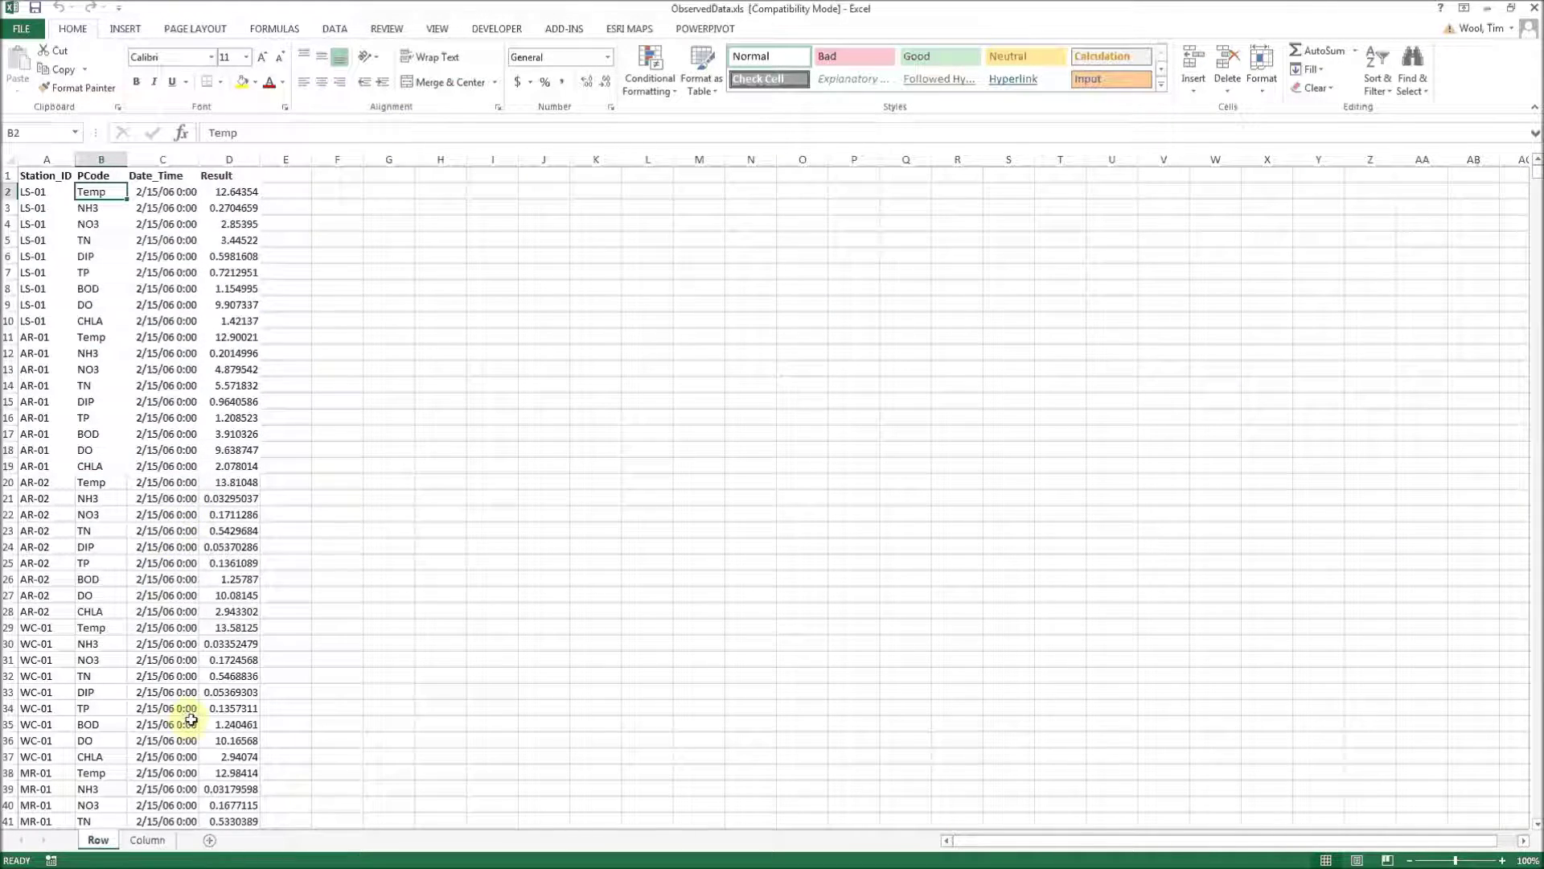
pyautogui.click(148, 840)
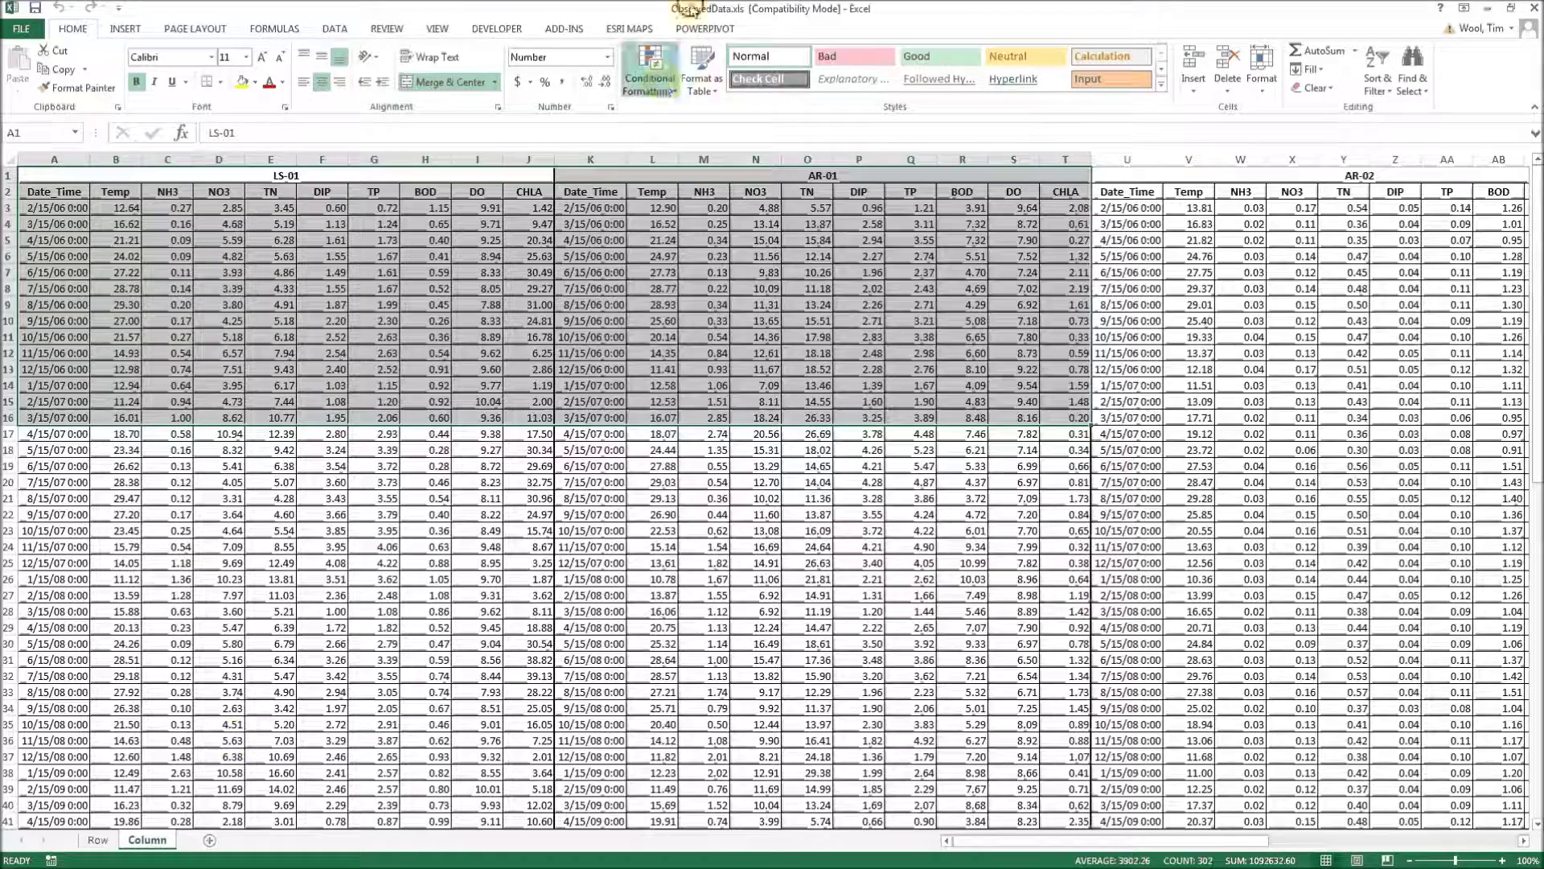
pyautogui.doubleClick(807, 14)
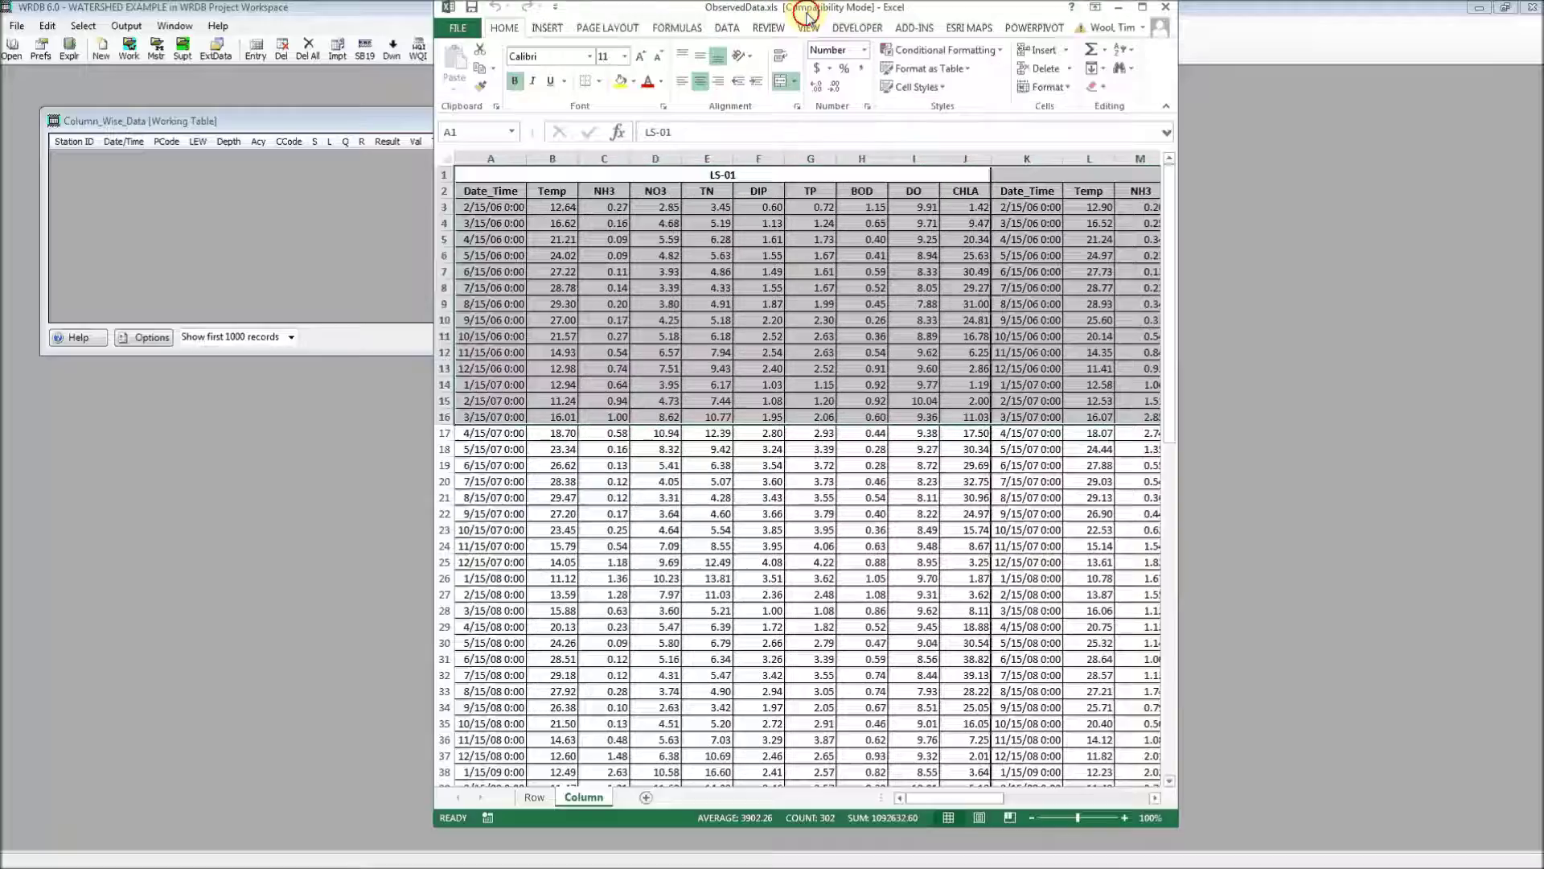
pyautogui.moveTo(807, 13); pyautogui.dragTo(1002, 24)
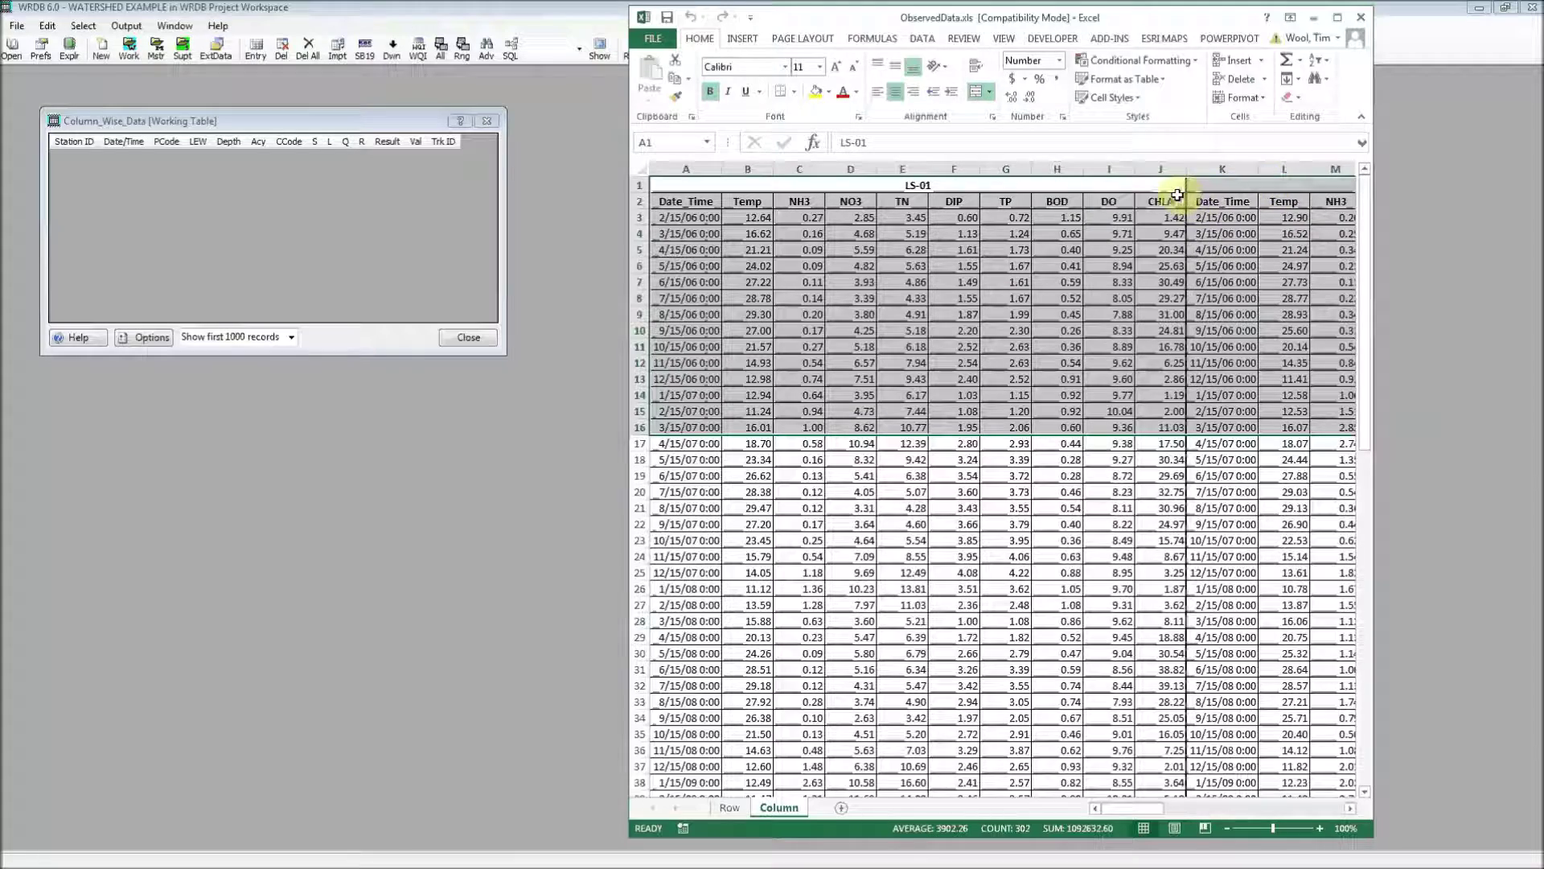
# - Copy the LS-01 data block from the Date_Time through CHLA headings down to the last row
pyautogui.click(695, 202)
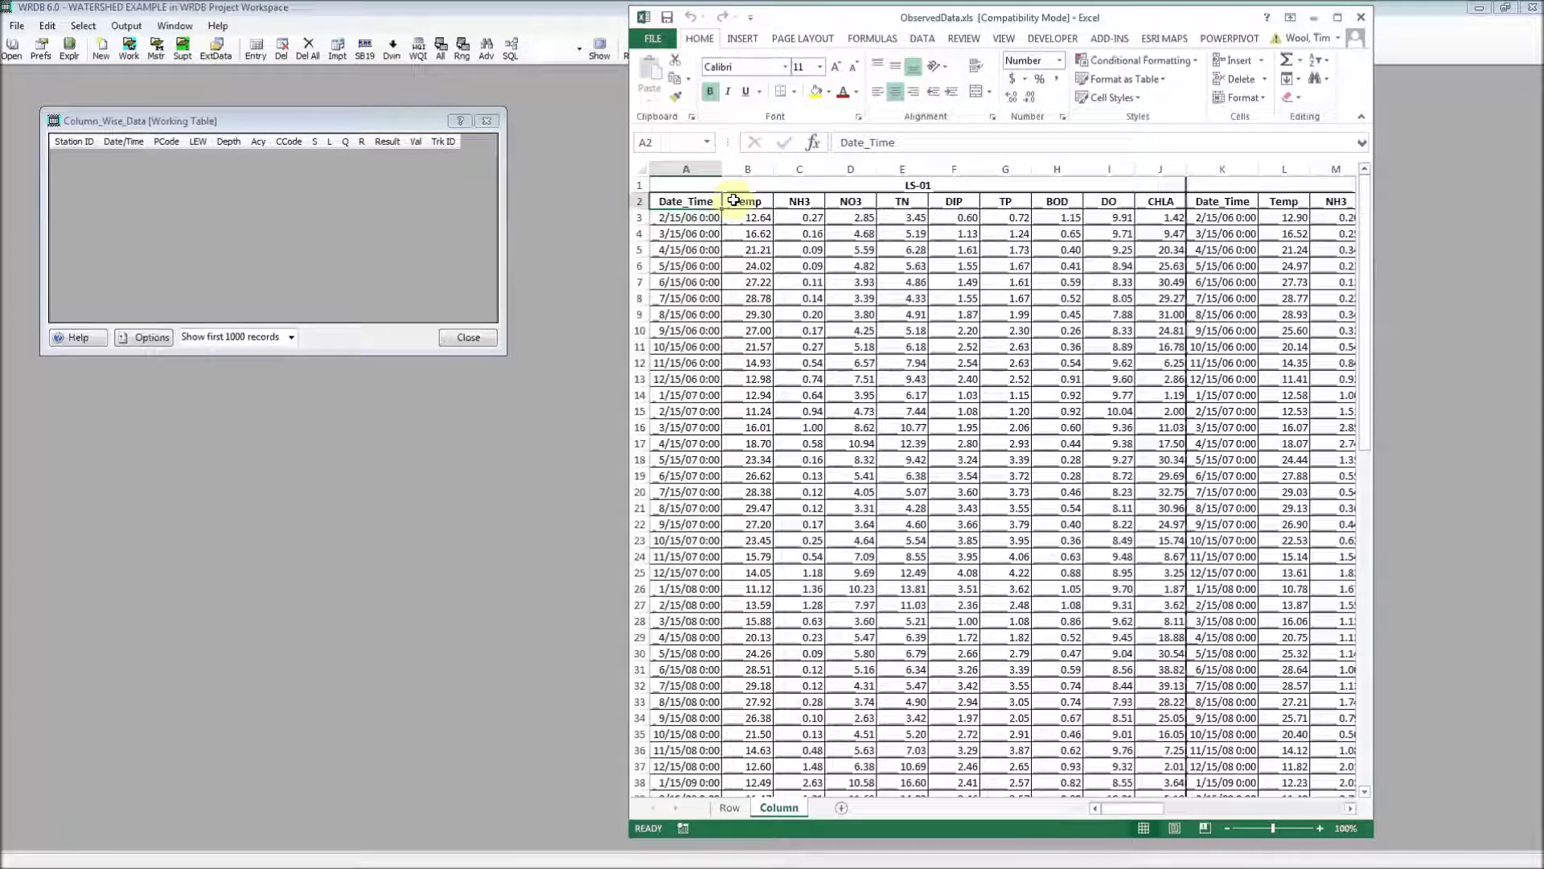
pyautogui.hotkey('shift', 'Right')
pyautogui.hotkey('shift', 'Right')
pyautogui.hotkey('shift', 'Right')
pyautogui.hotkey('shift', 'Right')
pyautogui.hotkey('shift', 'Right')
pyautogui.hotkey('shift', 'Right')
pyautogui.hotkey('shift', 'Right')
pyautogui.hotkey('shift', 'Right')
pyautogui.hotkey('shift', 'Right')
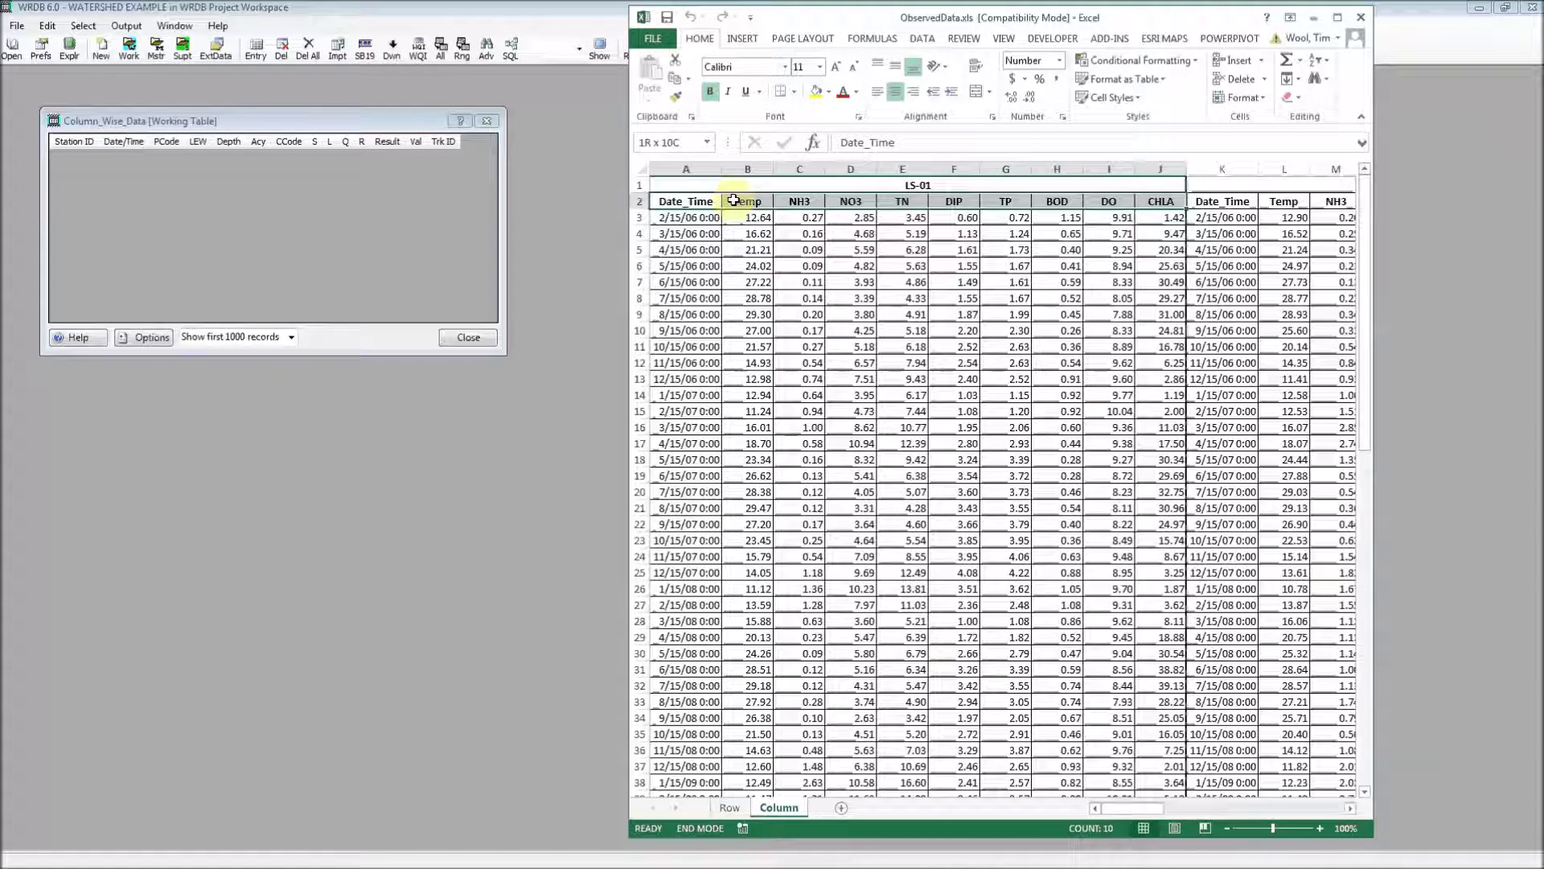
pyautogui.hotkey('ctrl', 'shift', 'Down')
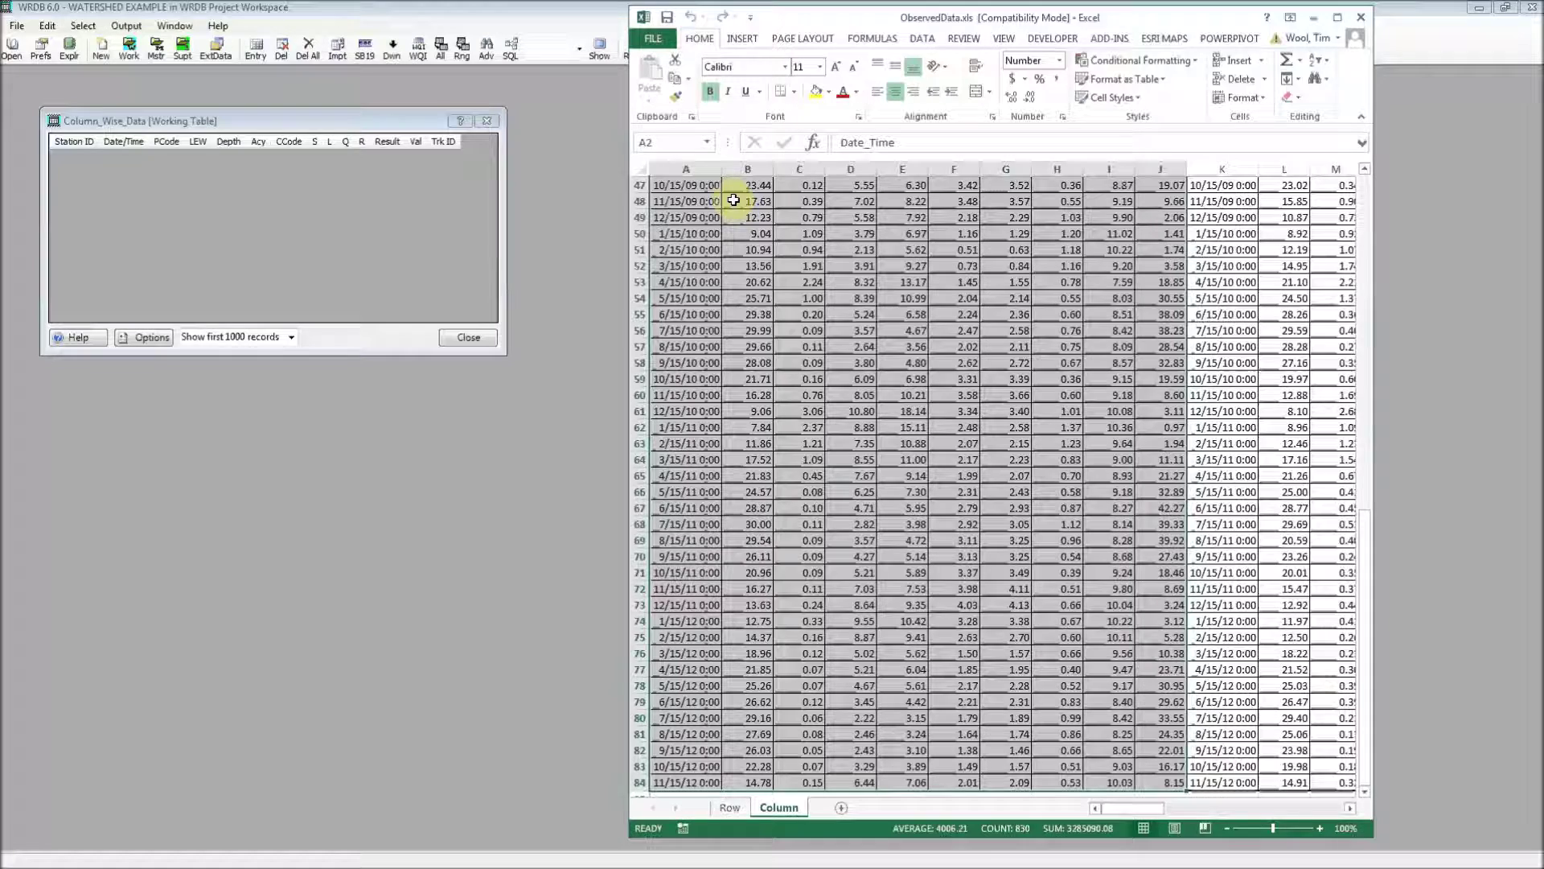
pyautogui.hotkey('ctrl', 'c')
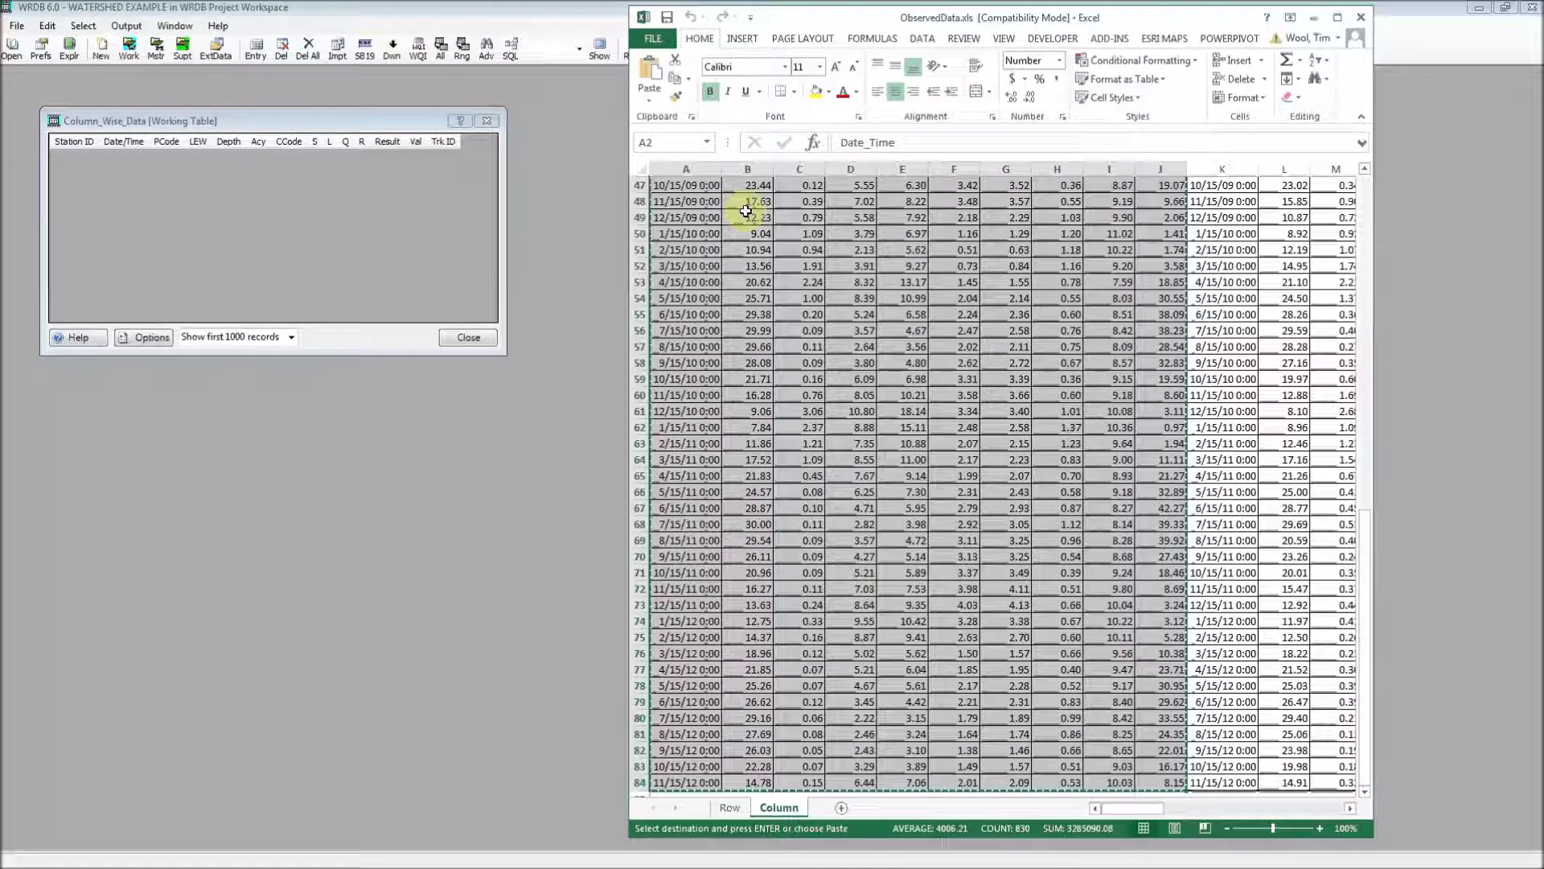
# - Switch back to WRDB and paste the copied block as an import into the Column_Wise_Data table
pyautogui.click(280, 194)
pyautogui.click(48, 26)
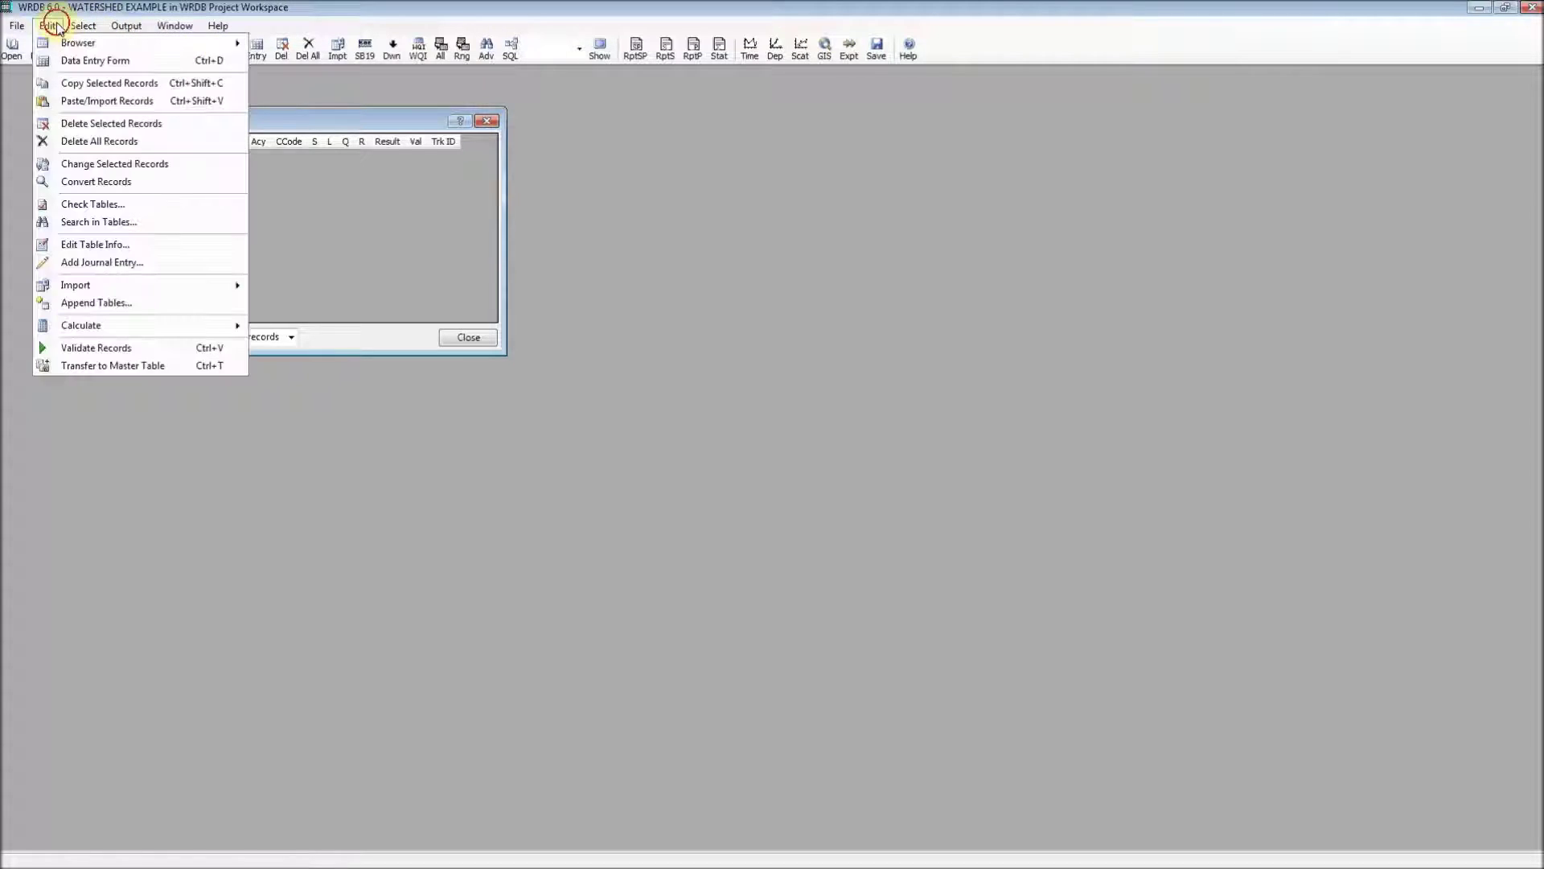
pyautogui.click(125, 101)
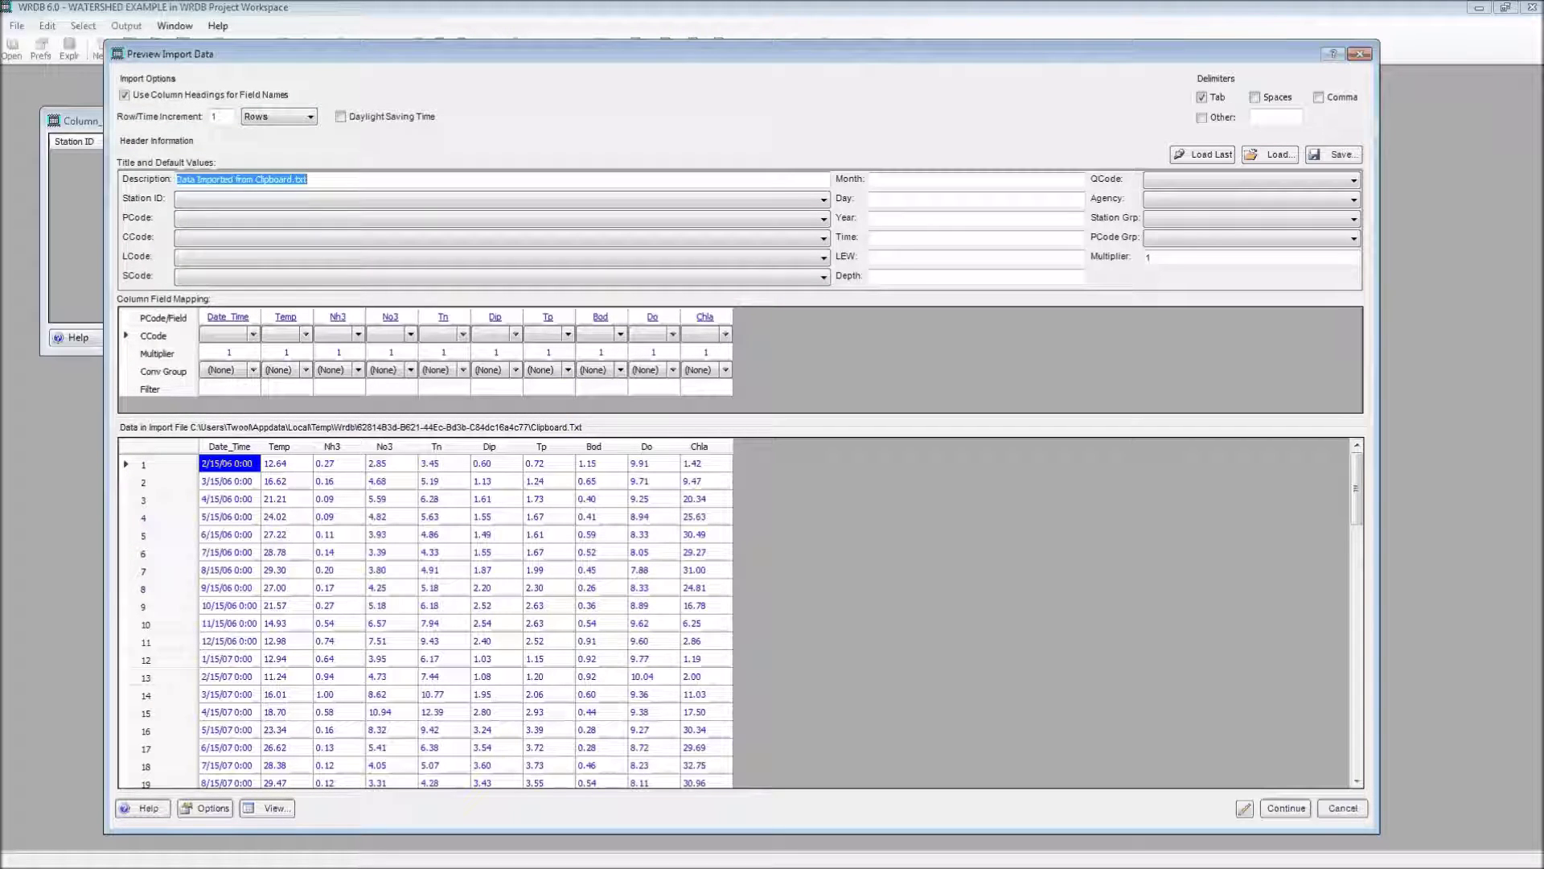
# - Check the block's station heading in the spreadsheet, set the import's default Station ID to LS-01, and complete the import
pyautogui.hotkey('alt', 'Tab')
pyautogui.click(824, 256)
pyautogui.scroll(15, 824, 257)
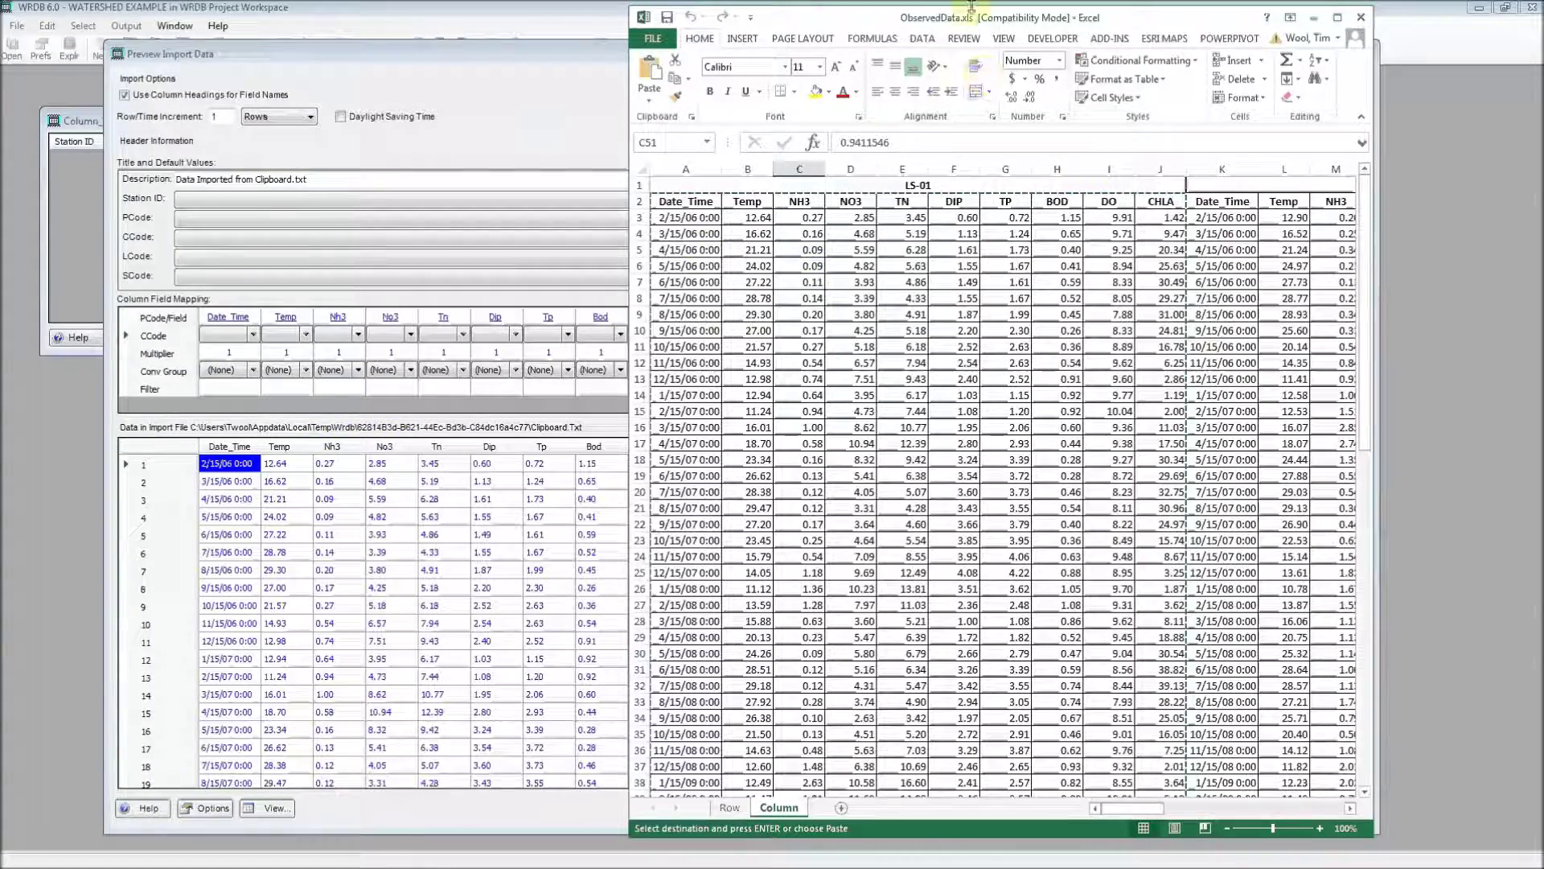
pyautogui.moveTo(972, 17); pyautogui.dragTo(1181, 80)
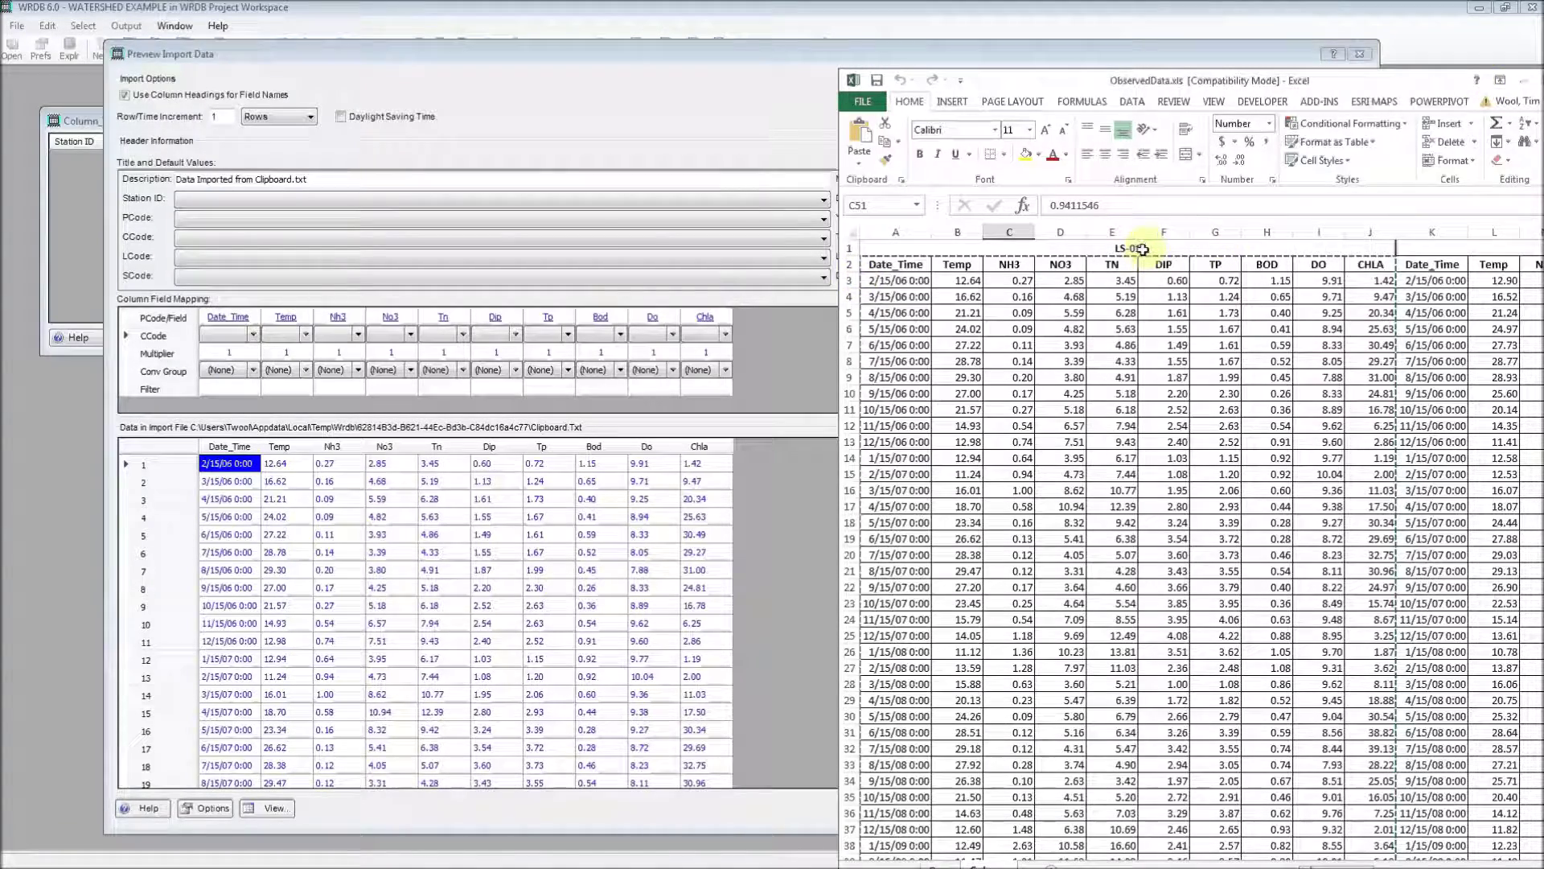
pyautogui.click(368, 199)
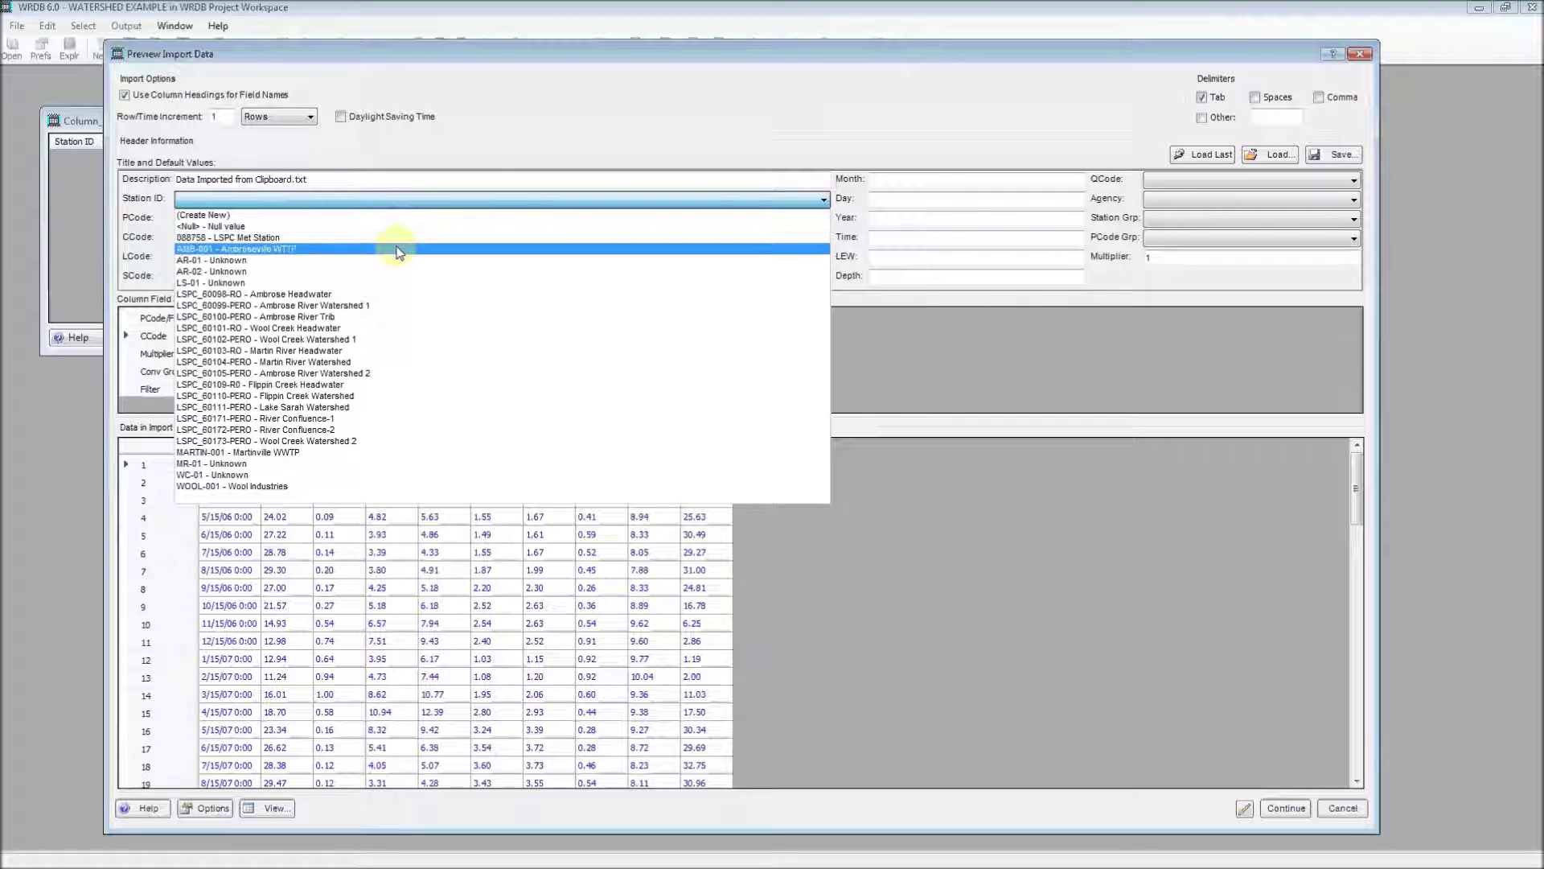
pyautogui.click(386, 284)
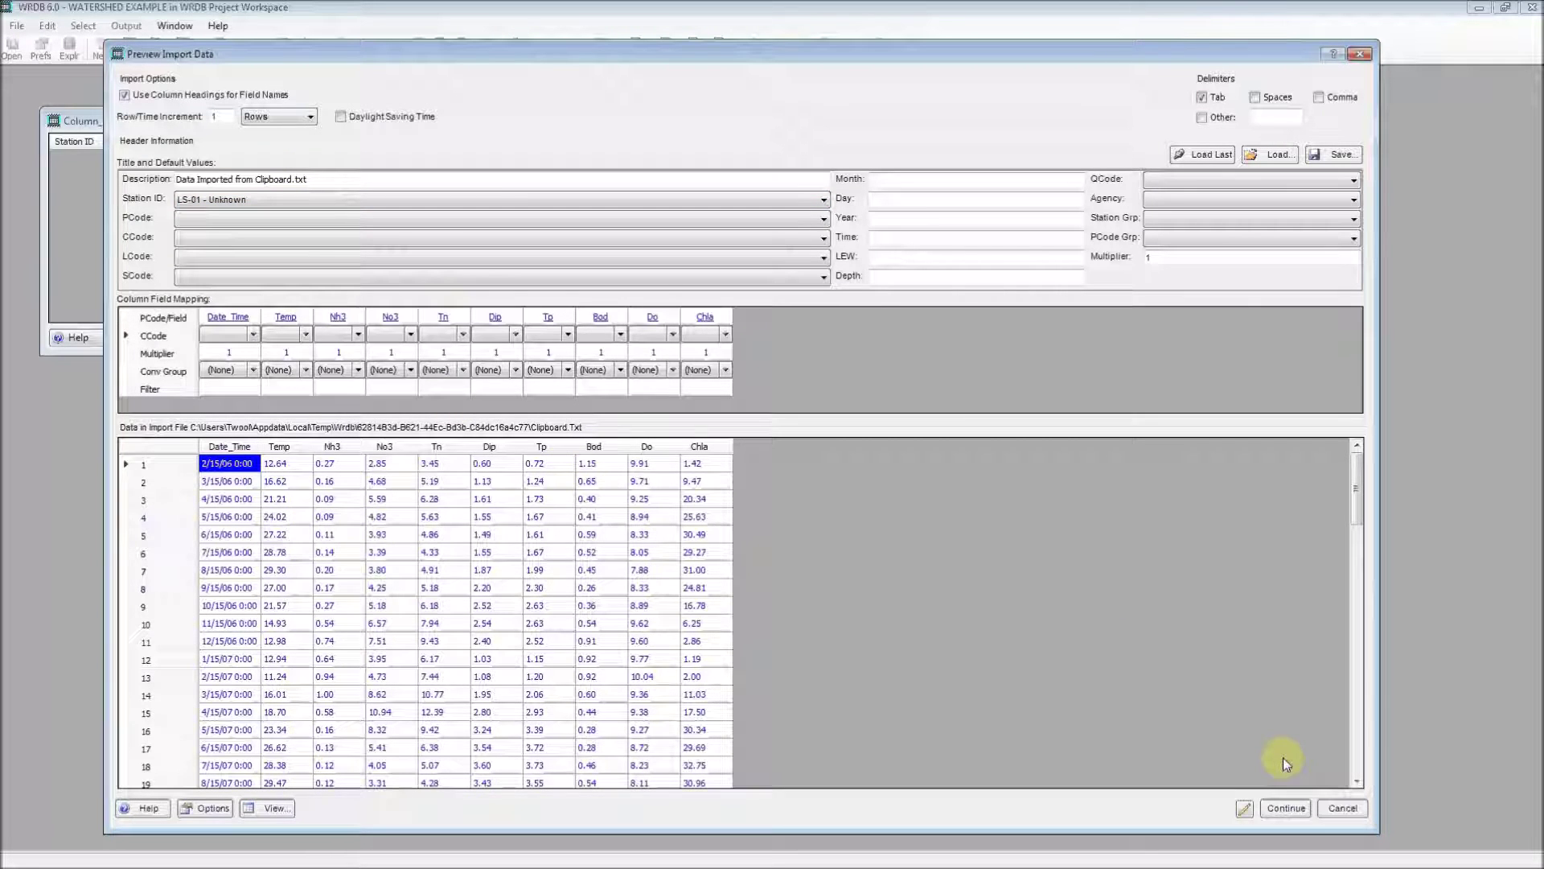
pyautogui.click(1284, 809)
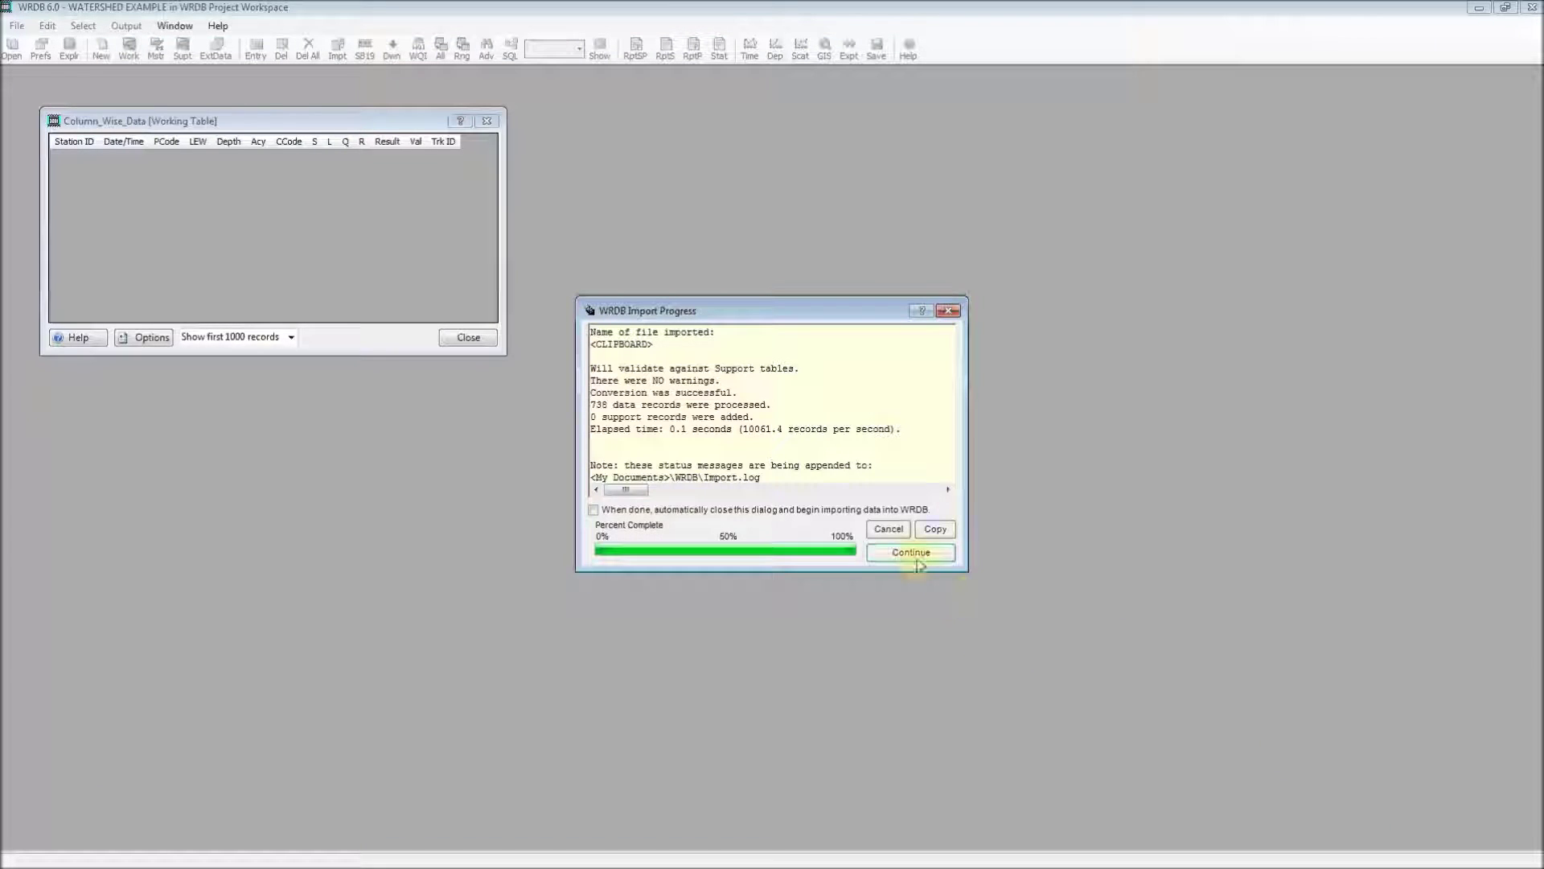
pyautogui.click(911, 551)
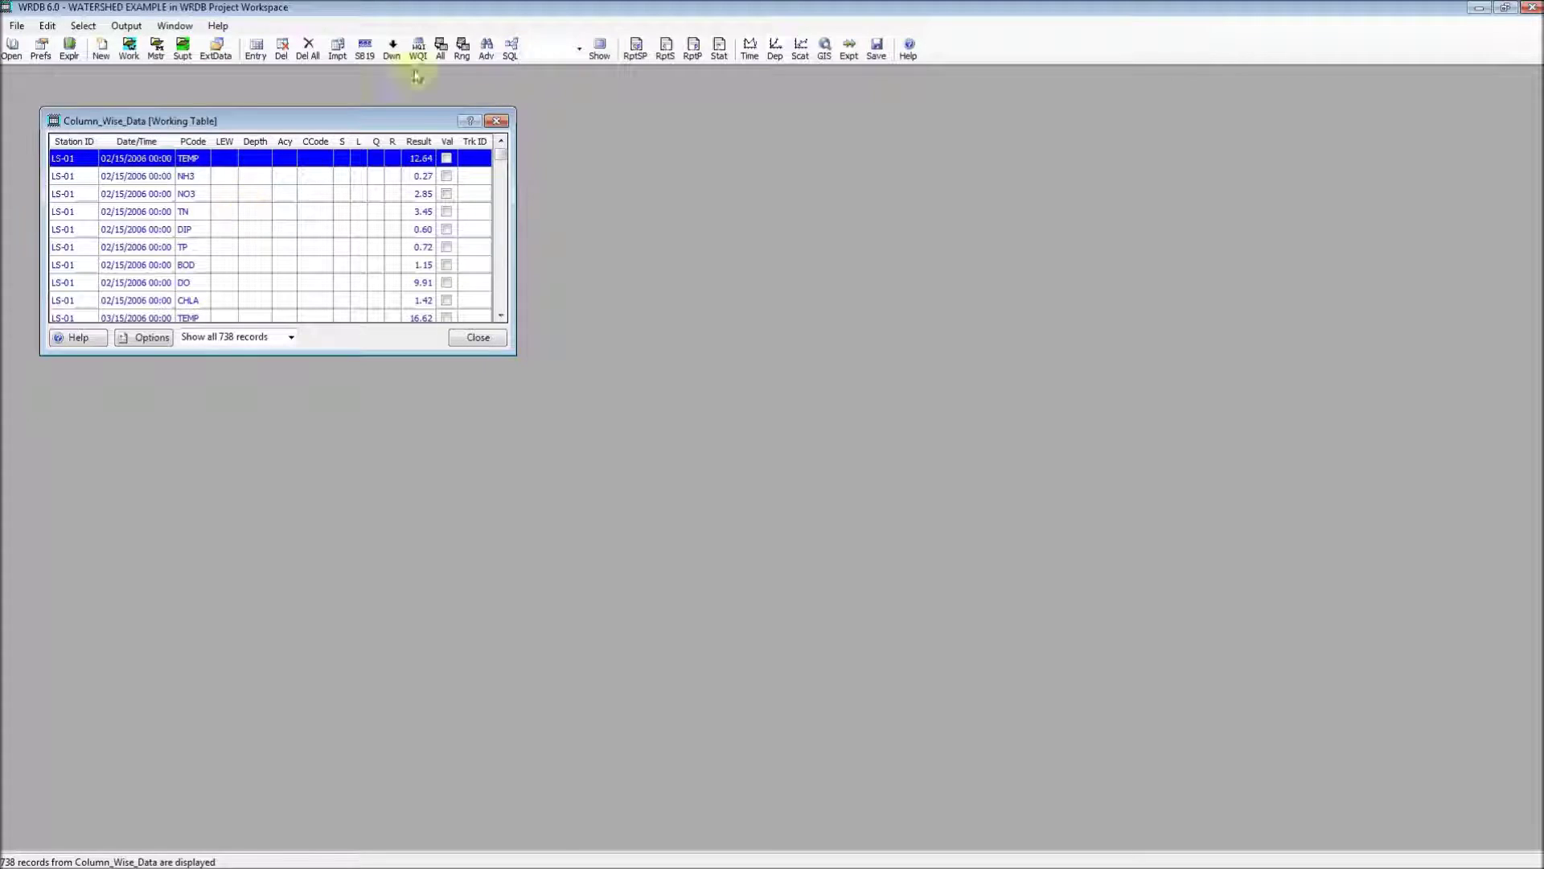
# - Execute the advanced query for LS-01 and TEMP on the Column_Wise_Data table and plot the selection as a time series
pyautogui.click(484, 60)
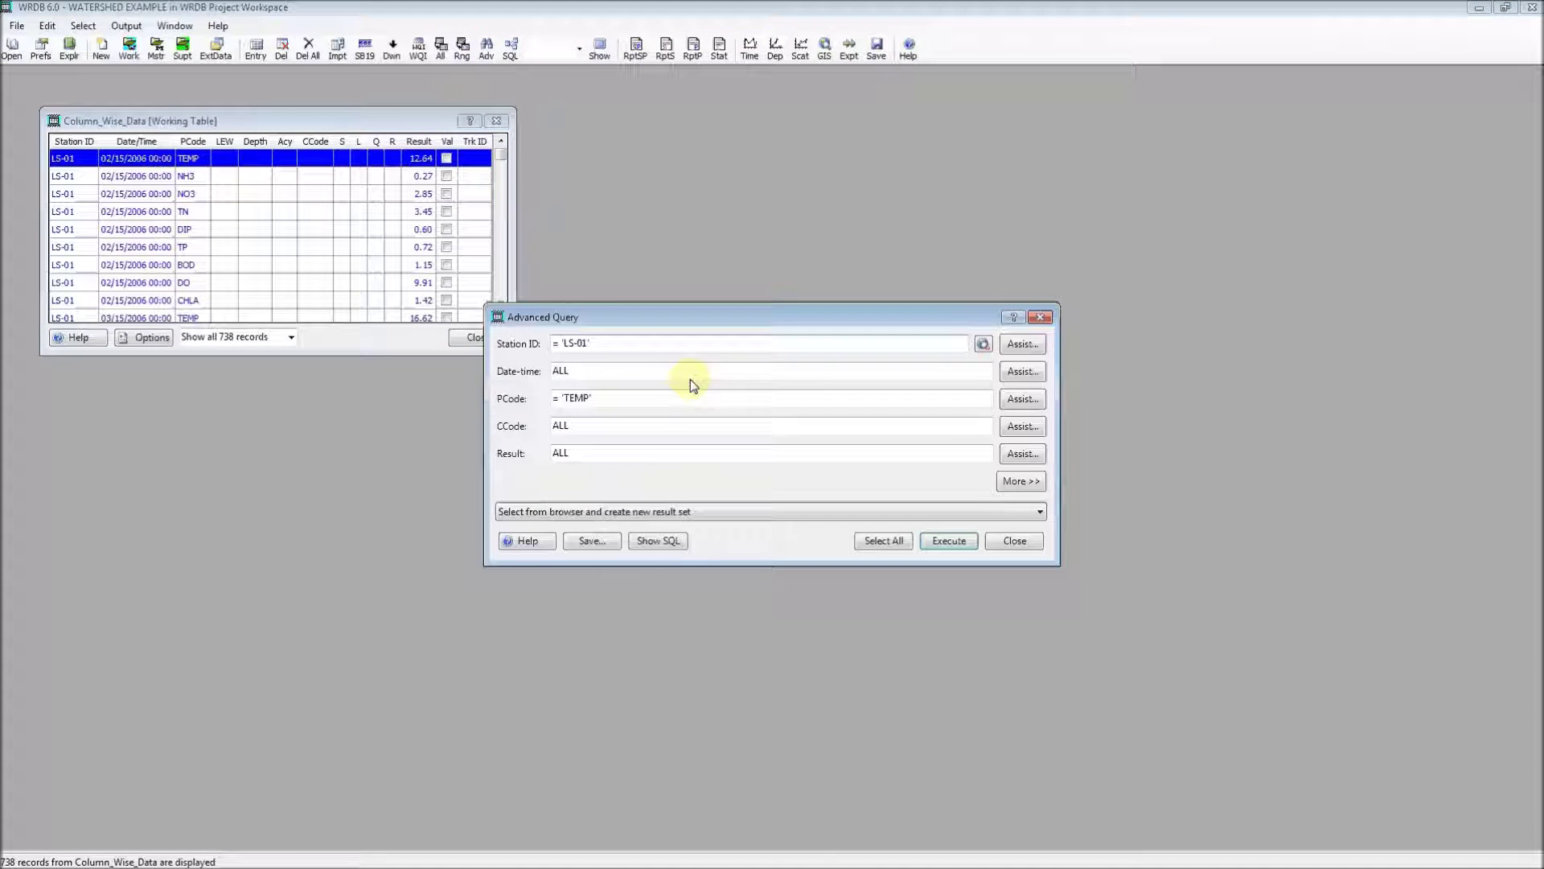
pyautogui.click(959, 534)
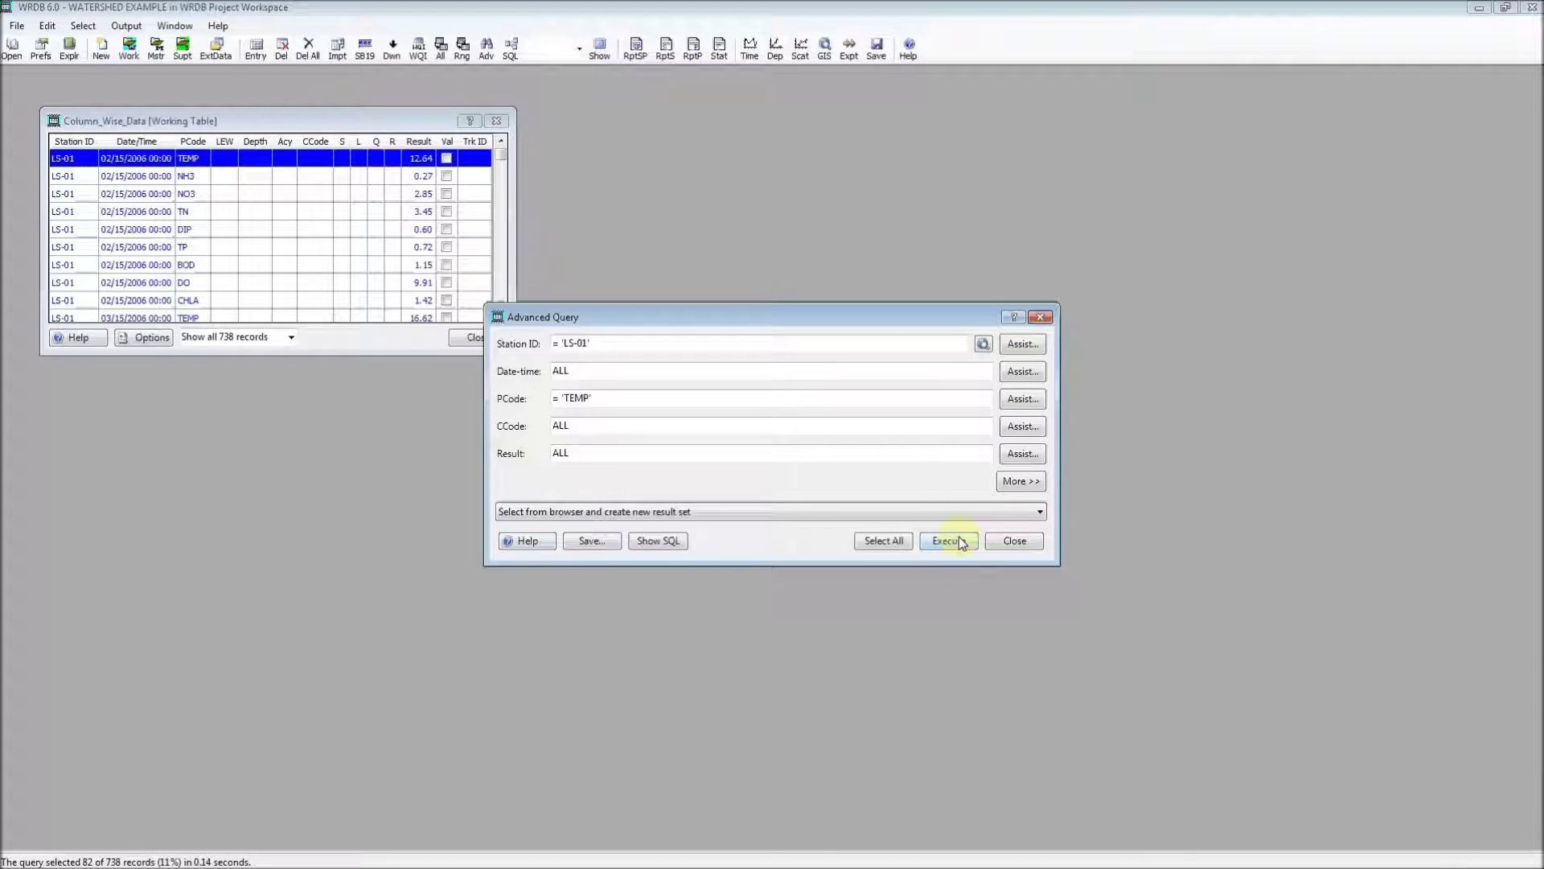
pyautogui.click(1004, 541)
pyautogui.click(750, 48)
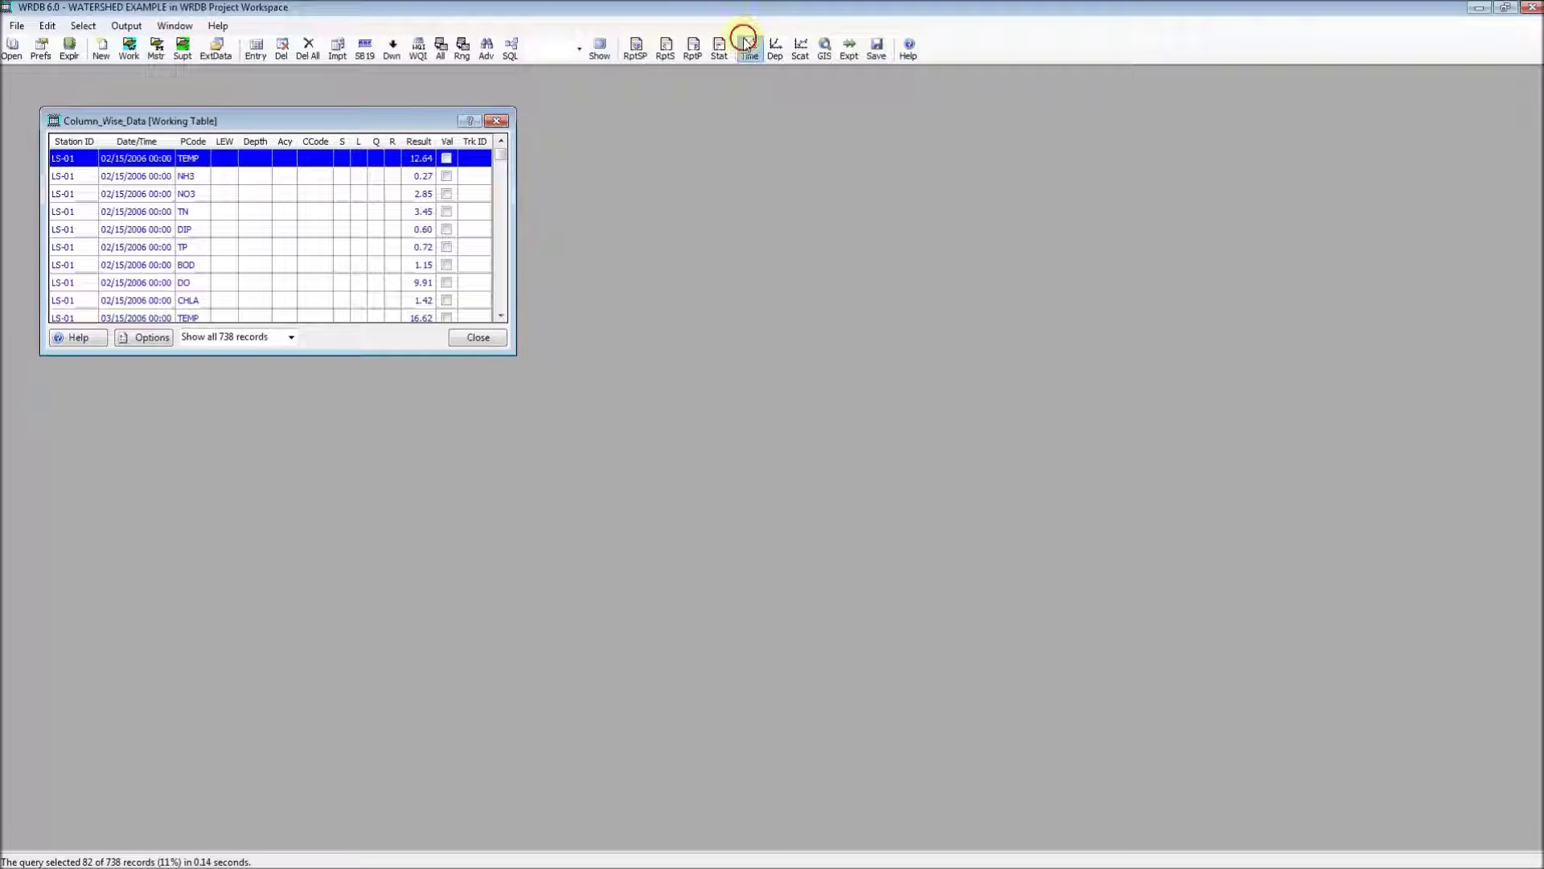
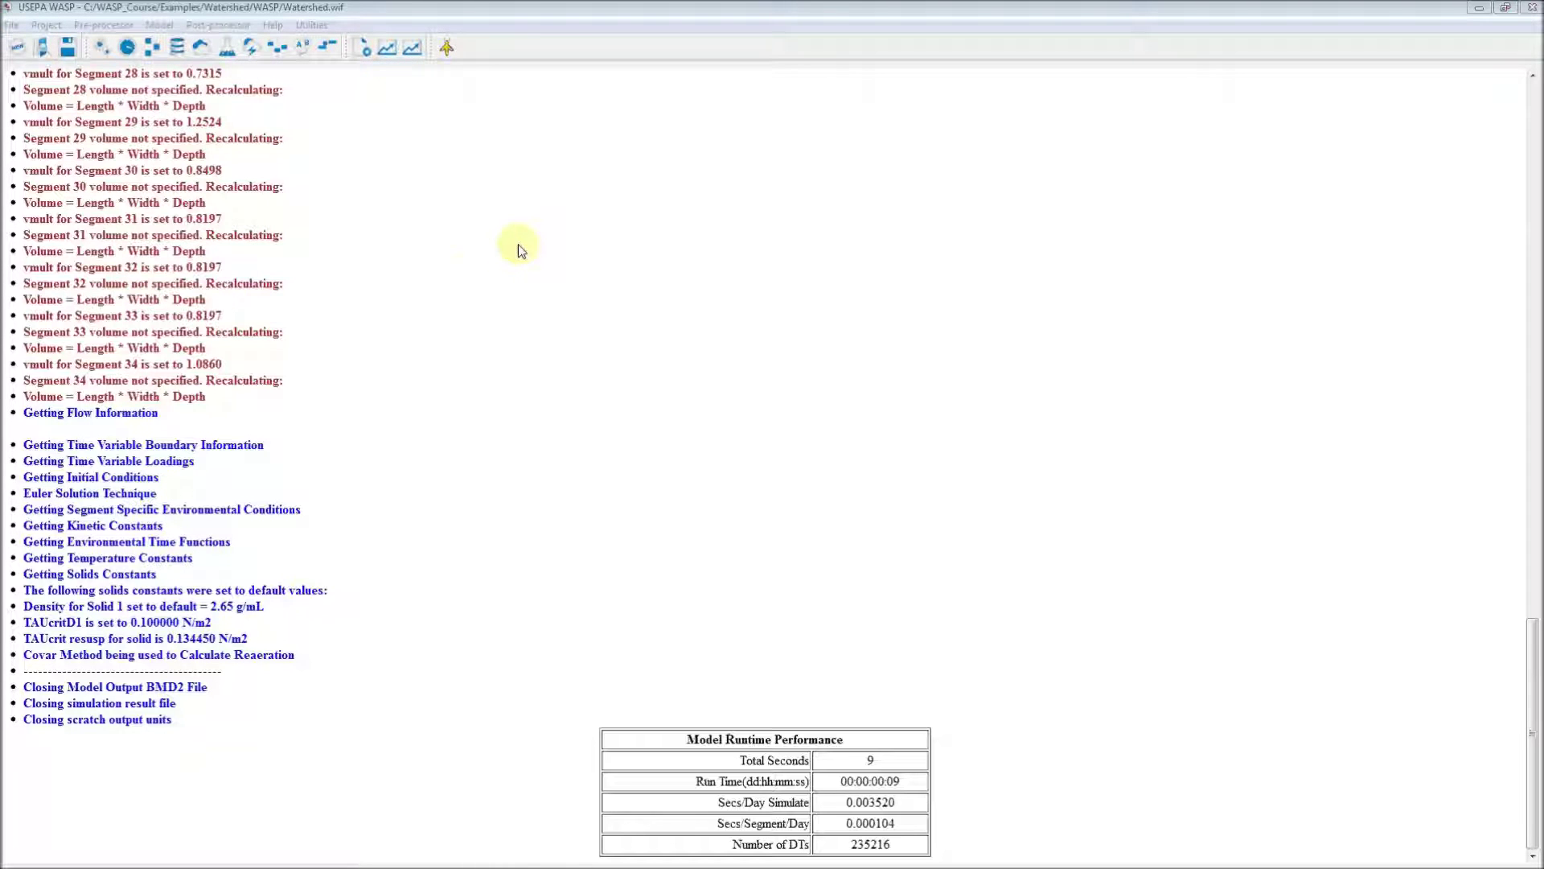
# - Launch WRDB Graph from WASP and open the Row_Wise_Obs_Data table of the WATERSHED EXAMPLE project alongside the Watershed.BMD2 model results
pyautogui.click(415, 49)
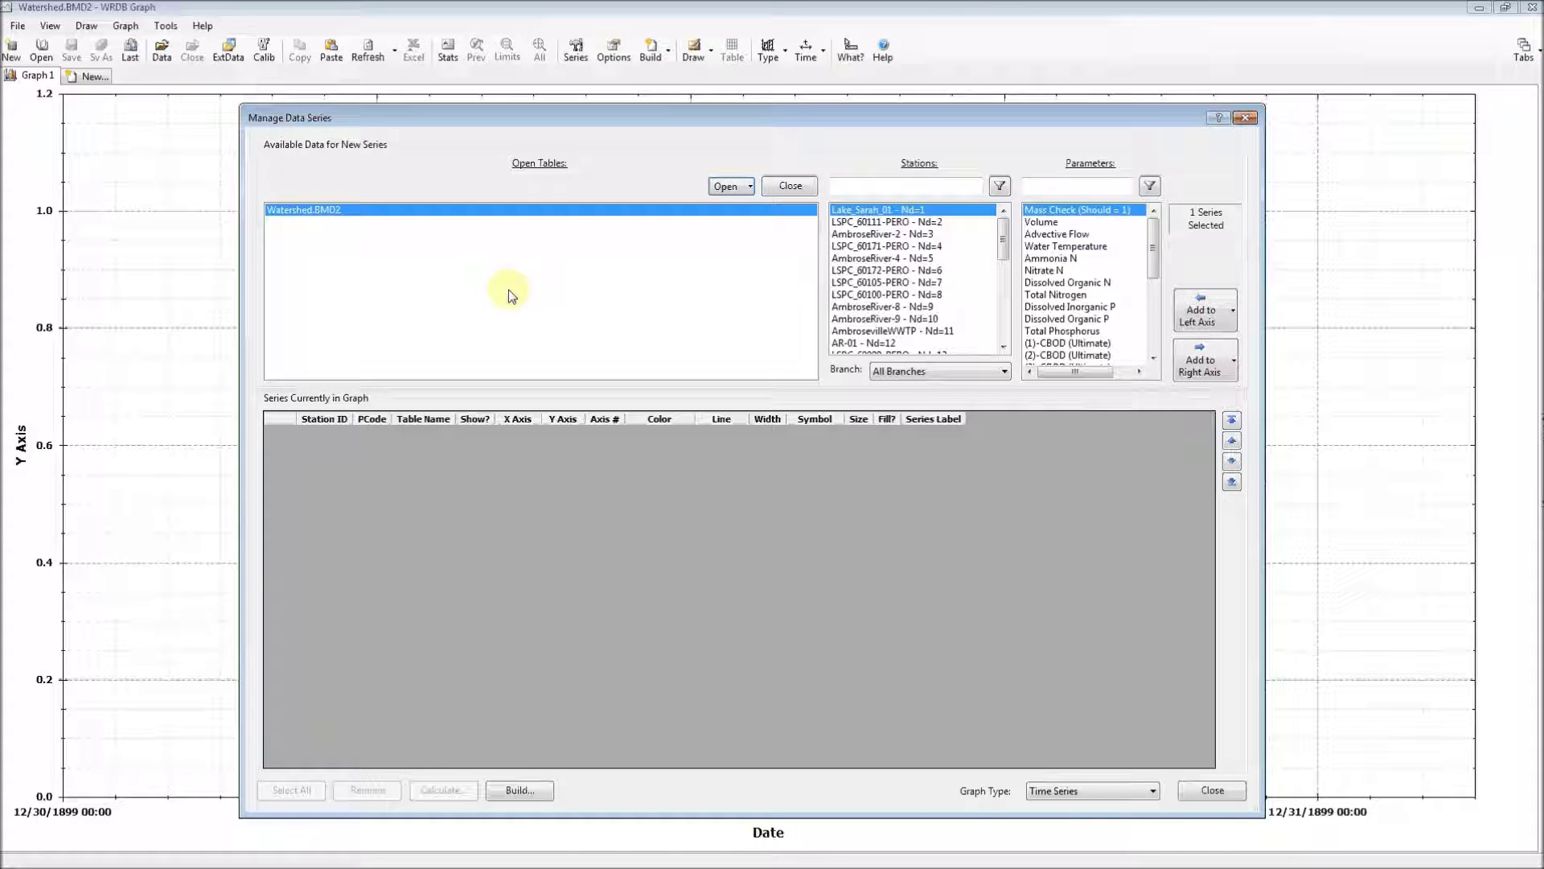
pyautogui.click(725, 186)
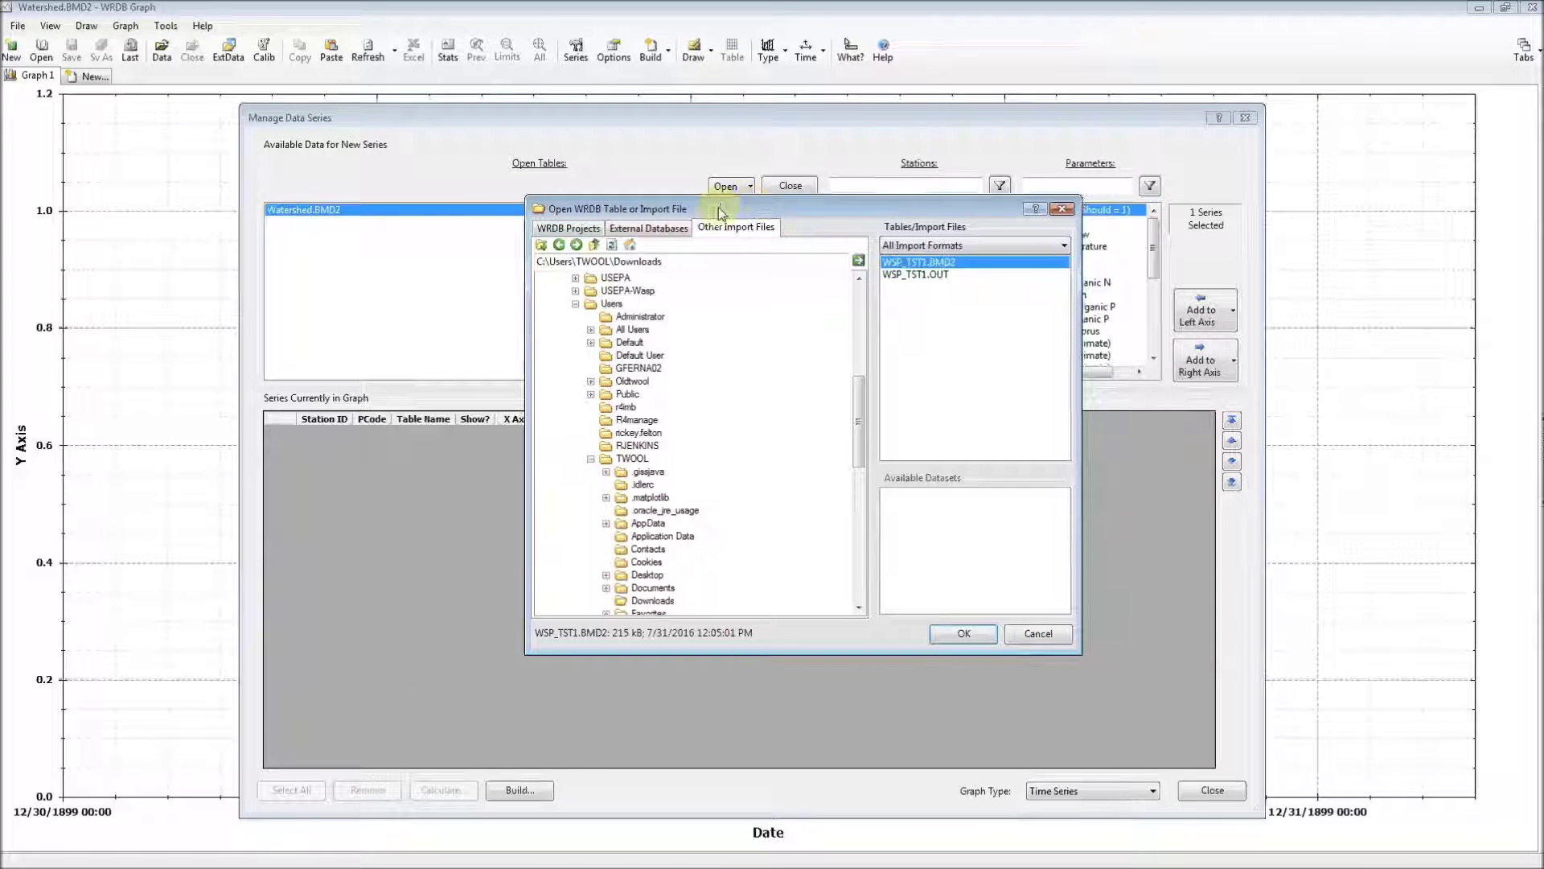
pyautogui.click(574, 230)
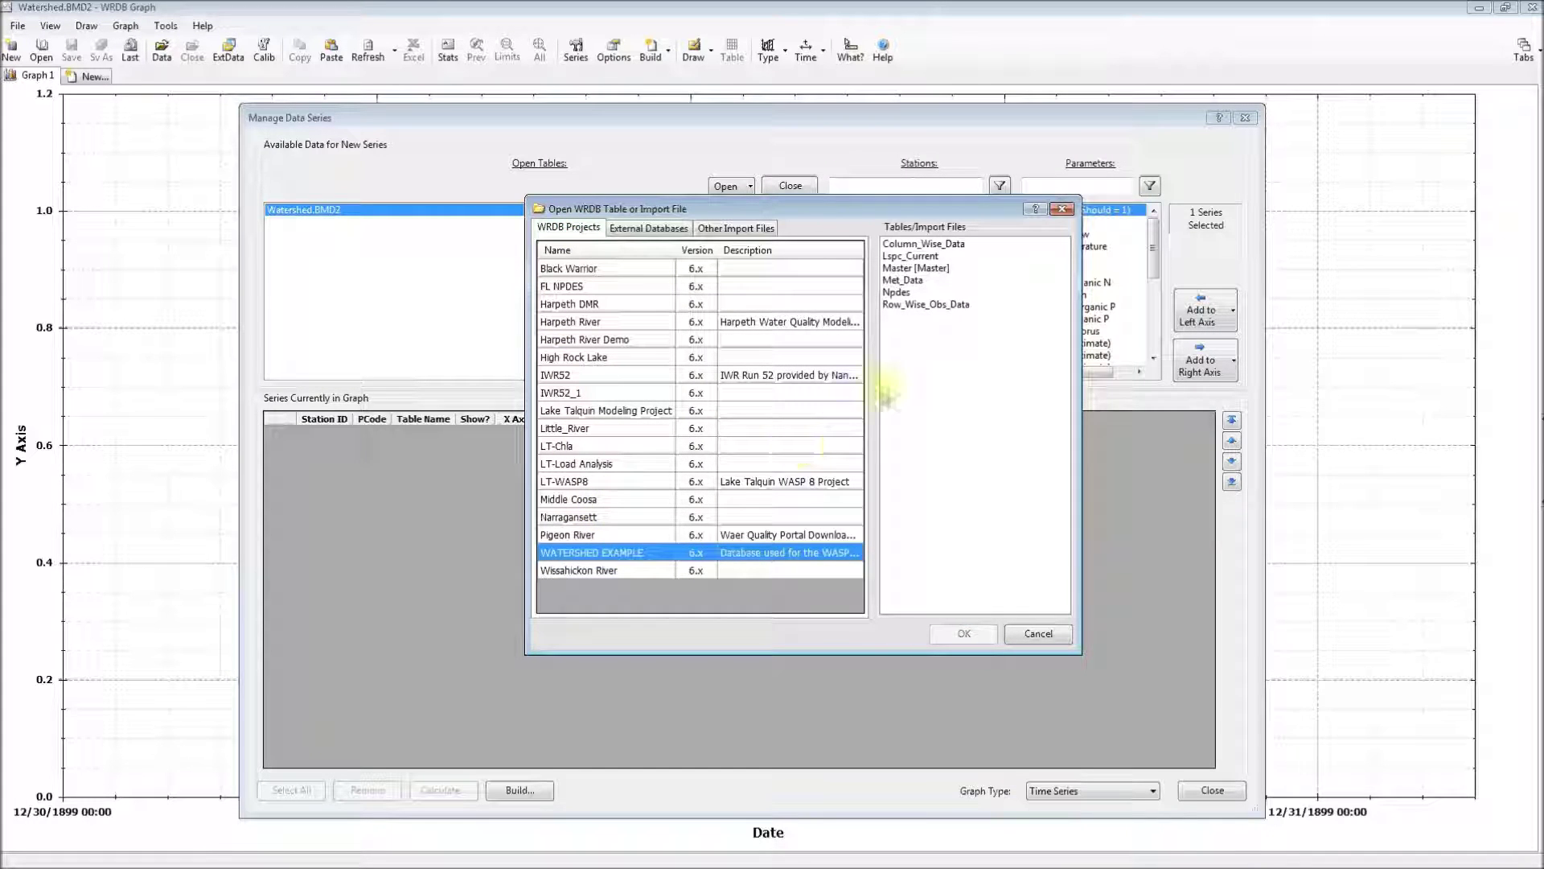
pyautogui.doubleClick(931, 306)
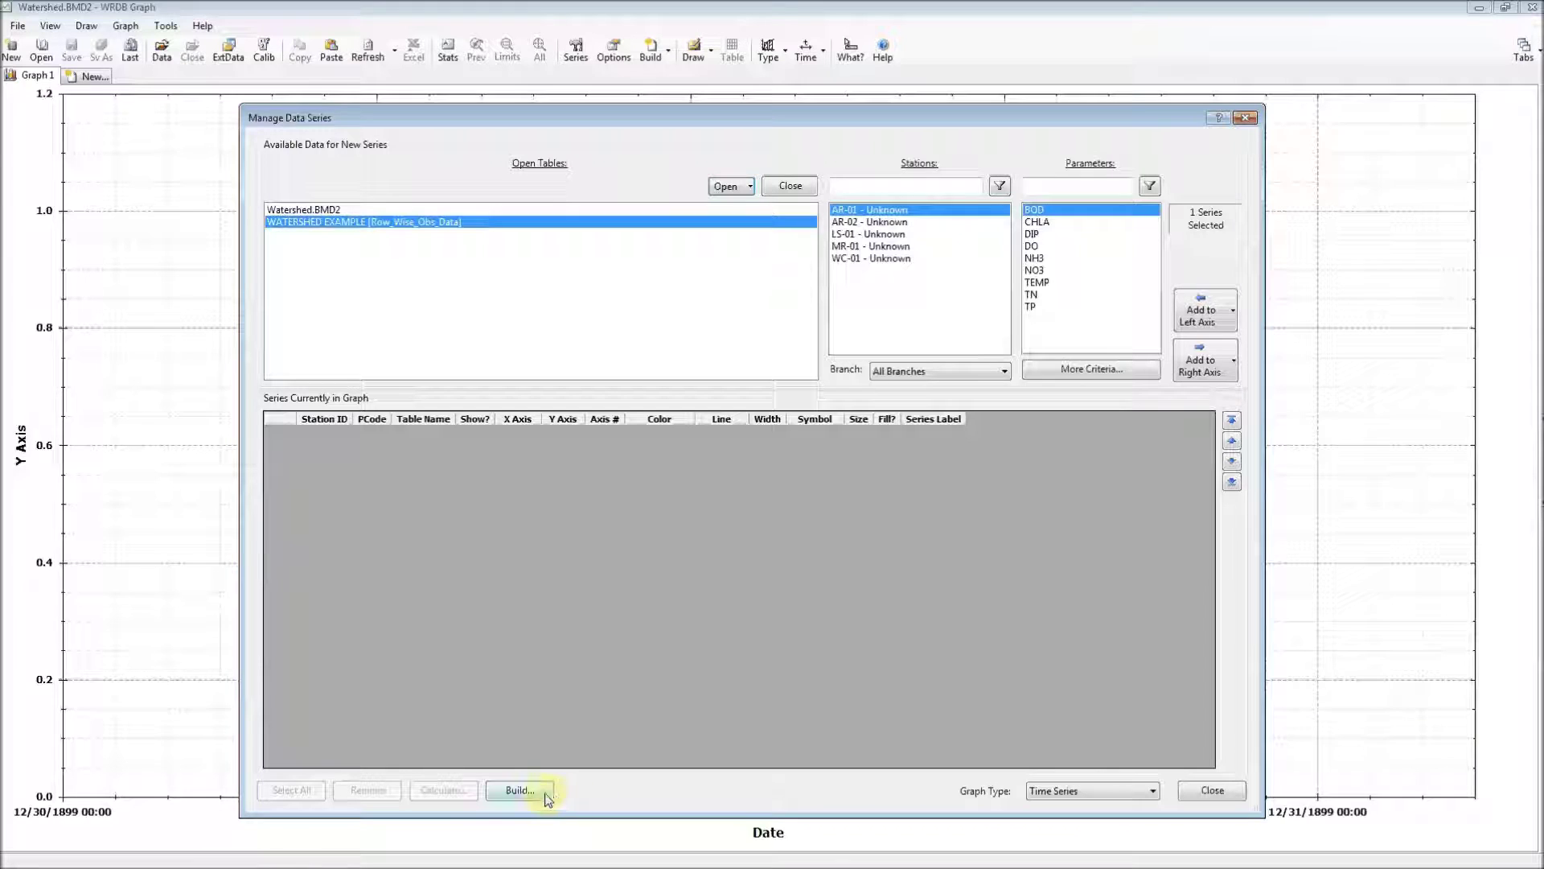
# - Create a new model calibration dataset named Calibration
pyautogui.click(506, 791)
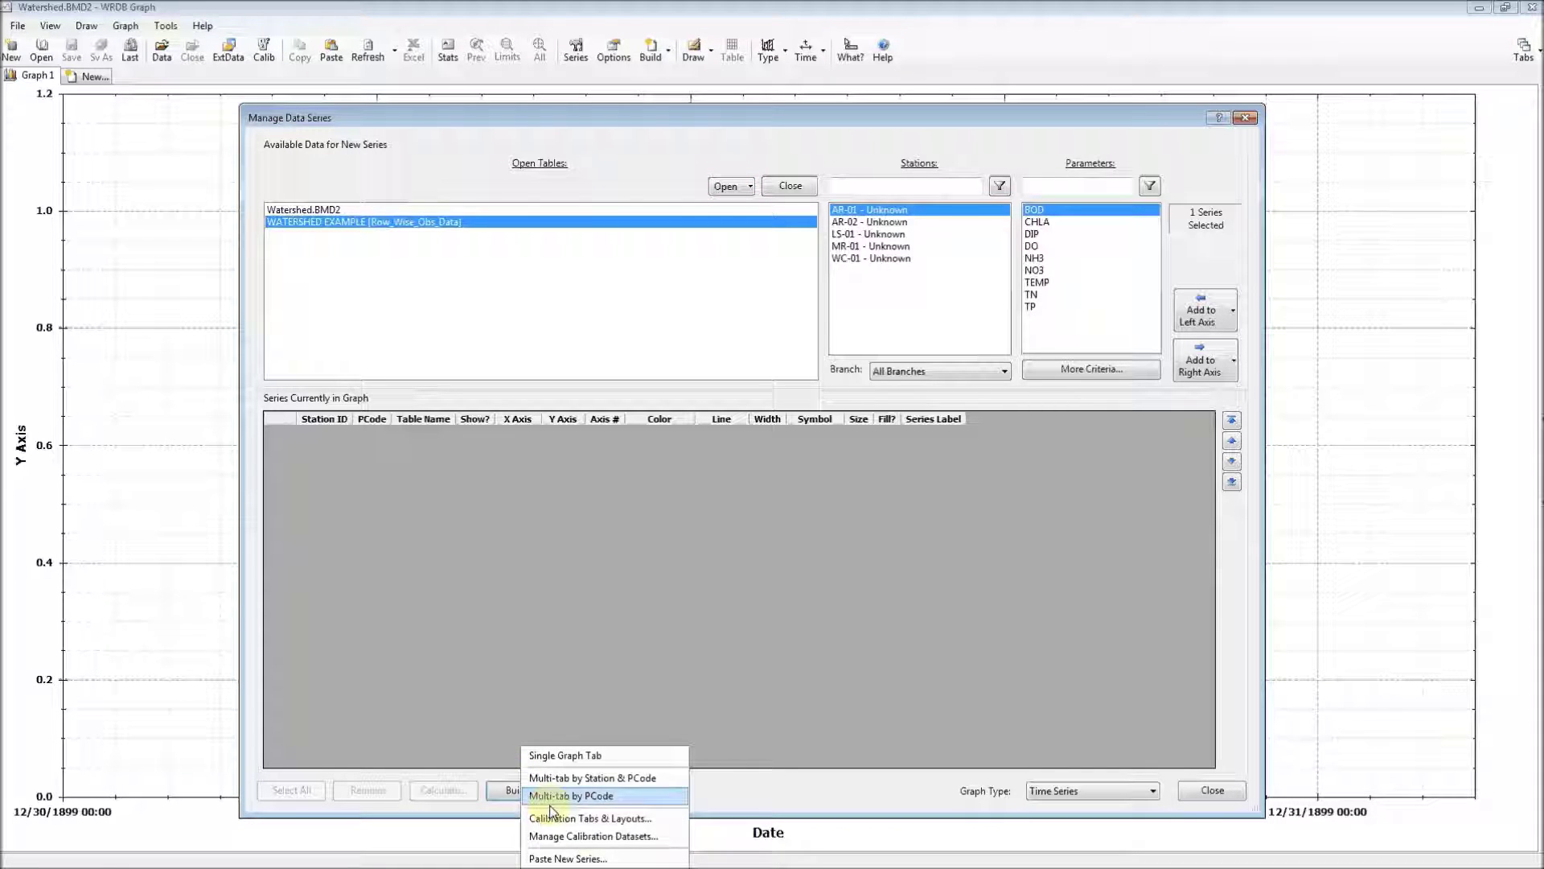
pyautogui.click(592, 837)
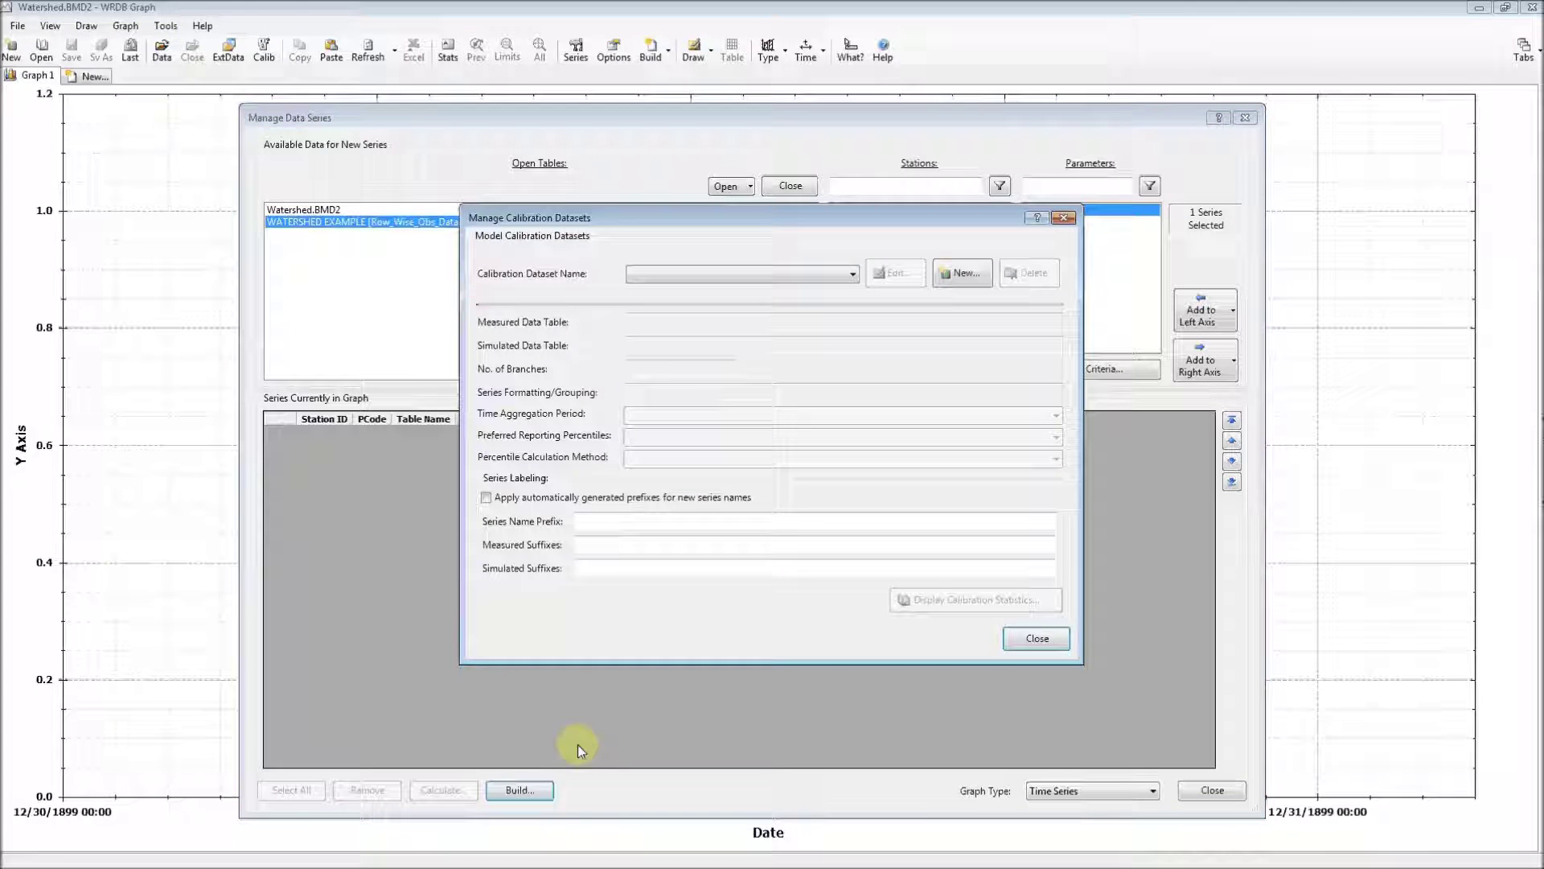
pyautogui.click(949, 276)
pyautogui.write('Calibration')
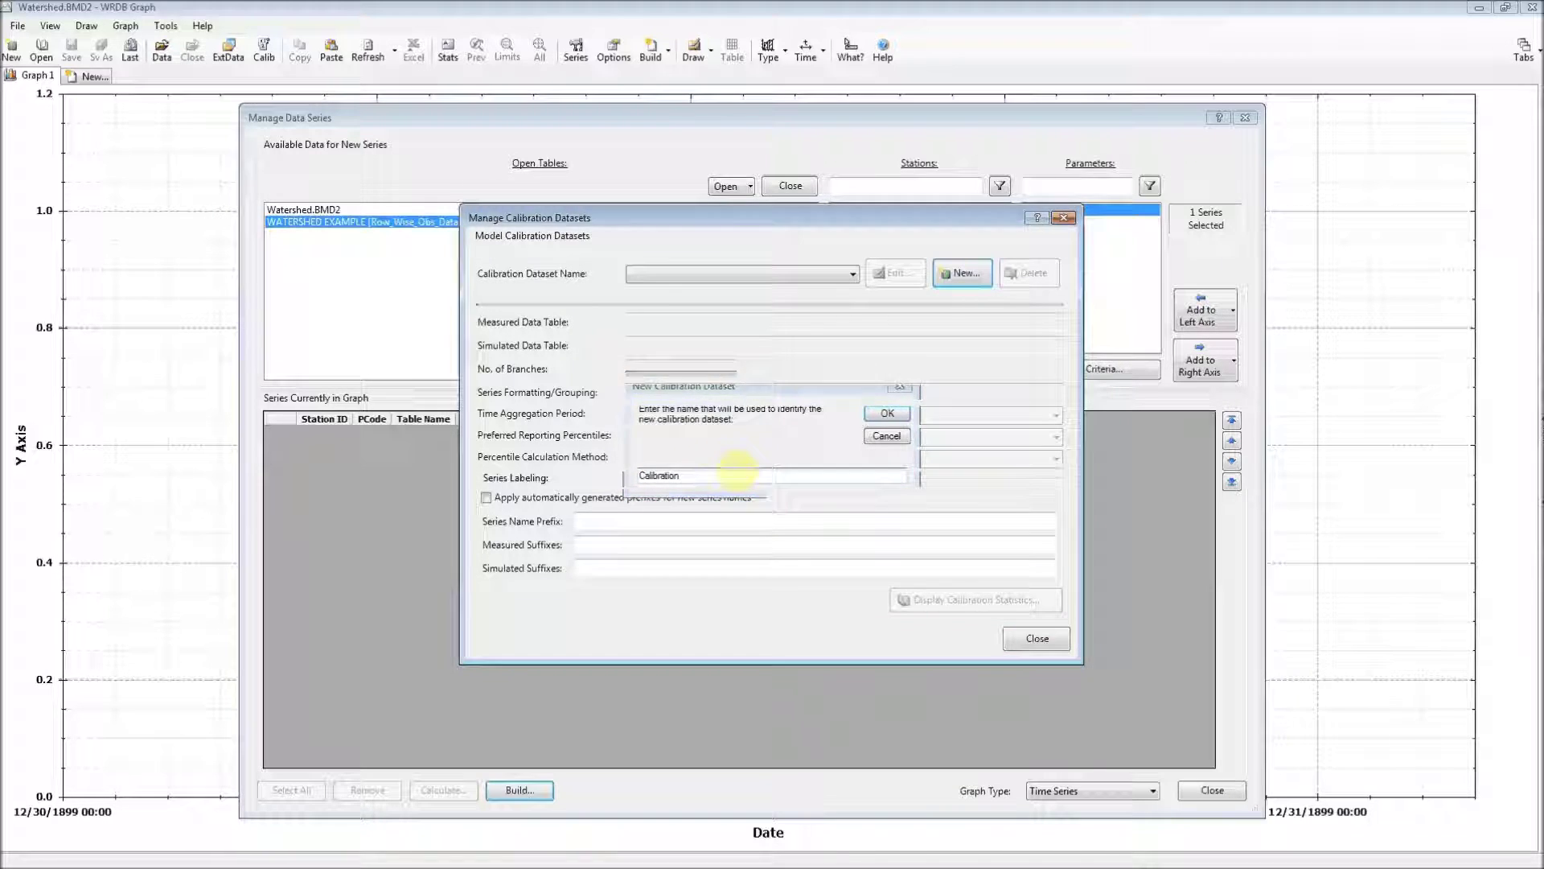
pyautogui.press('Return')
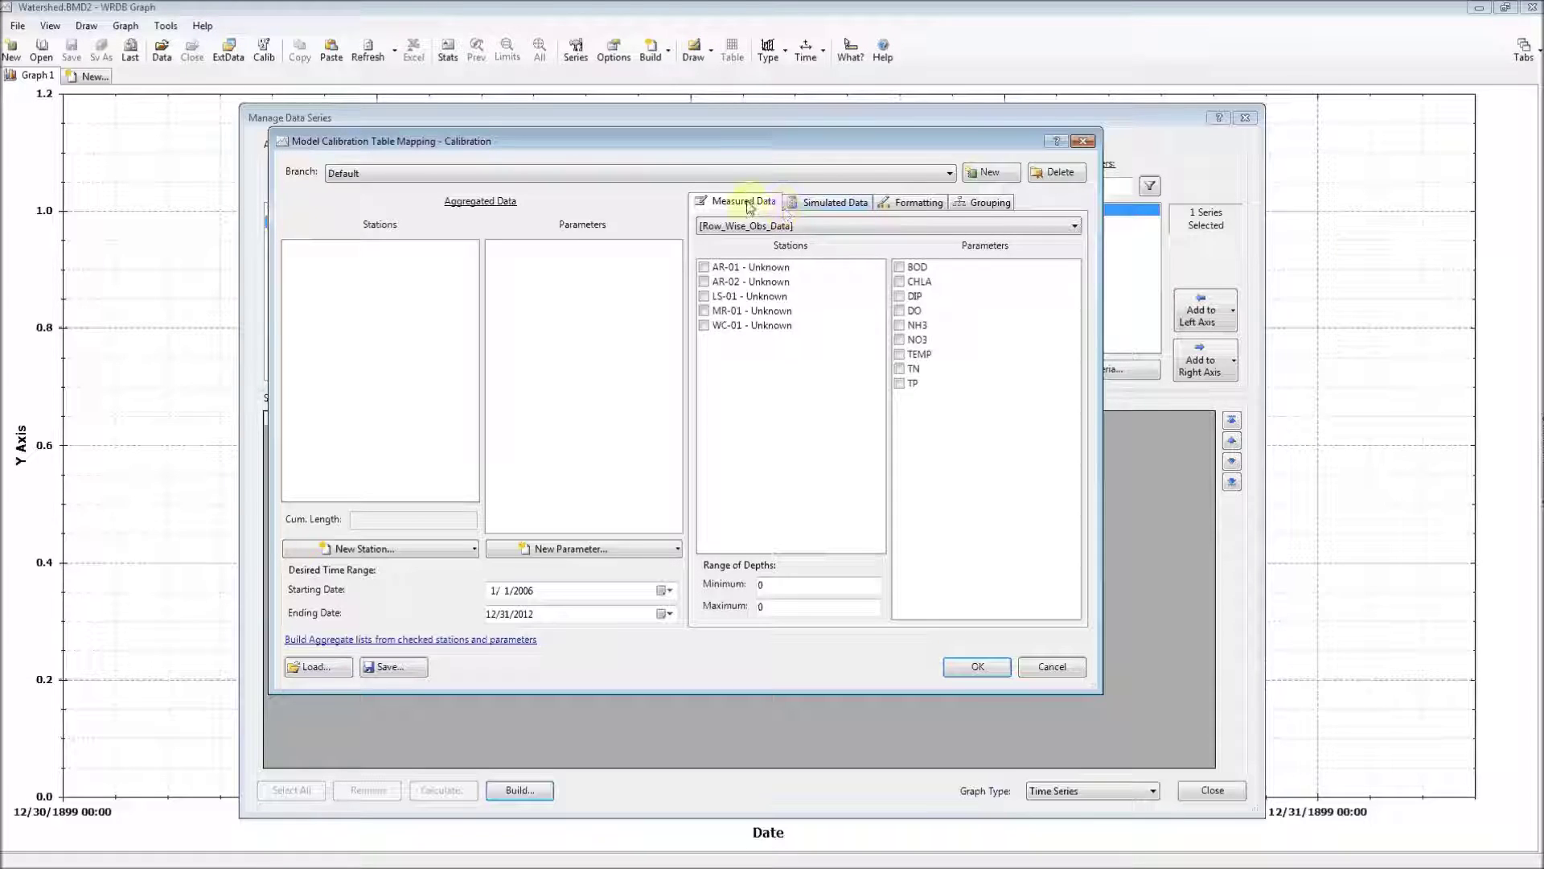
# - Include measured stations AR-01, AR-02, LS-01, MR-01 and WC-01 from the Row_Wise_Obs_Data table
pyautogui.click(704, 267)
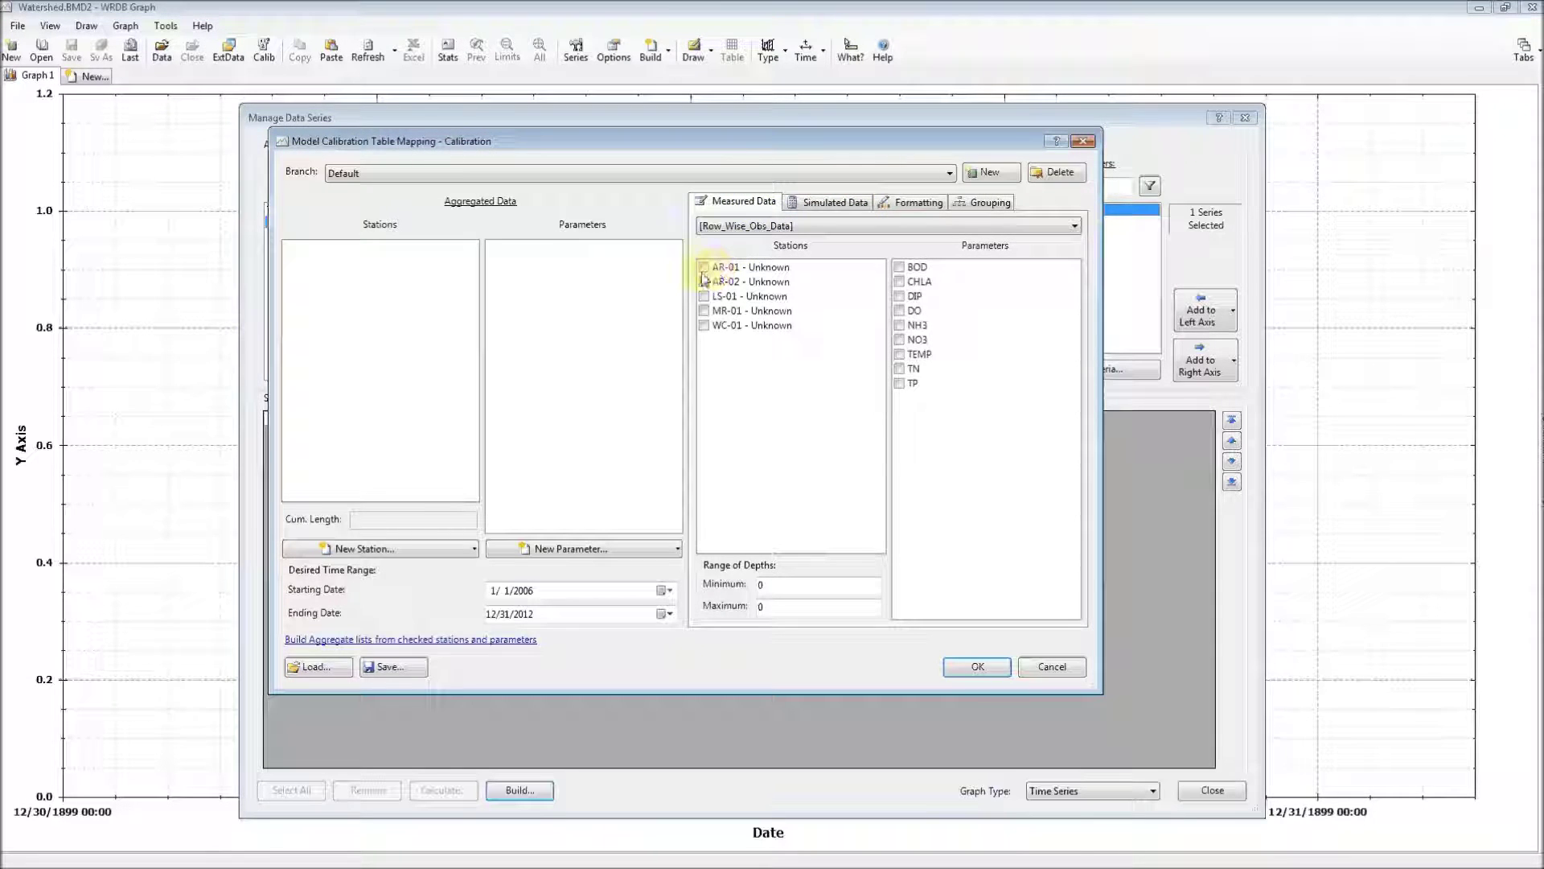
pyautogui.click(704, 281)
pyautogui.click(704, 296)
pyautogui.click(704, 311)
pyautogui.click(704, 325)
# - Include all nine measured parameters from BOD to TP and build the aggregate lists from the checked stations and parameters
pyautogui.click(900, 267)
pyautogui.click(900, 282)
pyautogui.click(899, 296)
pyautogui.click(899, 311)
pyautogui.click(899, 325)
pyautogui.click(900, 339)
pyautogui.click(899, 354)
pyautogui.click(899, 369)
pyautogui.click(900, 383)
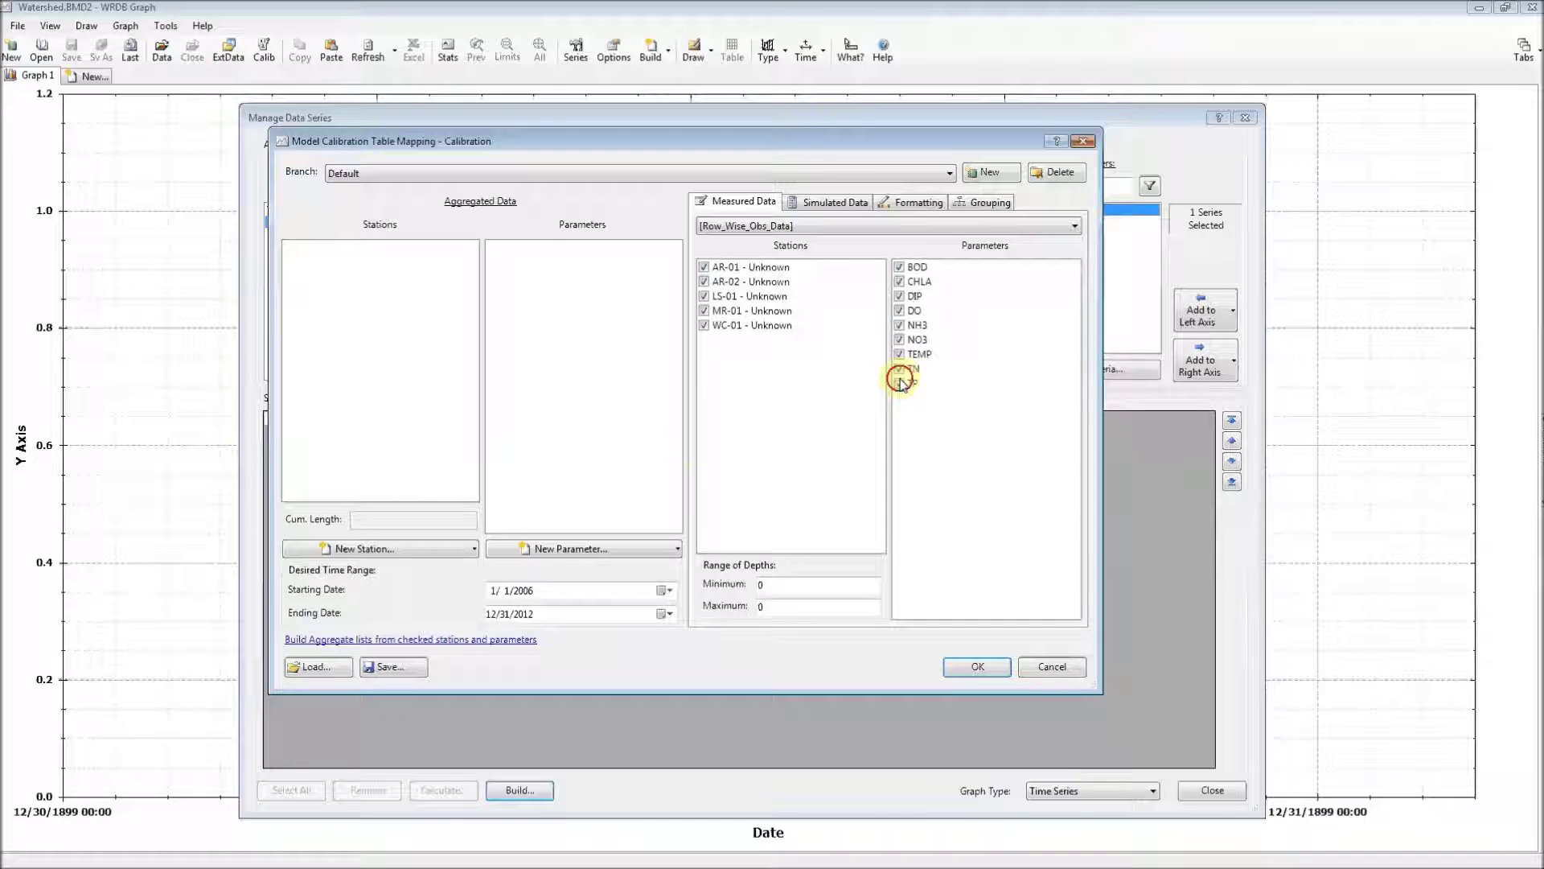
pyautogui.click(447, 640)
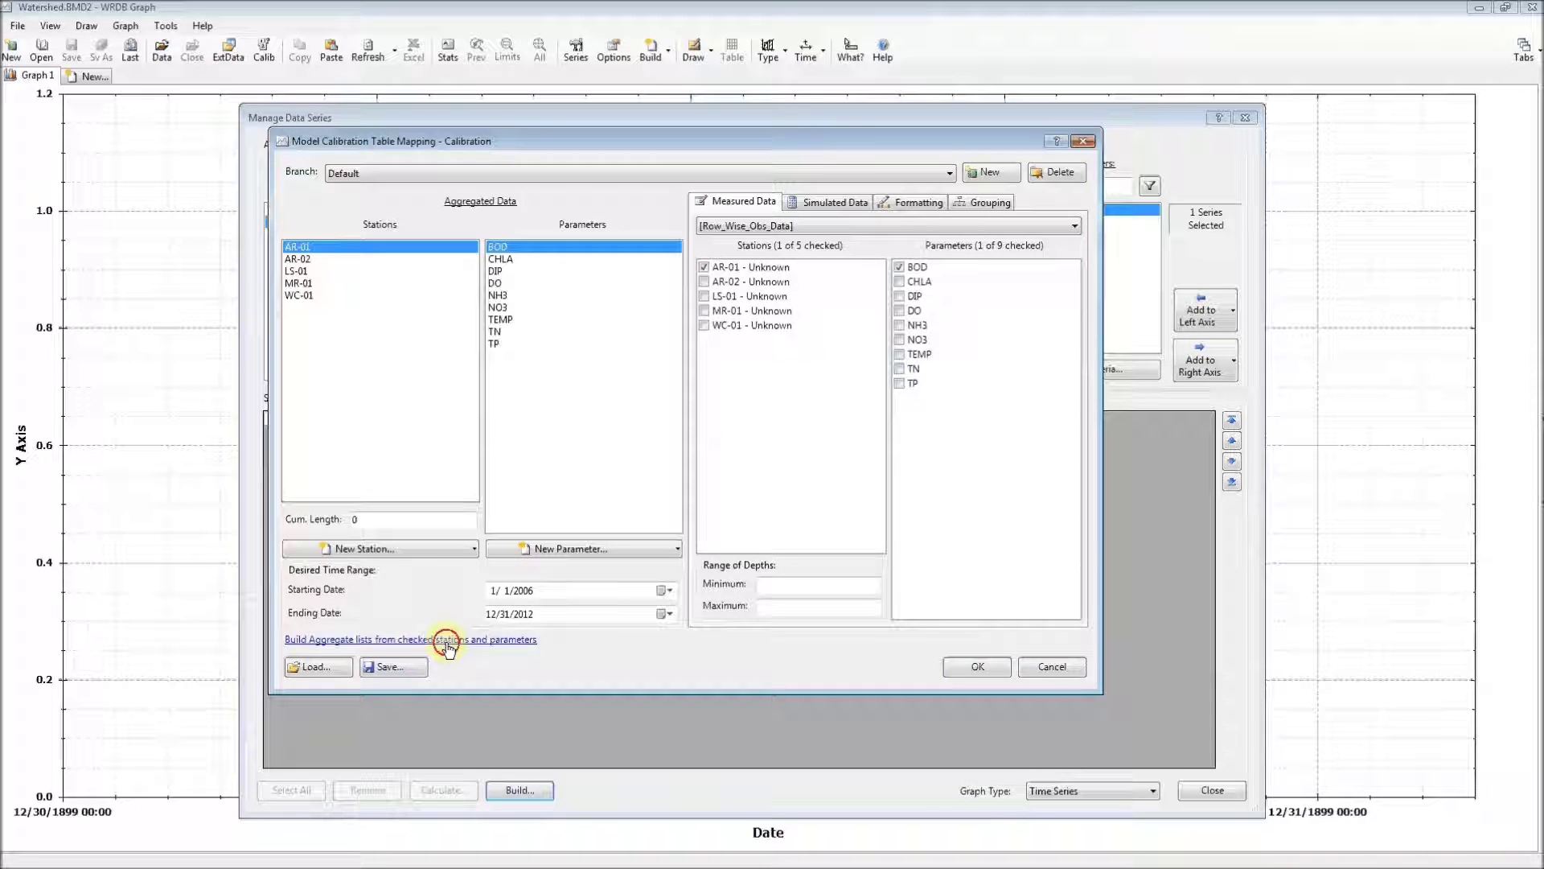
pyautogui.rightClick(323, 247)
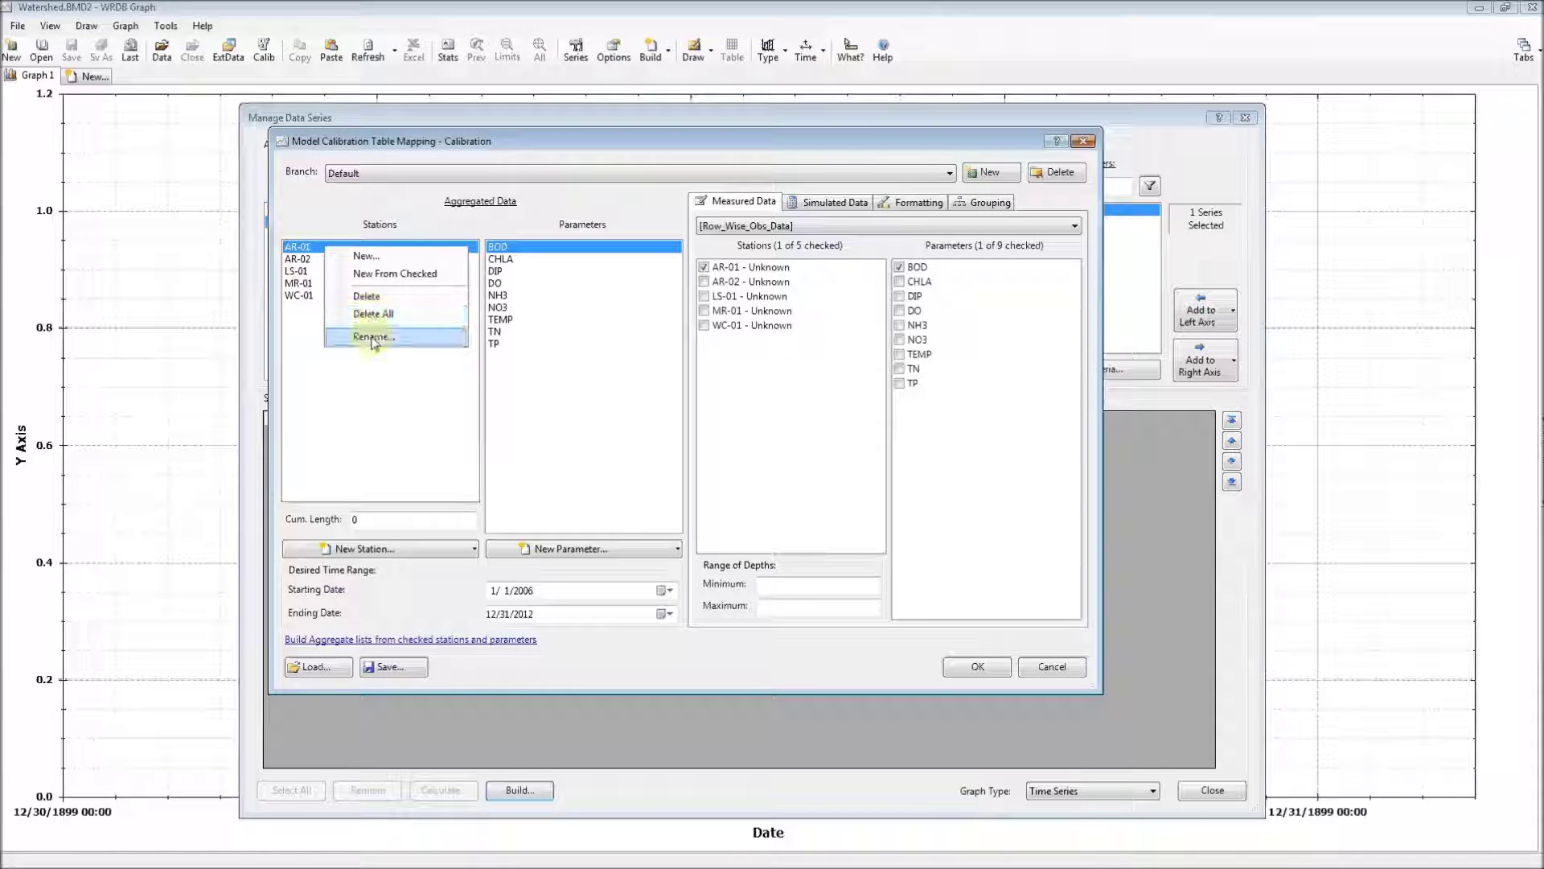
pyautogui.click(324, 390)
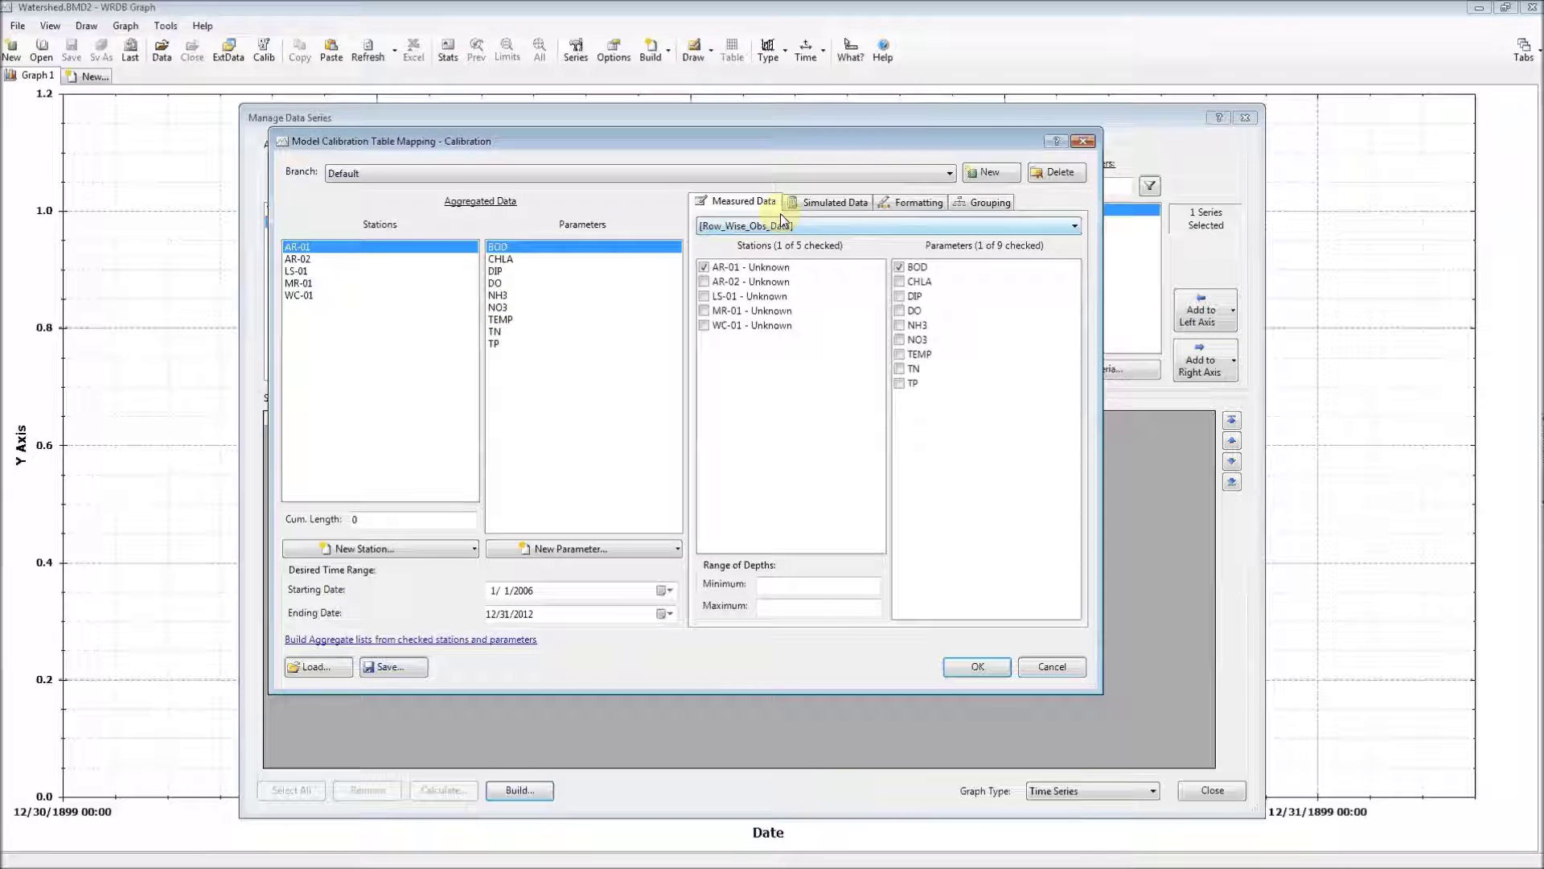
# - Map AR-01 to simulated station AR-01 - Nd=12 in Watershed.BMD2, BOD to Total CBOD and CHLA to Total Phytoplankton Chlorophyll a
pyautogui.click(853, 205)
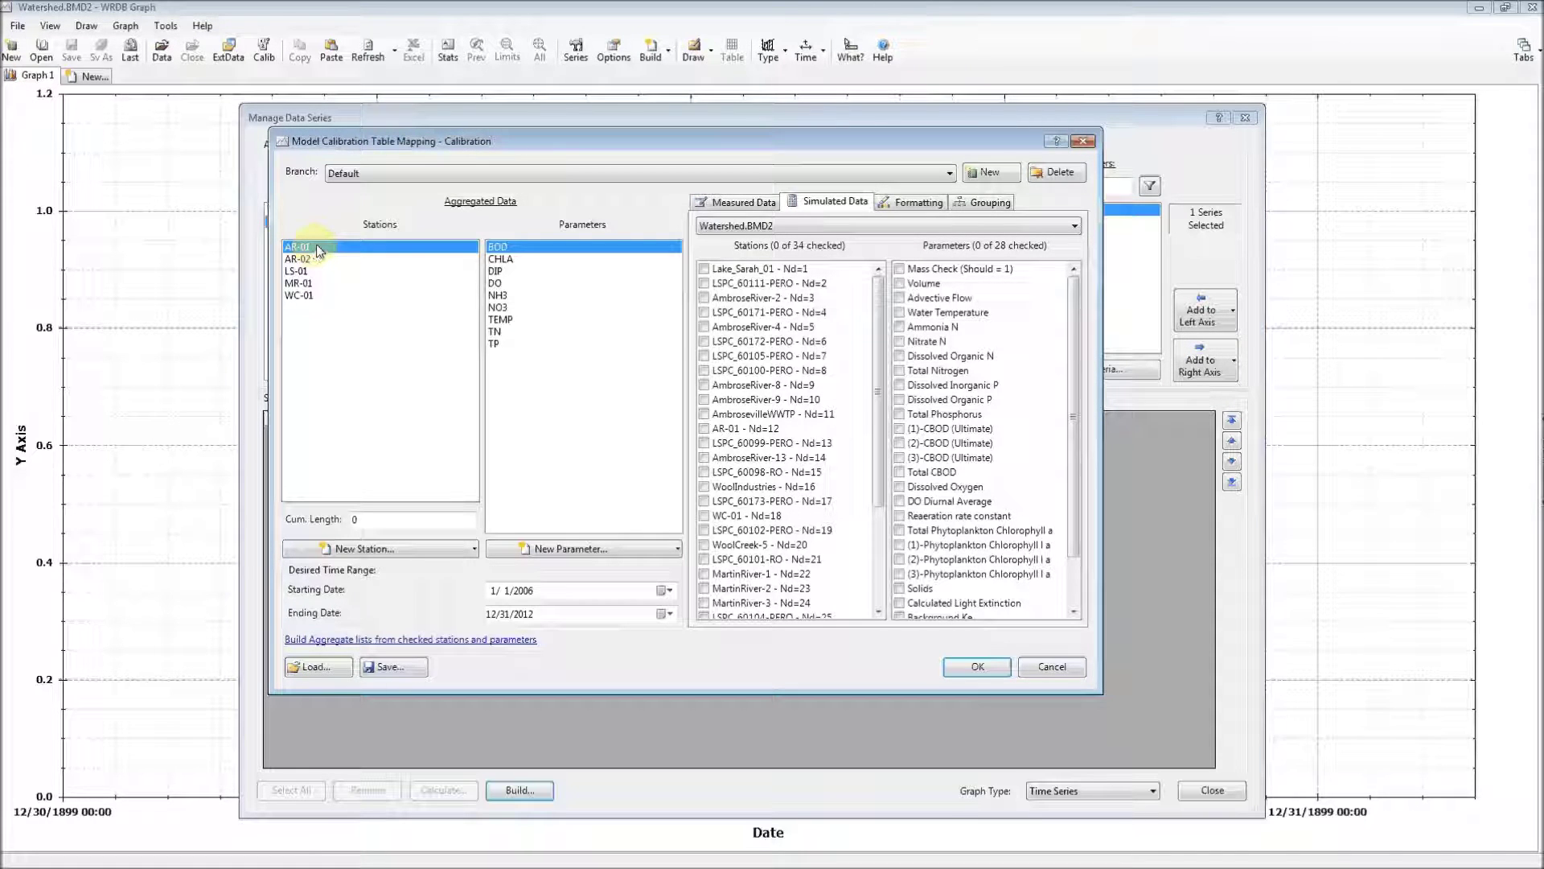
pyautogui.click(705, 430)
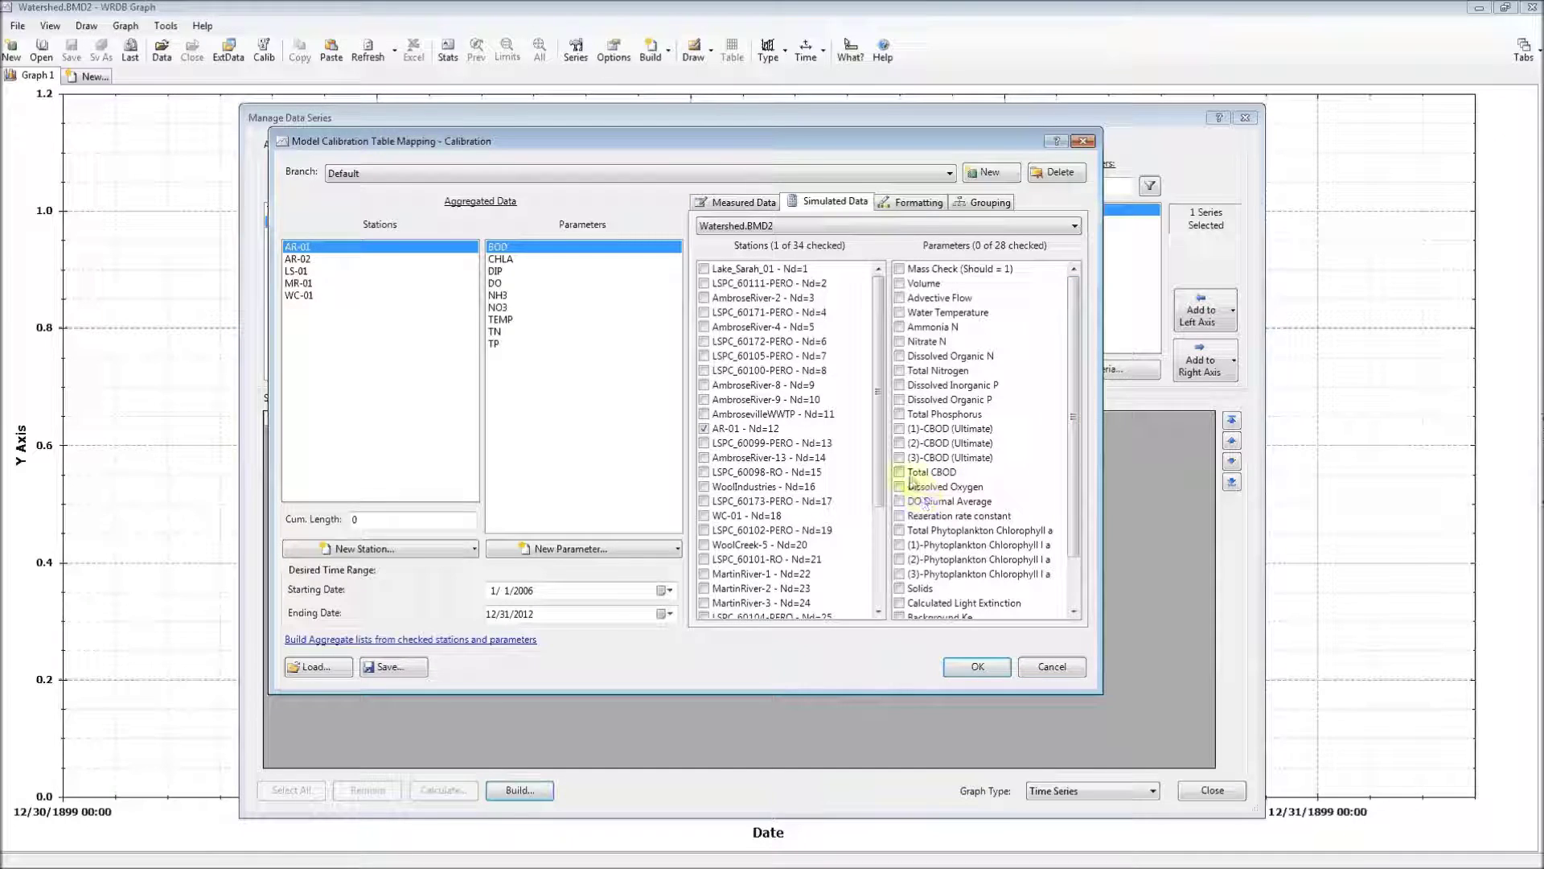
pyautogui.click(501, 259)
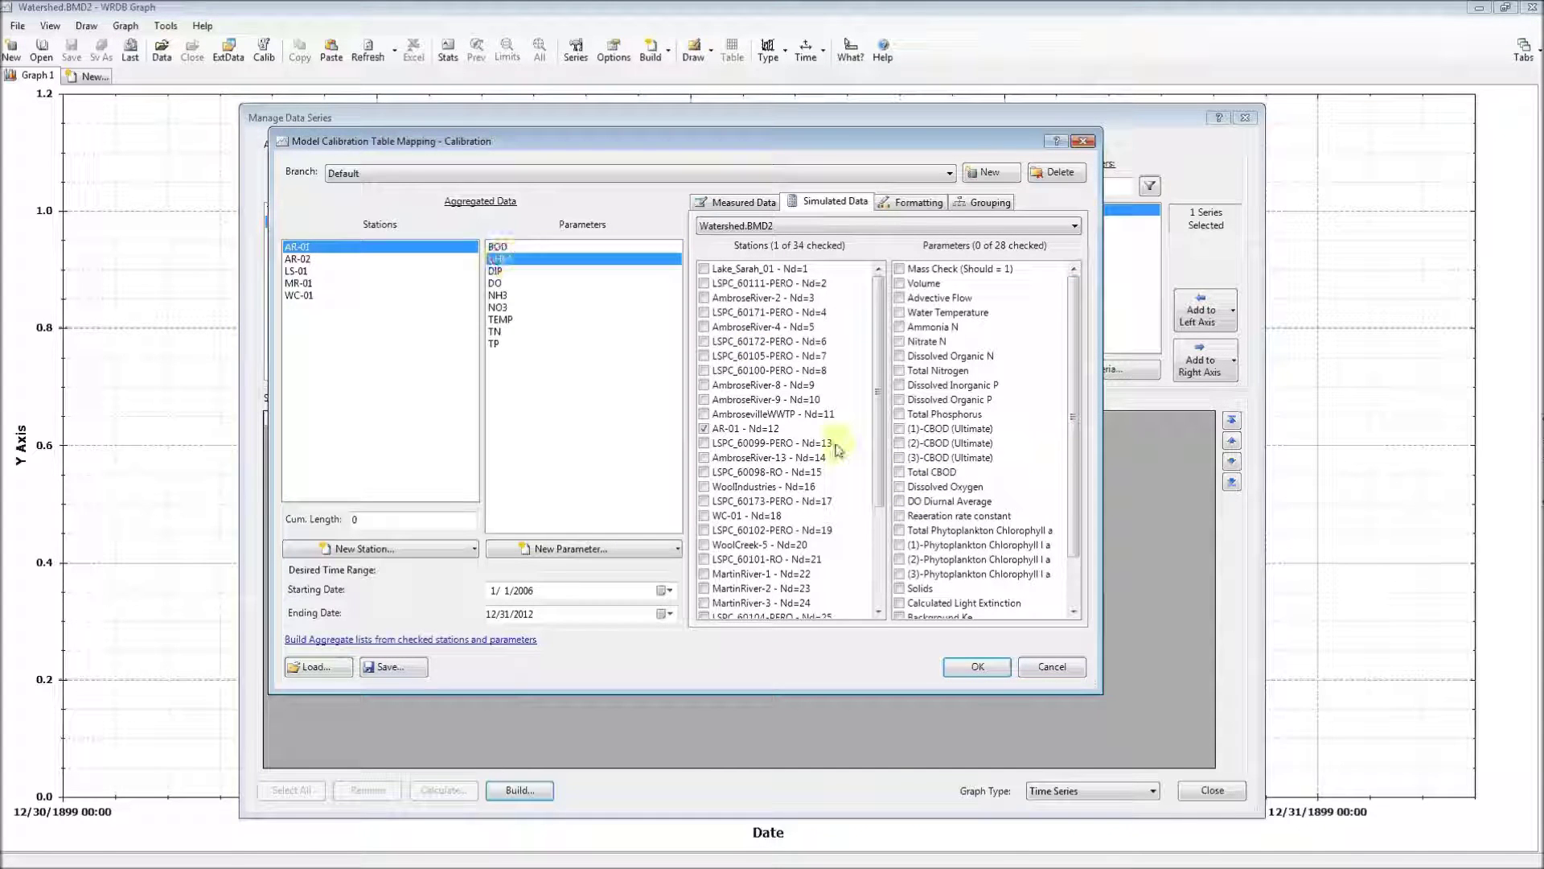
pyautogui.click(899, 530)
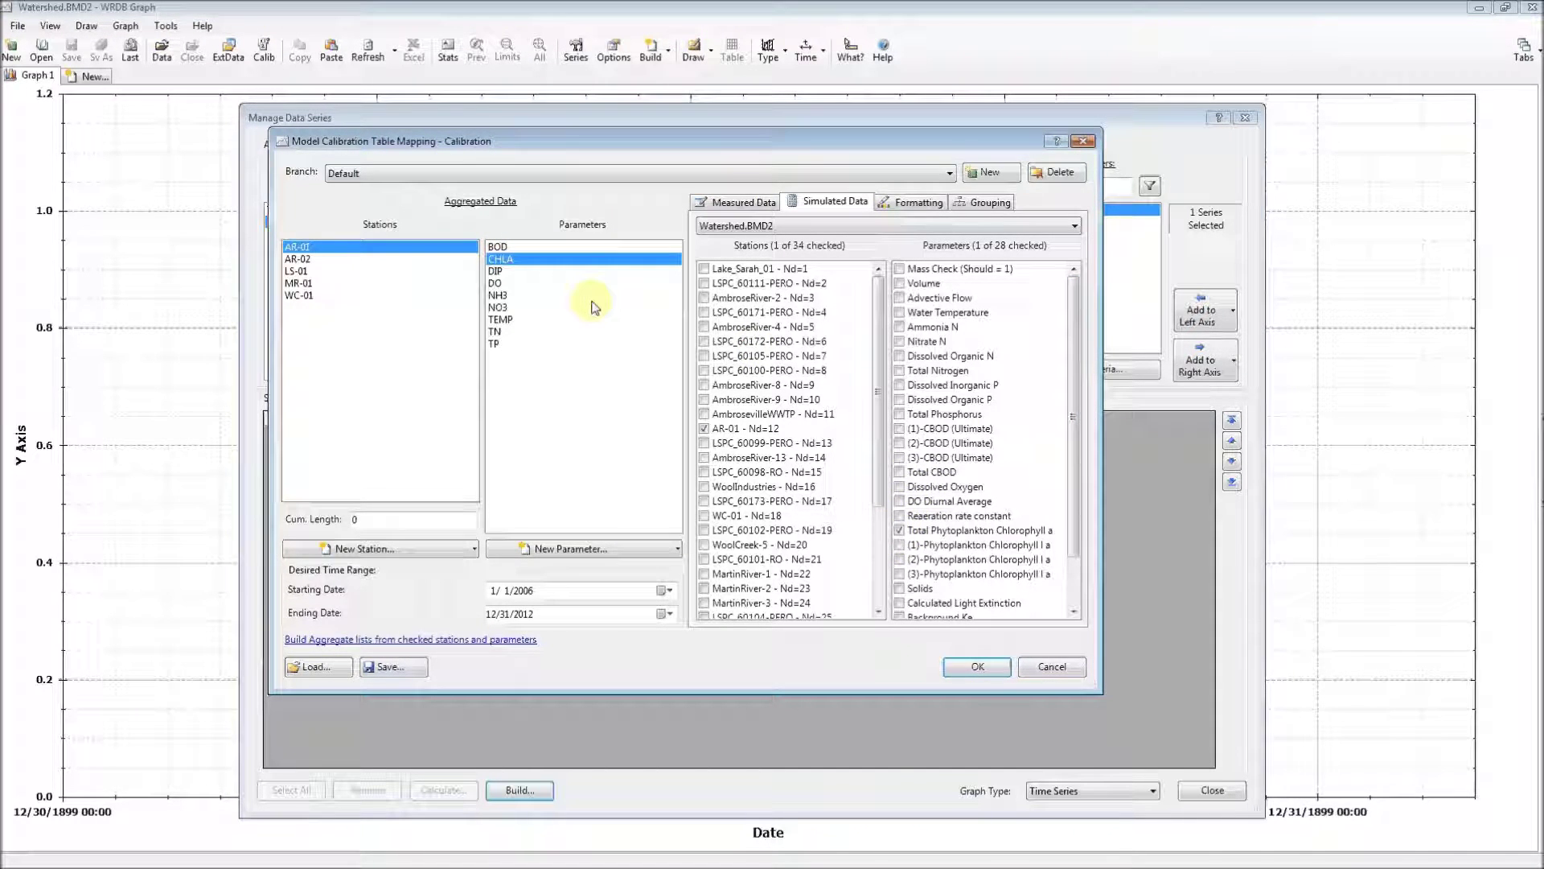
# - Map DIP to simulated Dissolved Inorganic P, DO to Dissolved Oxygen and NH3 to Ammonia N
pyautogui.click(543, 271)
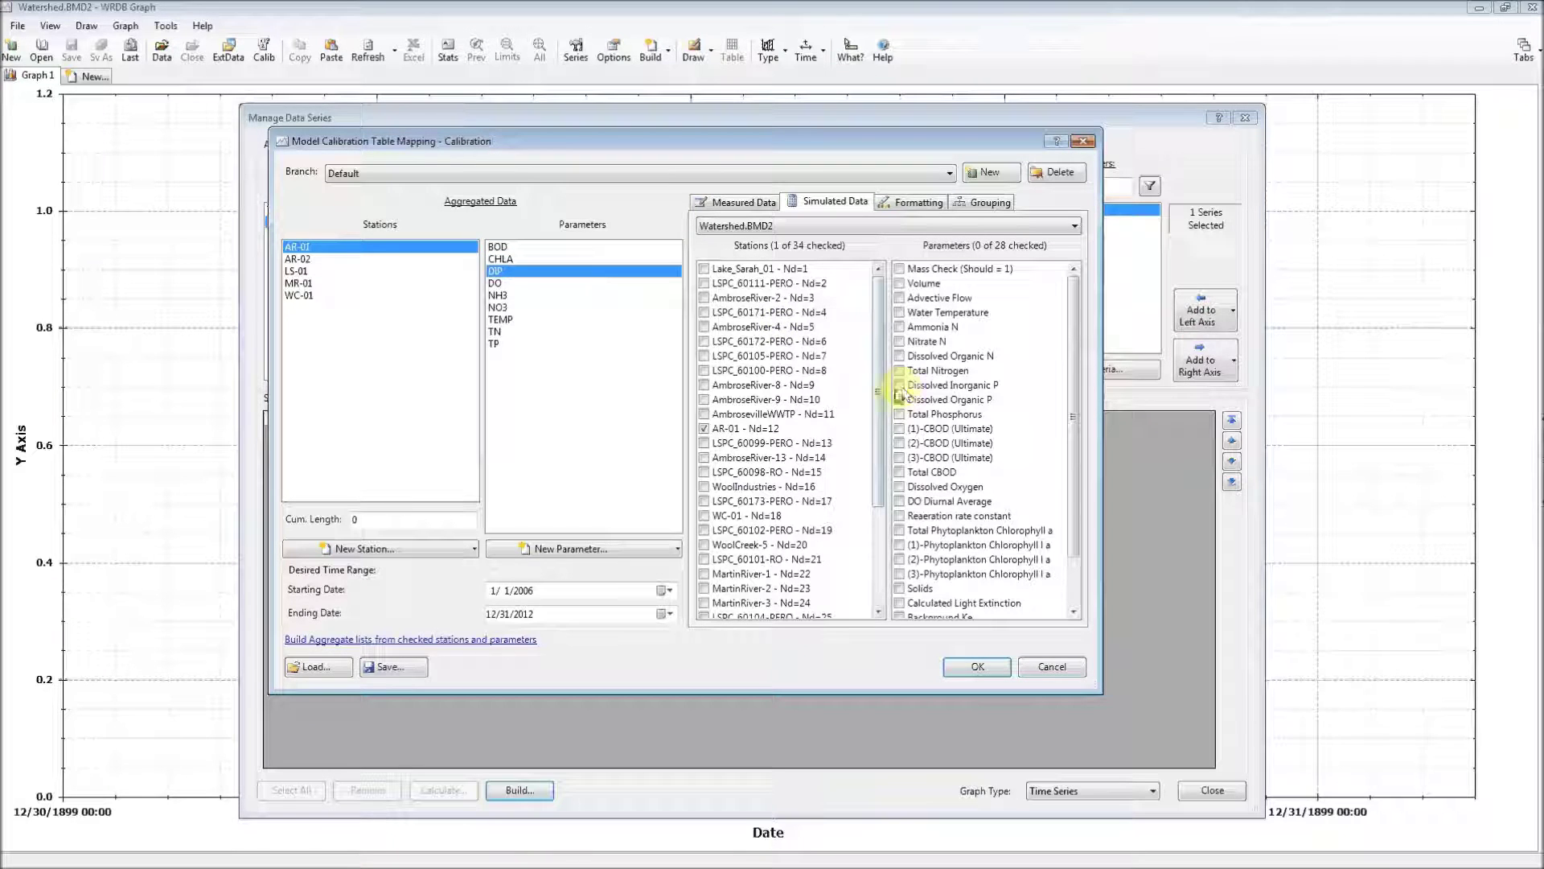
pyautogui.click(899, 388)
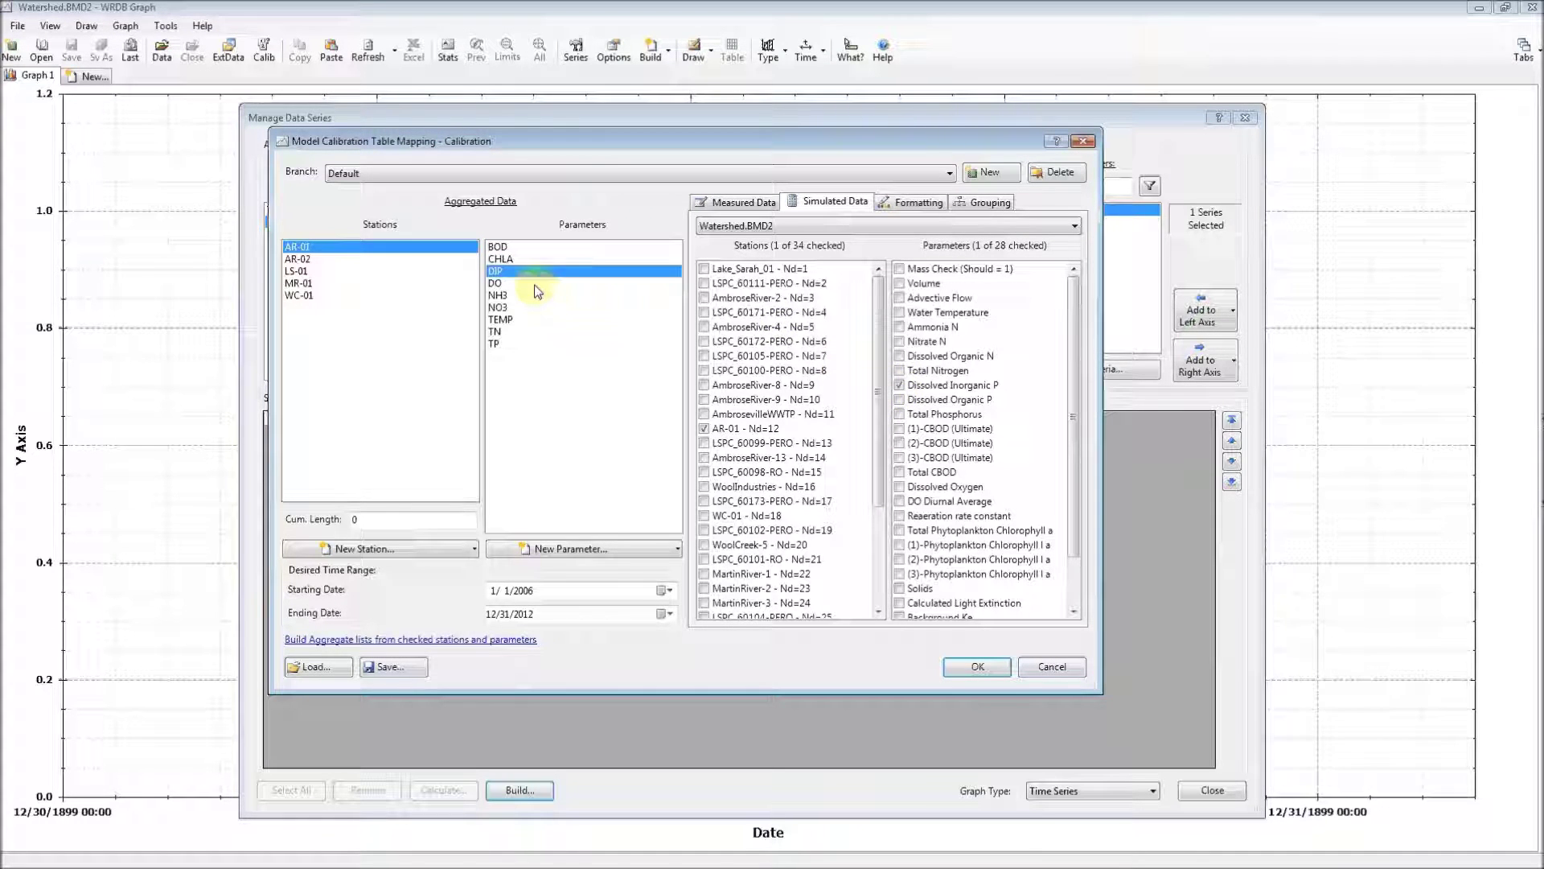
pyautogui.click(536, 285)
pyautogui.click(900, 487)
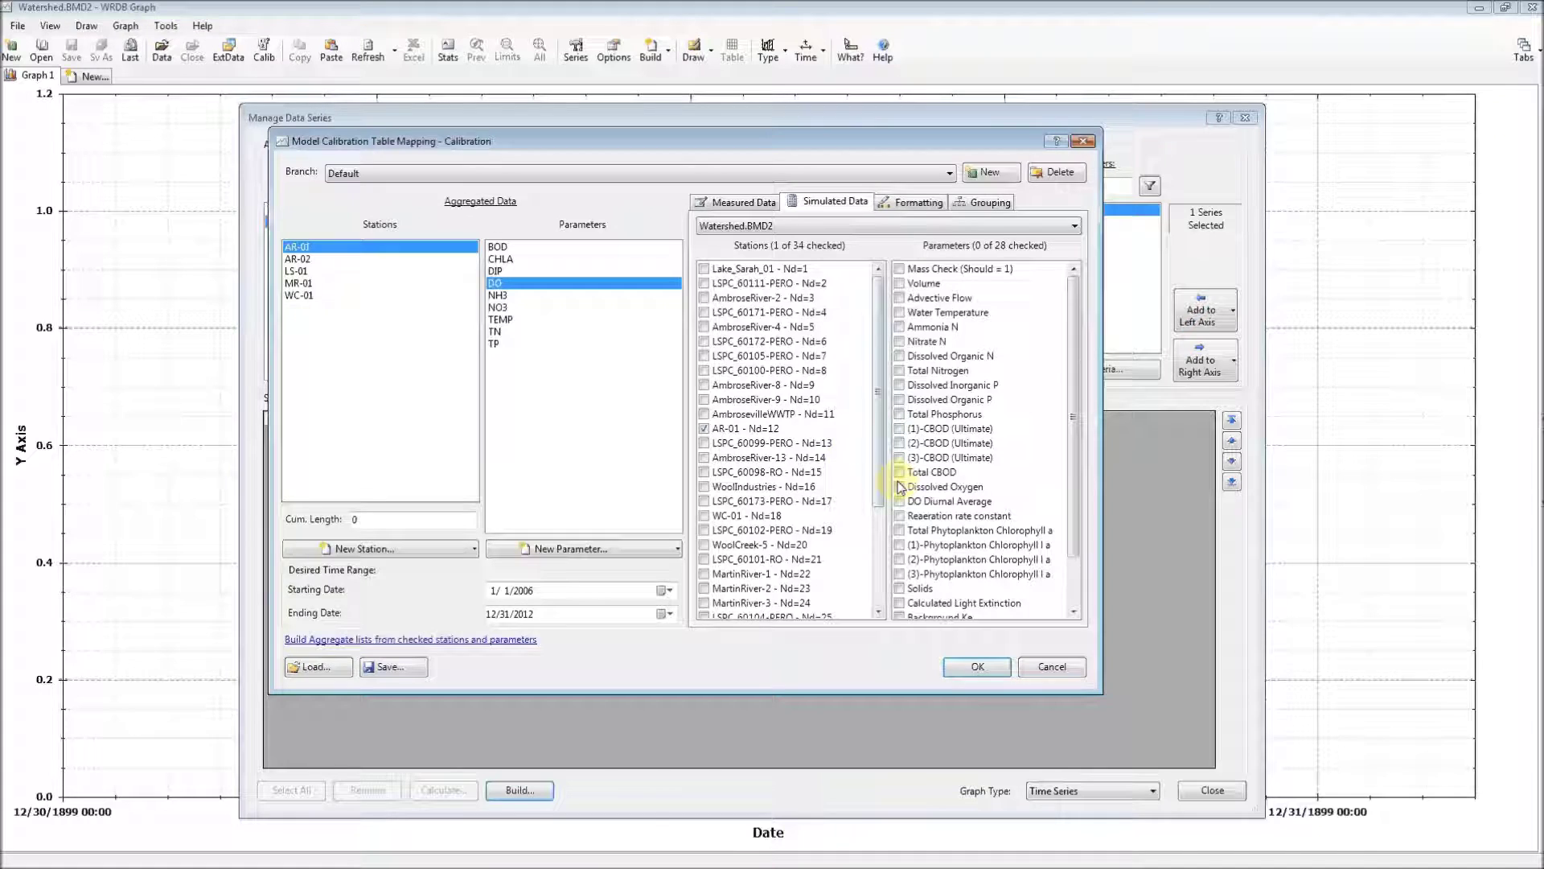
pyautogui.click(536, 295)
pyautogui.click(969, 487)
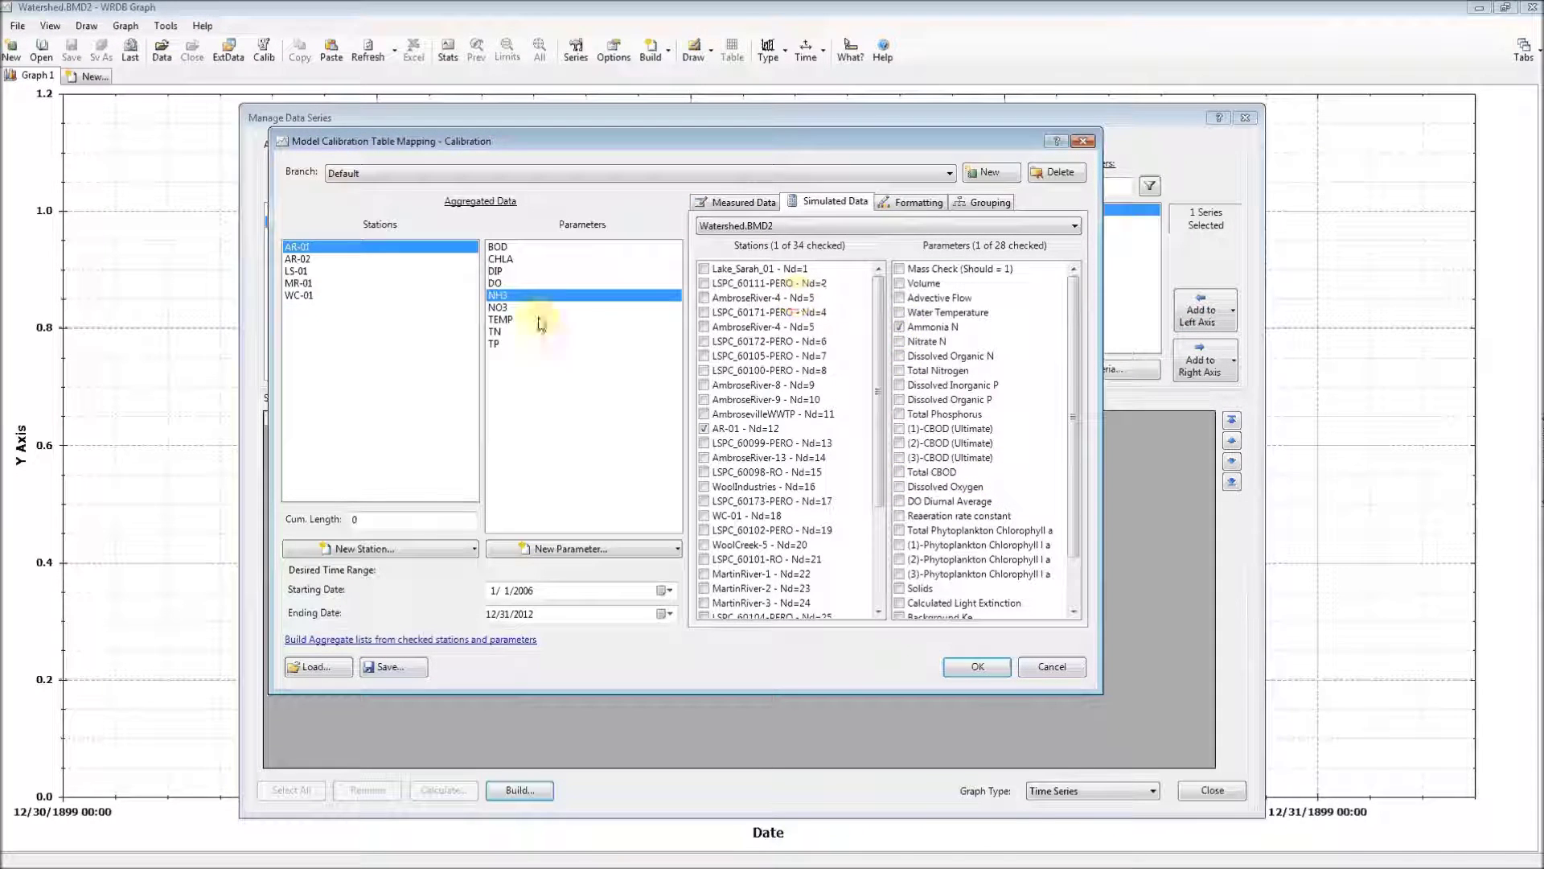
# - Map NO3 to simulated Nitrate N, TEMP to Water Temperature, and both TN and TP to Total Nitrogen
pyautogui.click(535, 308)
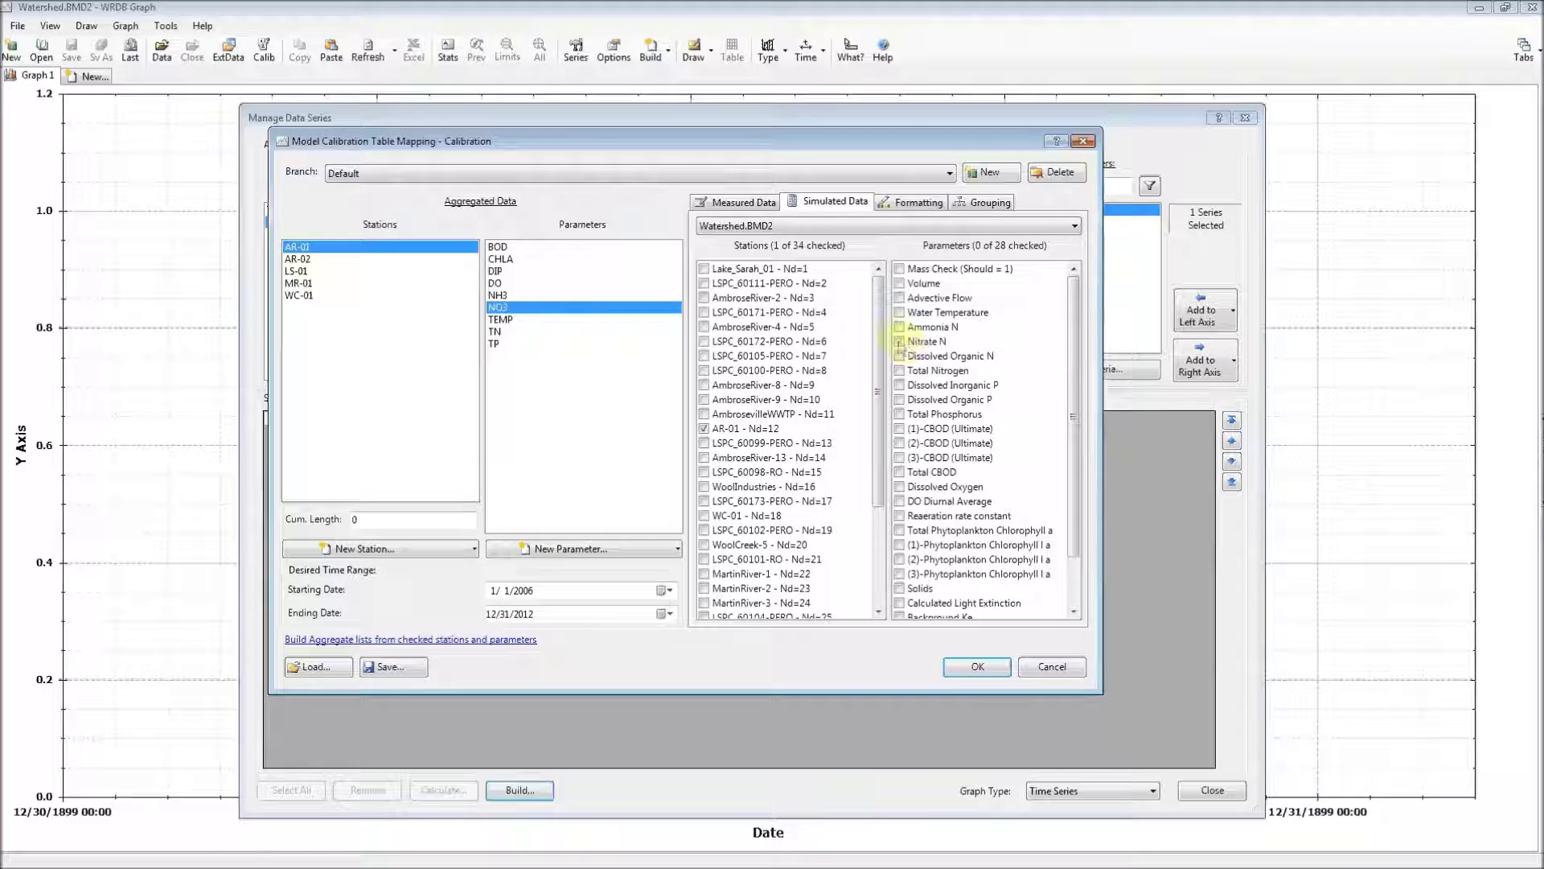
pyautogui.click(500, 320)
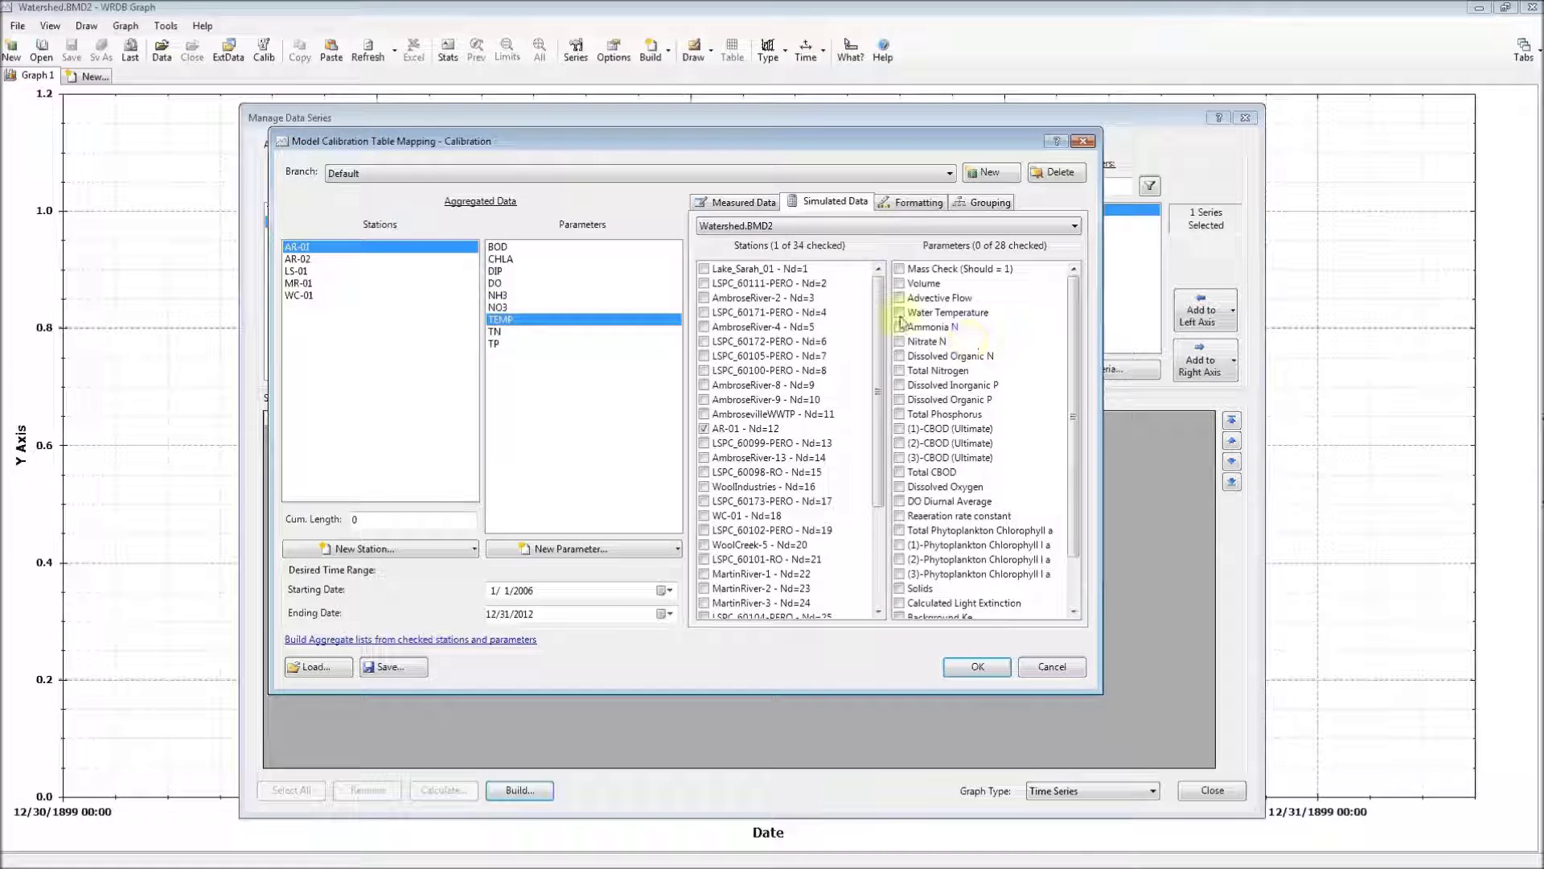
pyautogui.click(516, 333)
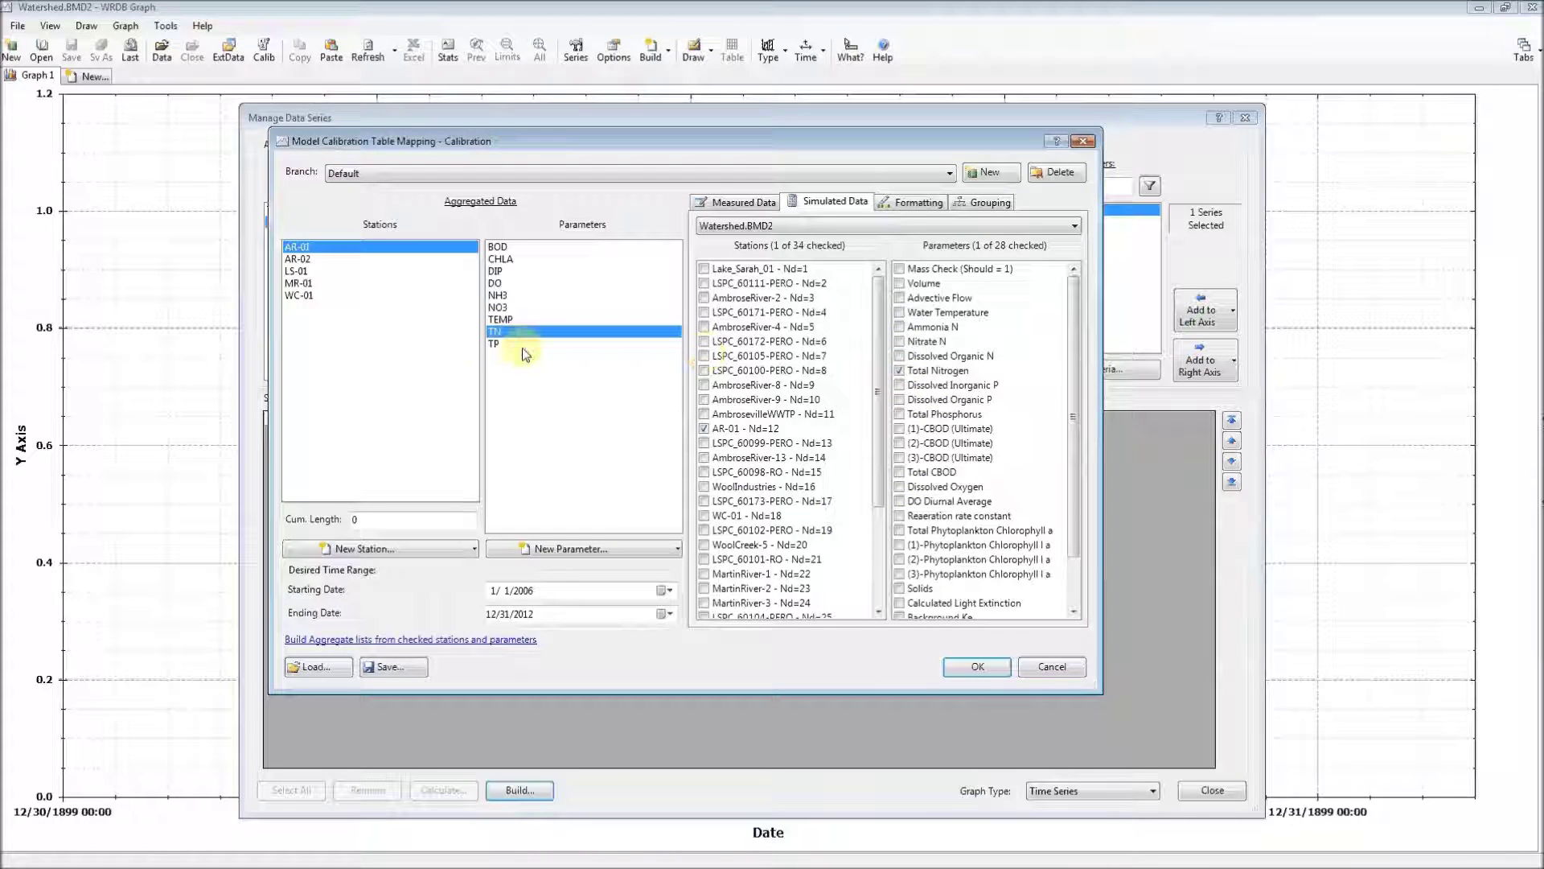
pyautogui.click(523, 345)
pyautogui.click(901, 373)
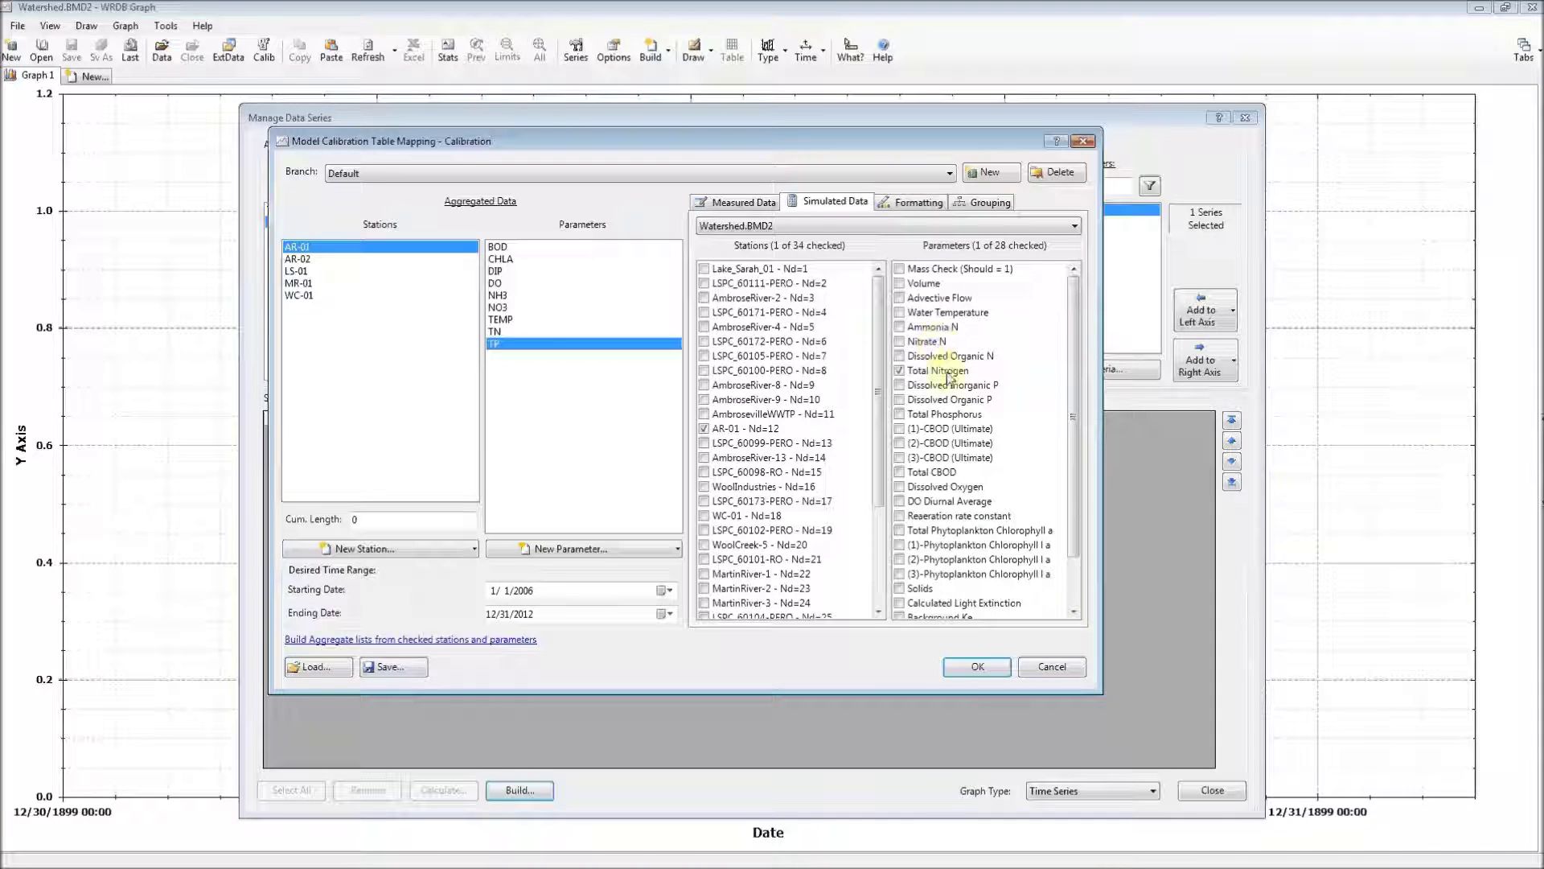
pyautogui.click(498, 248)
# - Map aggregated station AR-02 to simulated station LSPC_60171-PERO - Nd=4 and LS-01 to Lake_Sarah_01 - Nd=1
pyautogui.click(310, 259)
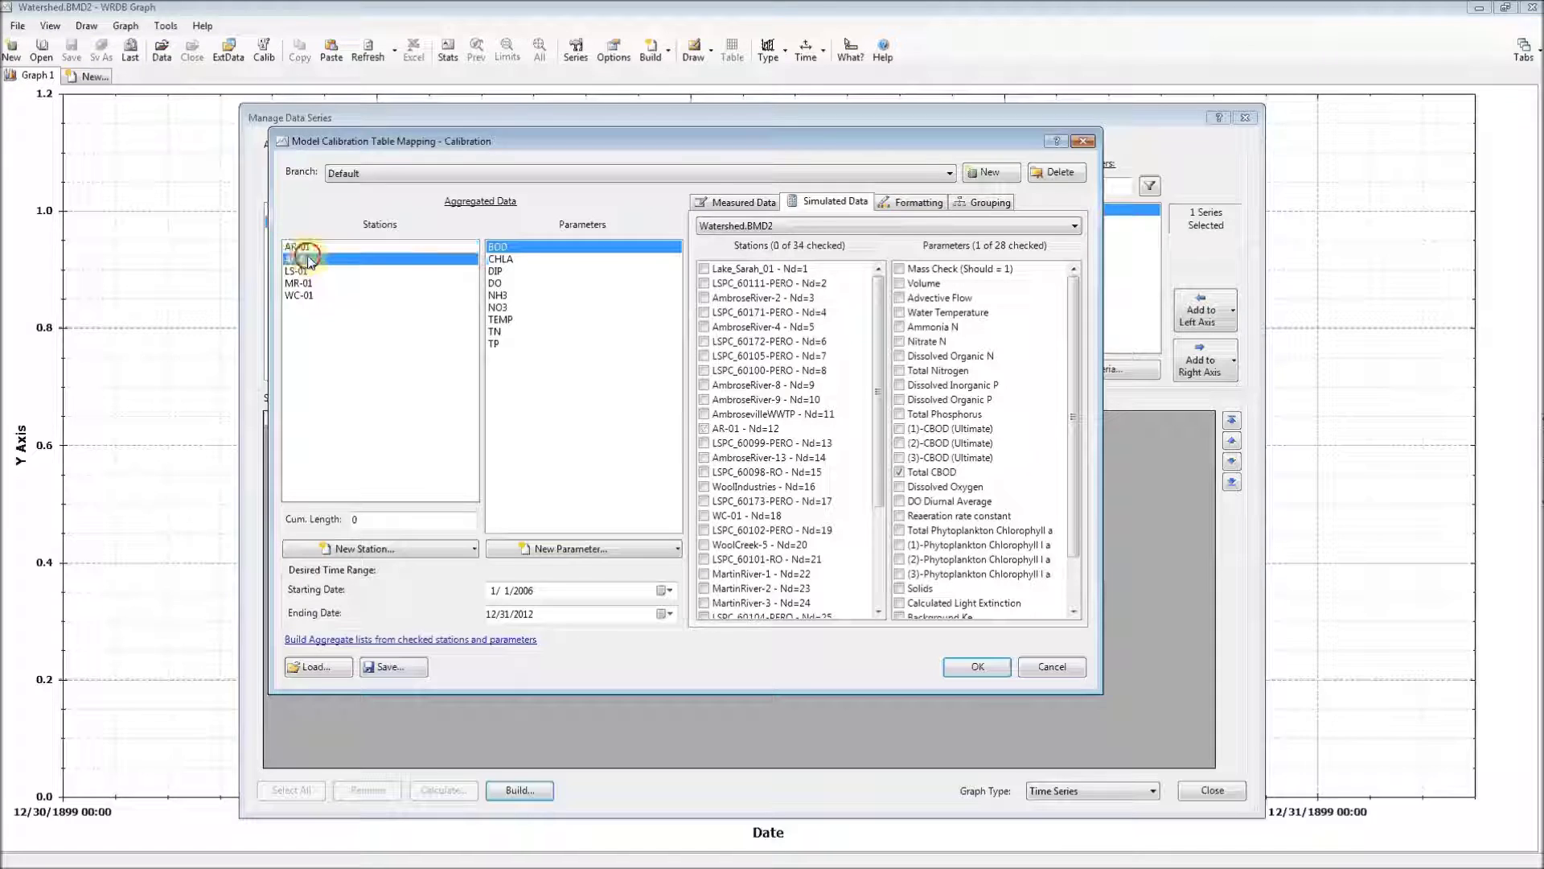
pyautogui.click(703, 314)
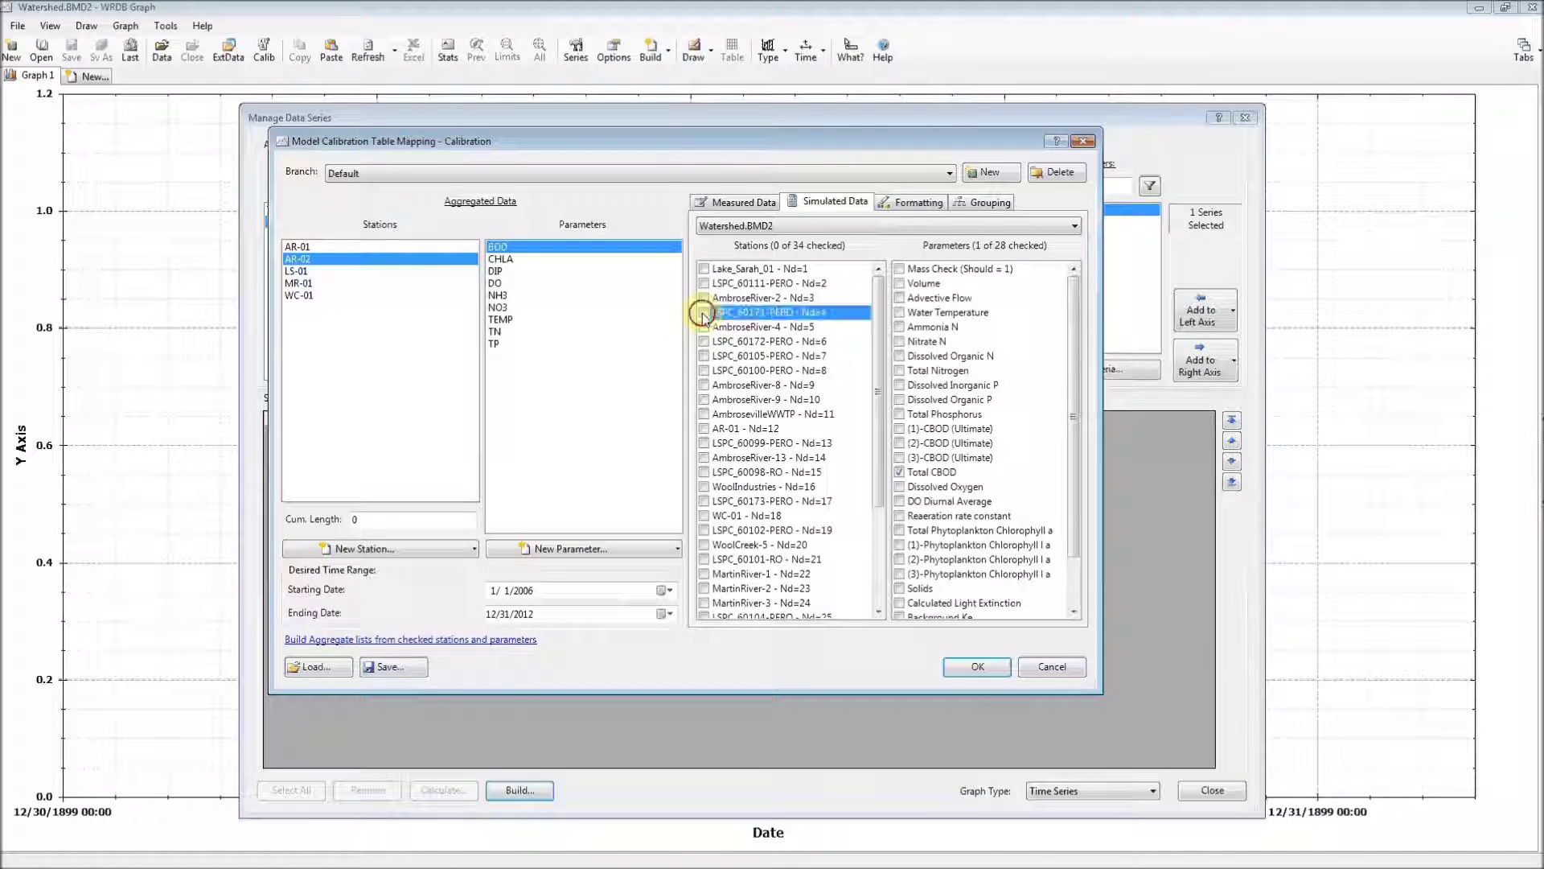
pyautogui.click(344, 271)
pyautogui.click(704, 269)
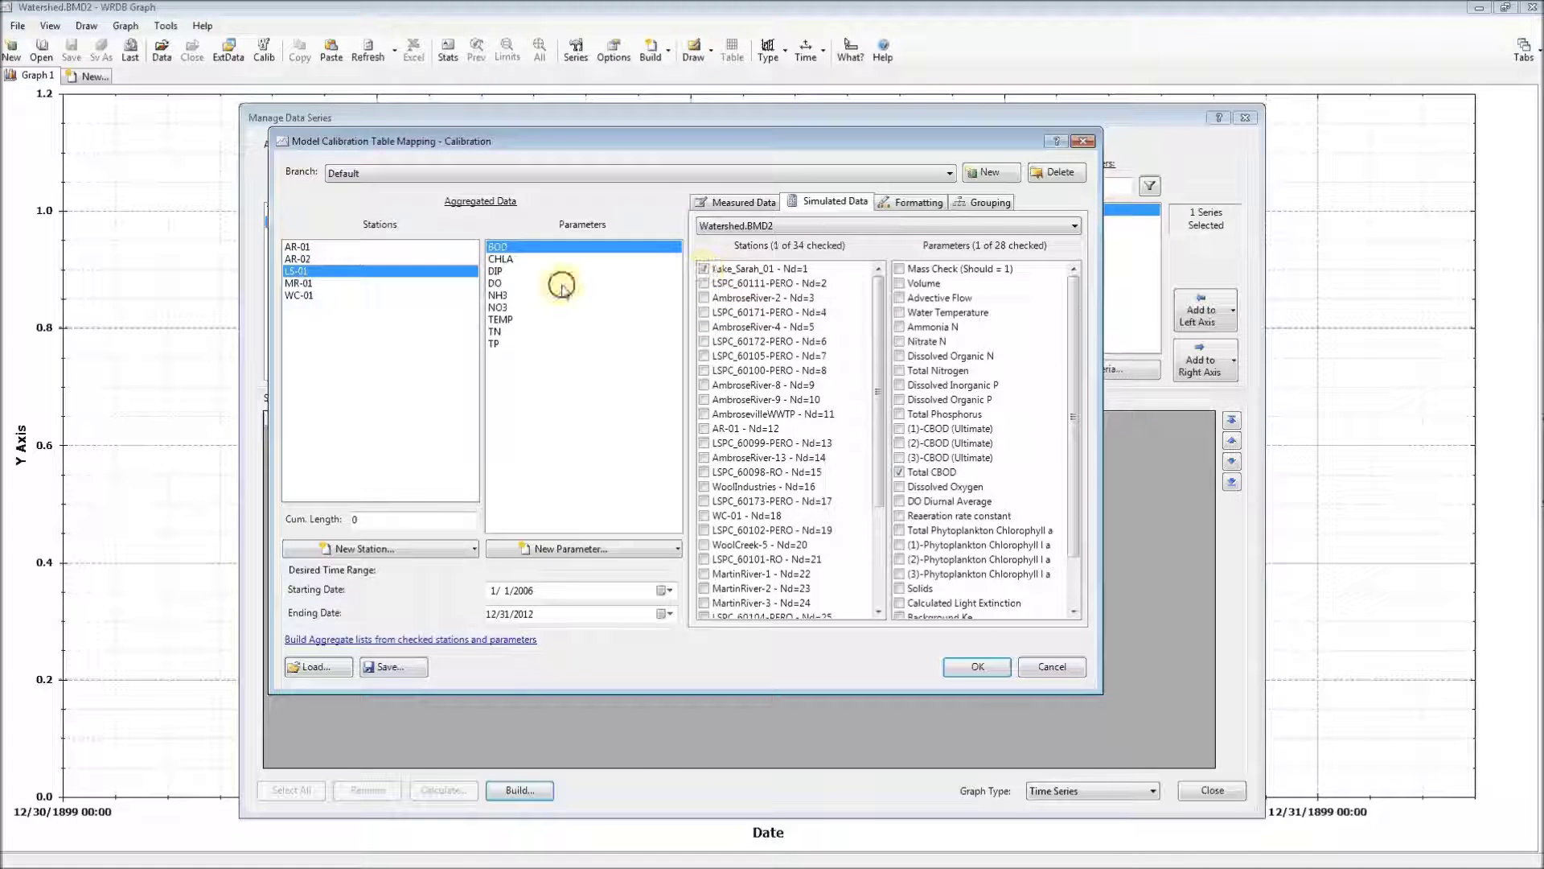
# - Map aggregated station MR-01 to simulated station MR-01 - Nd=27 and WC-01 to WC-01 - Nd=18
pyautogui.click(299, 283)
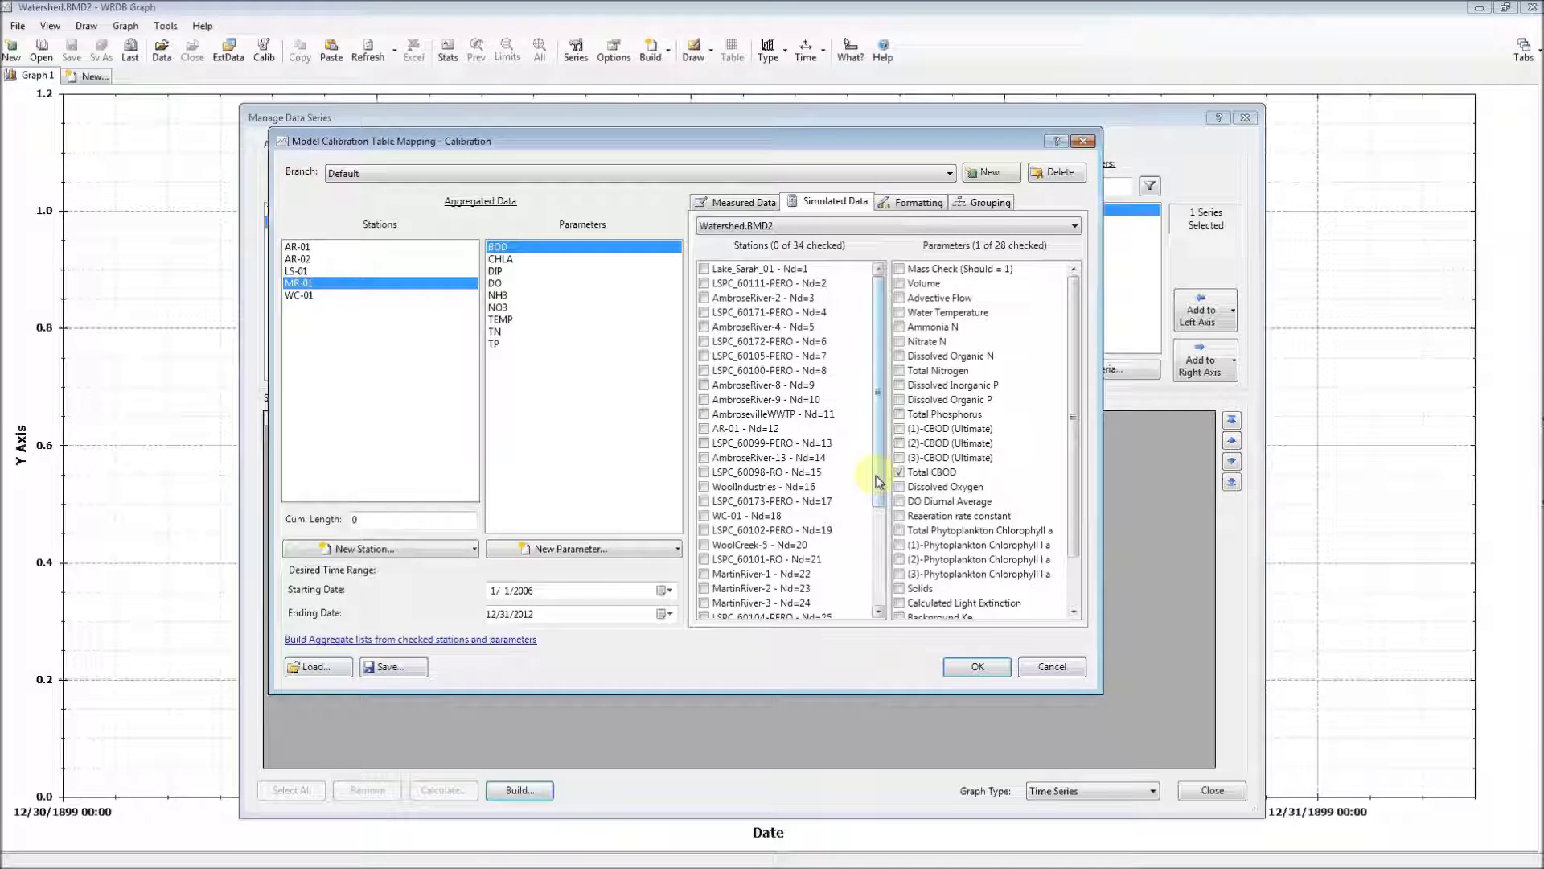
pyautogui.scroll(-1, 873, 491)
pyautogui.scroll(-1, 868, 505)
pyautogui.click(705, 588)
pyautogui.click(322, 296)
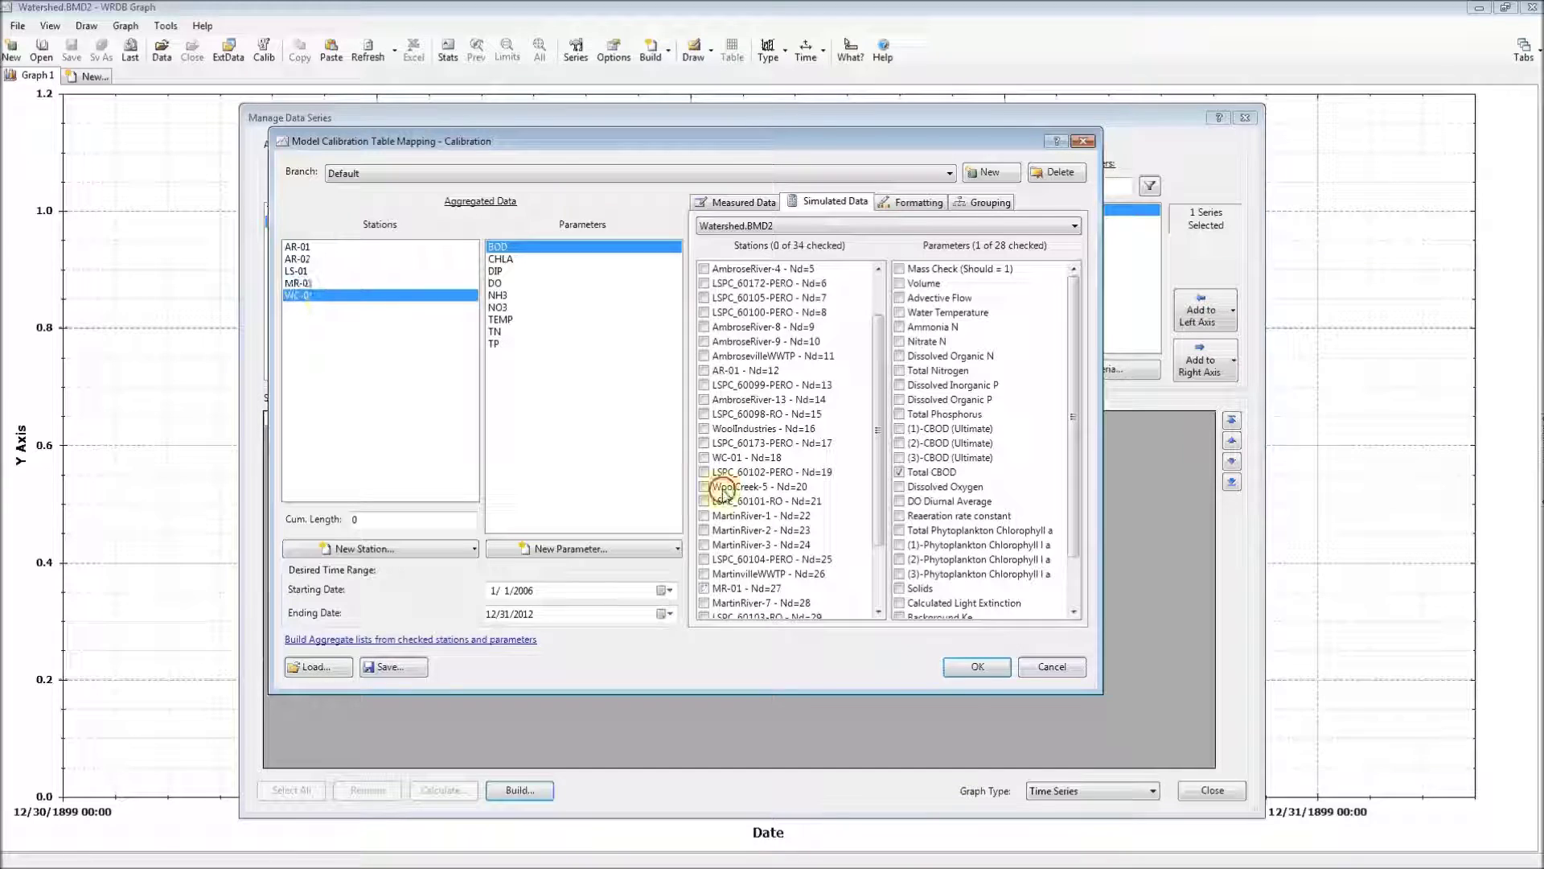
pyautogui.click(704, 456)
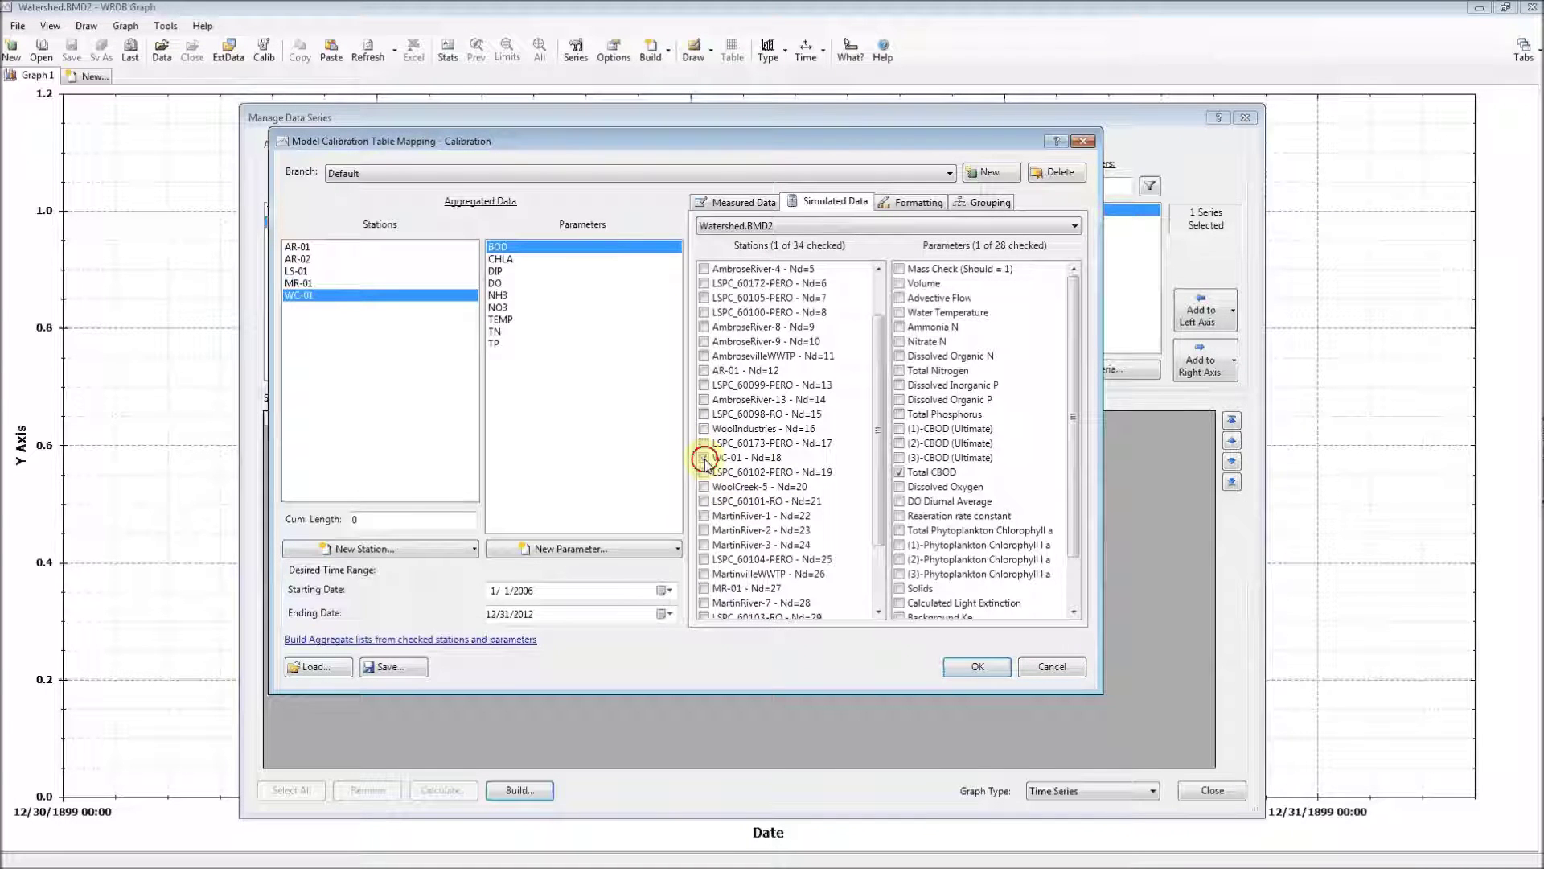
# - Check the simulated parameters mapped to CHLA and DIP for WC-01, and accept the calibration table mapping
pyautogui.click(495, 260)
pyautogui.click(497, 274)
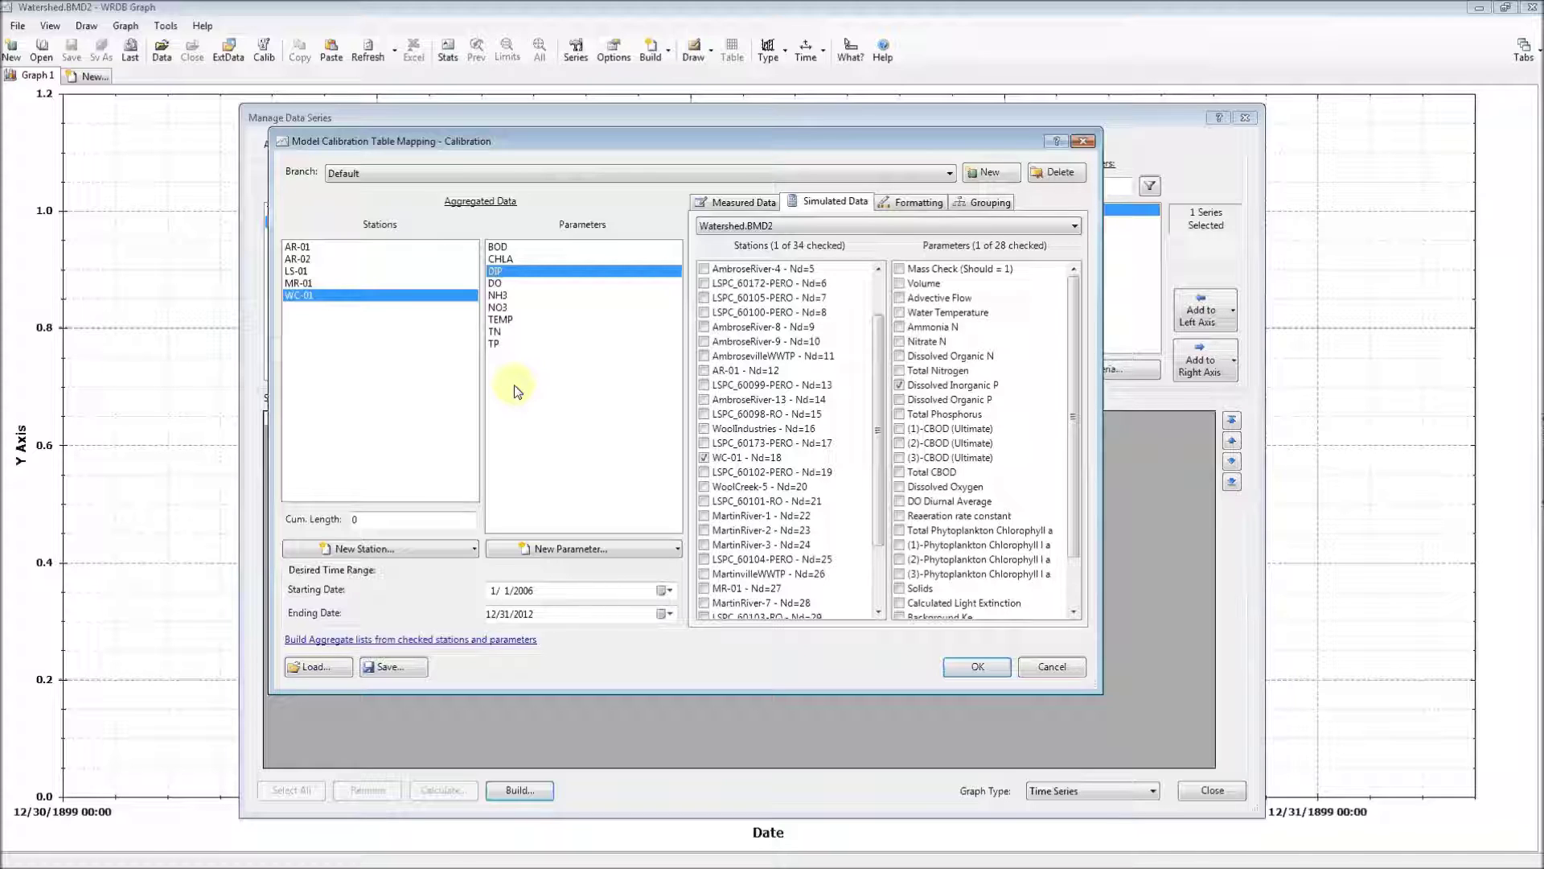
pyautogui.click(977, 665)
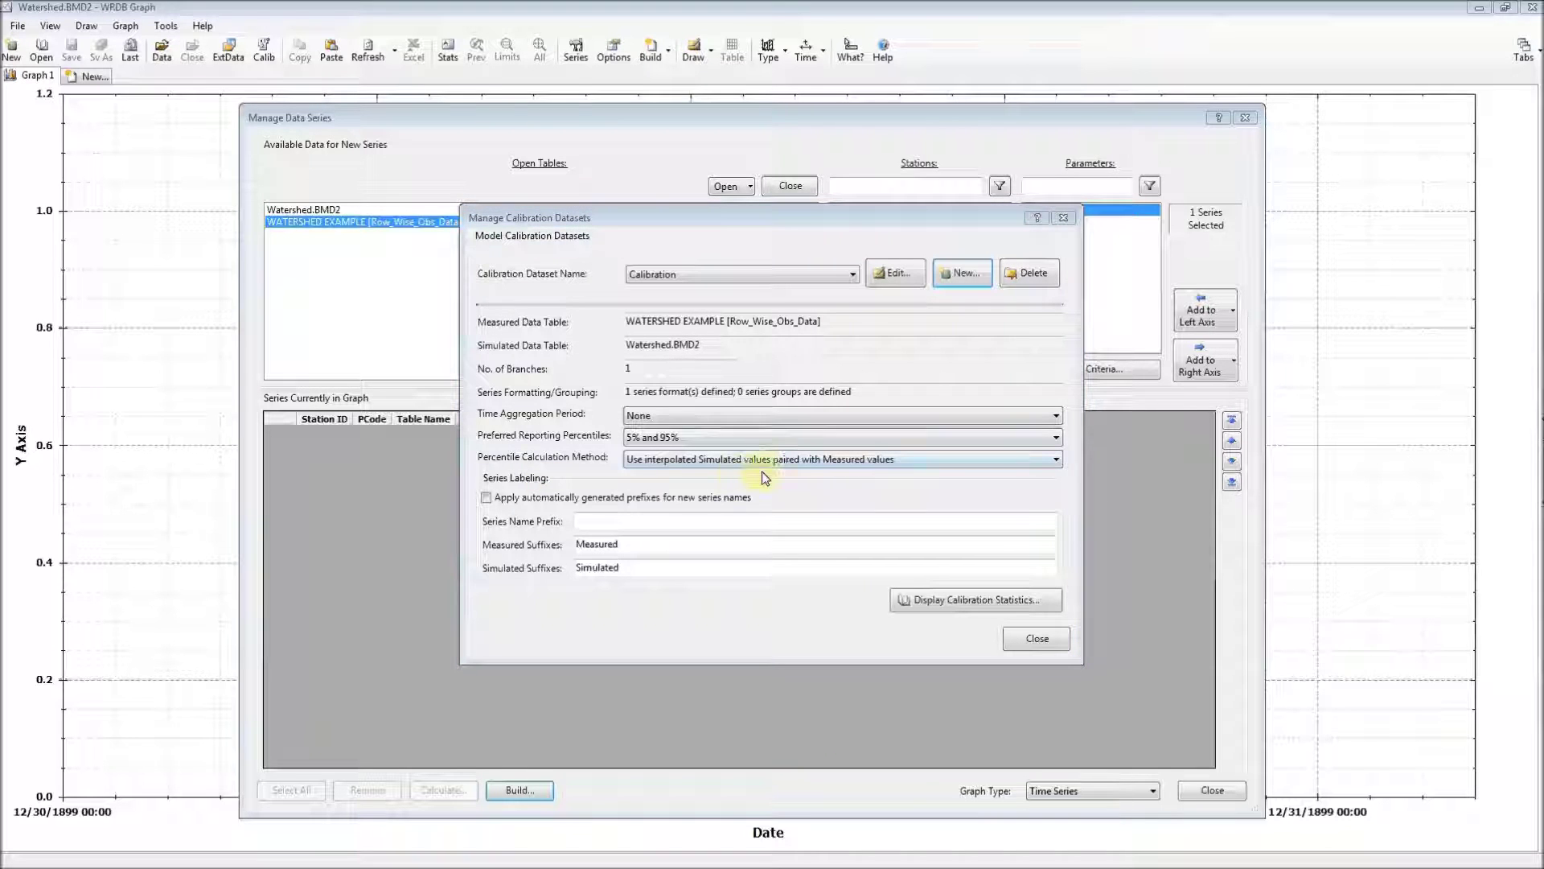
# - Set the dataset's time aggregation period to None and its preferred reporting percentiles to 5% and 95%
pyautogui.click(774, 415)
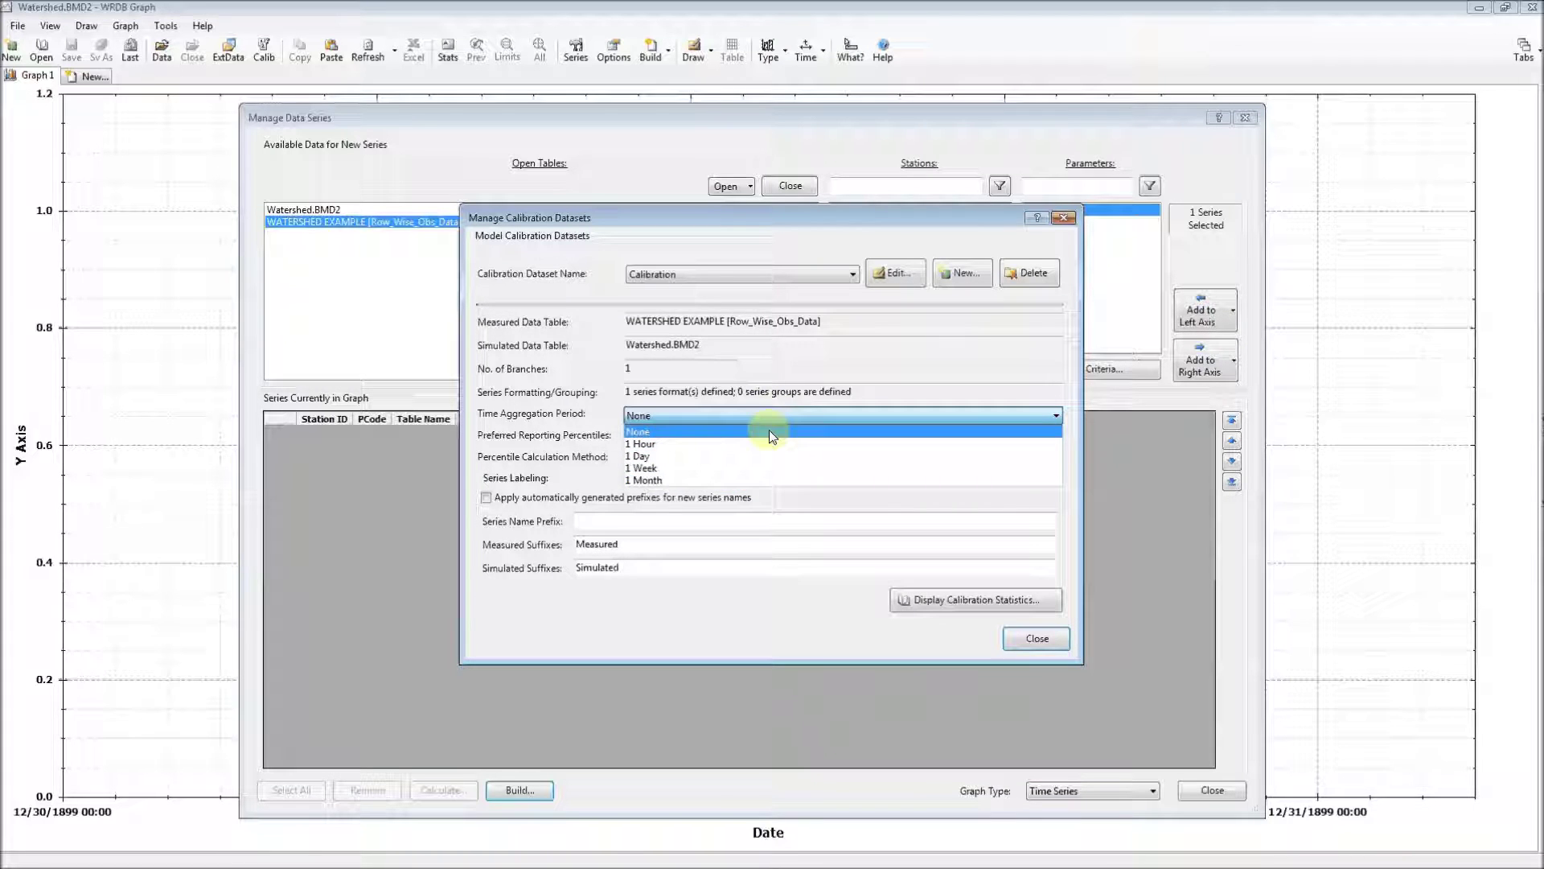
pyautogui.click(769, 433)
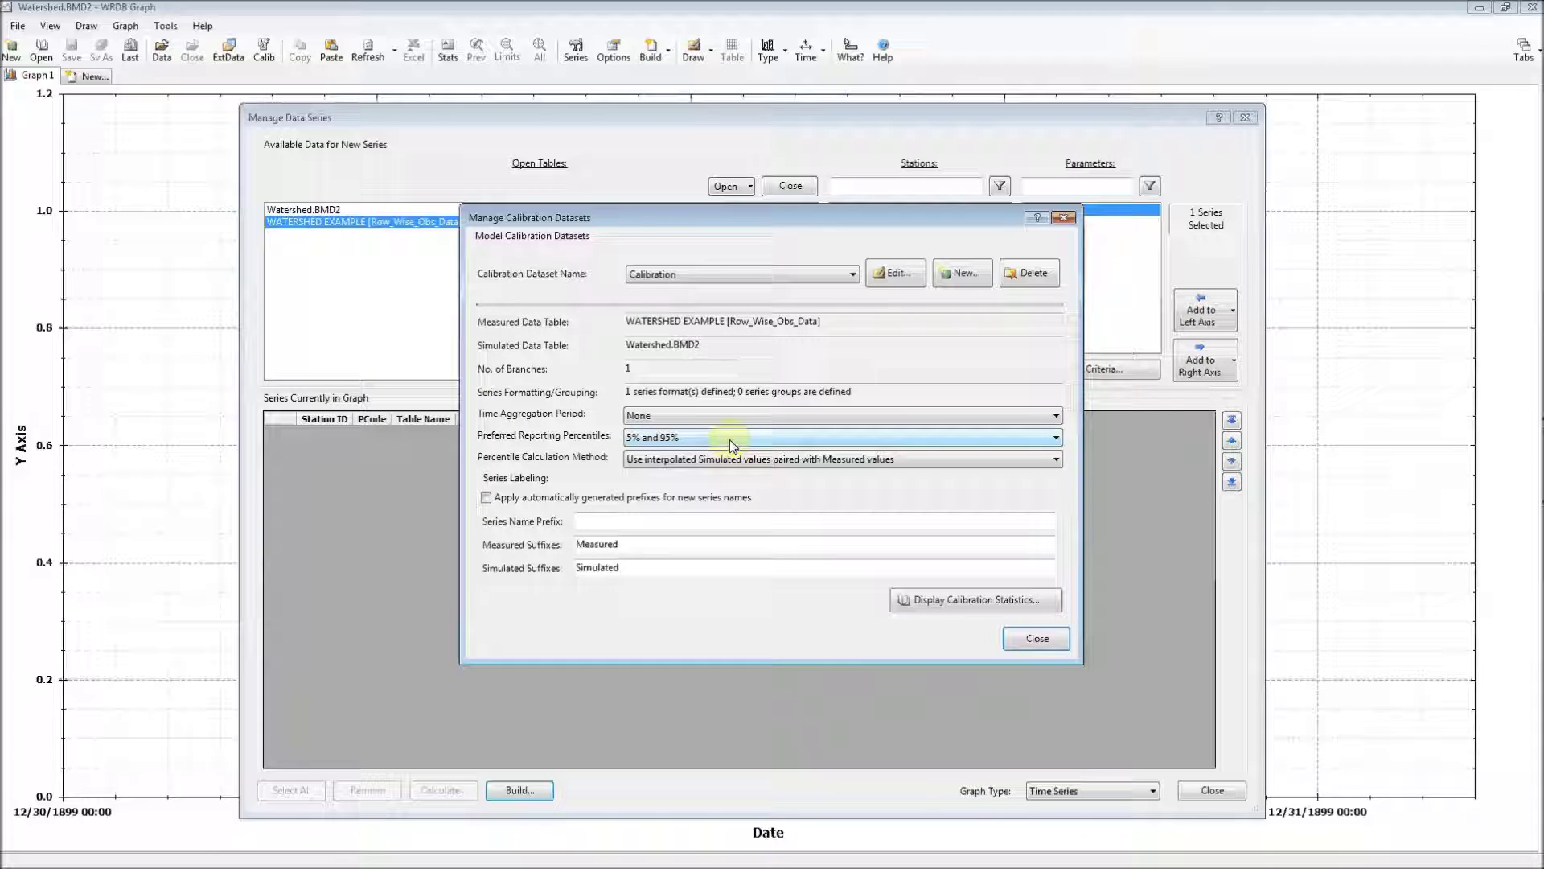
pyautogui.click(732, 439)
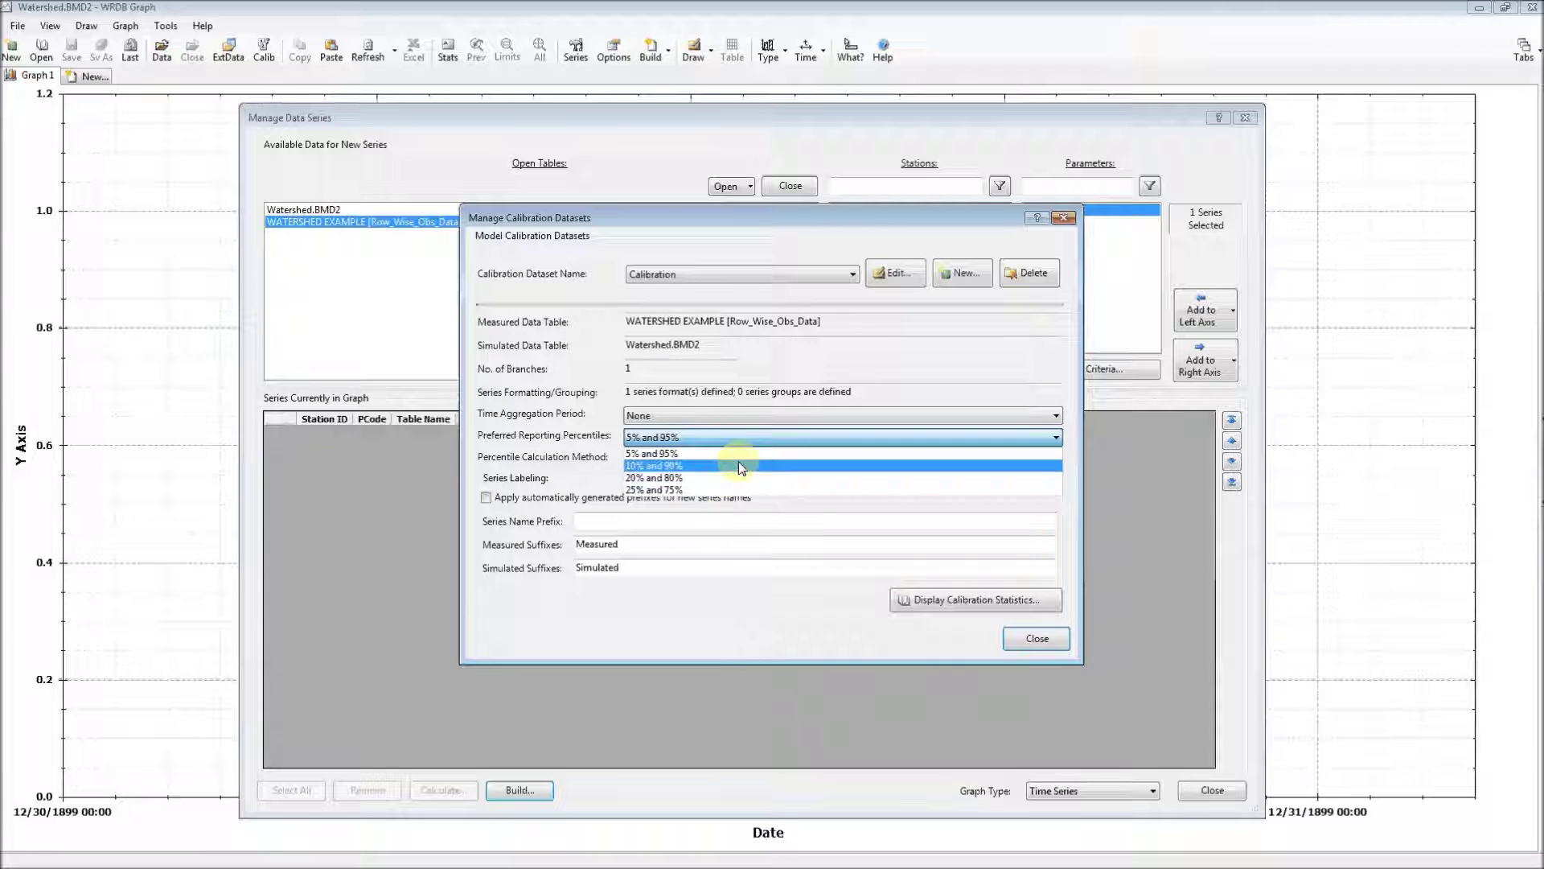
pyautogui.click(745, 453)
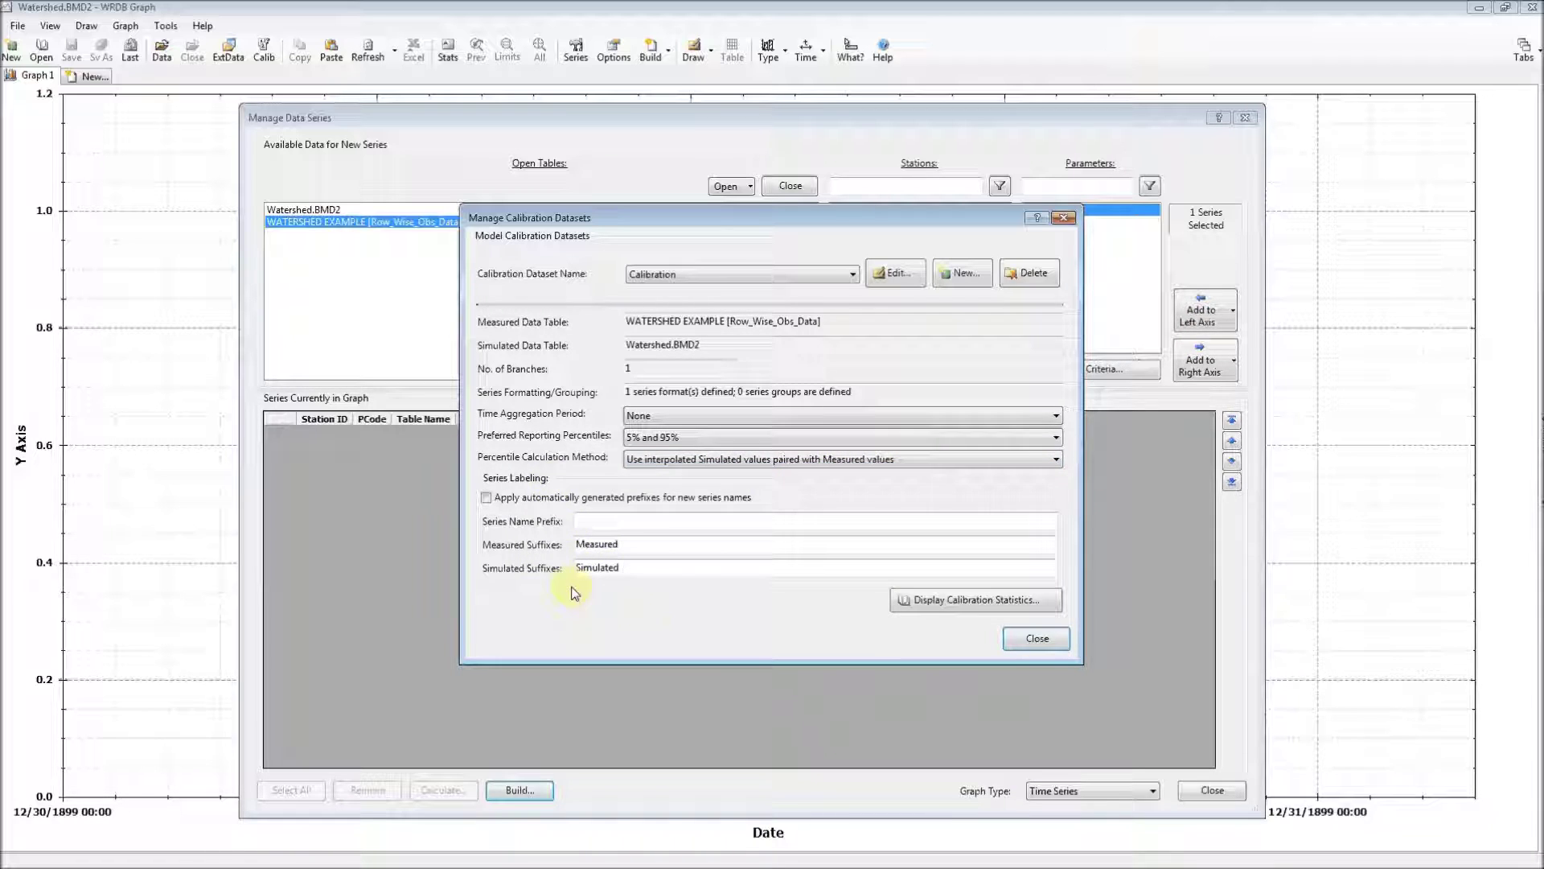
# - Open the calibration statistics report and include stations AR-01, AR-02, LS-01, MR-01 and WC-01
pyautogui.click(944, 608)
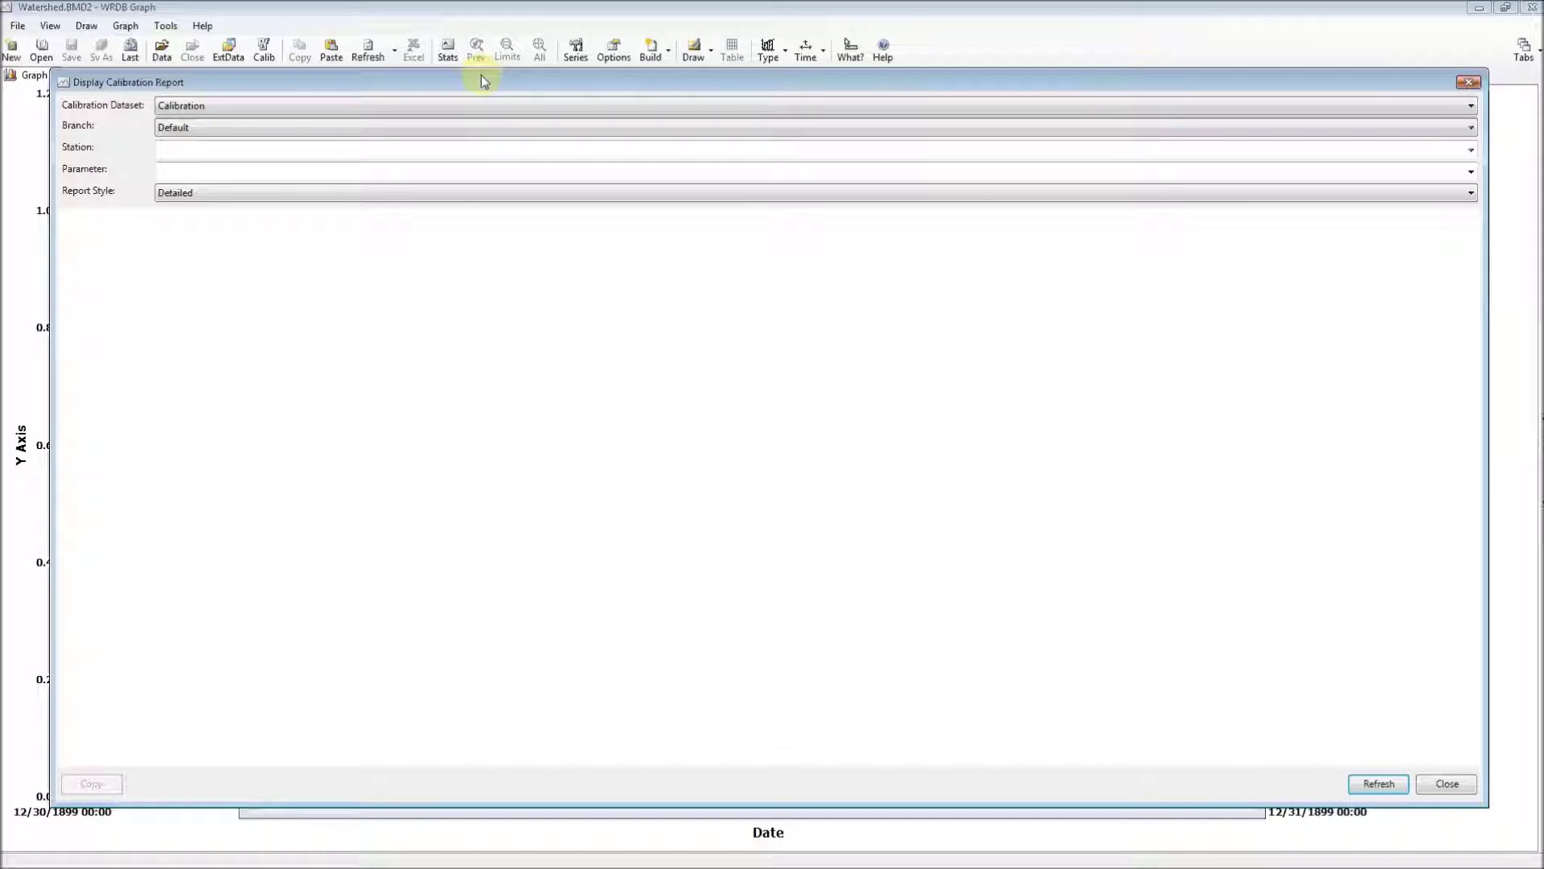
pyautogui.click(372, 151)
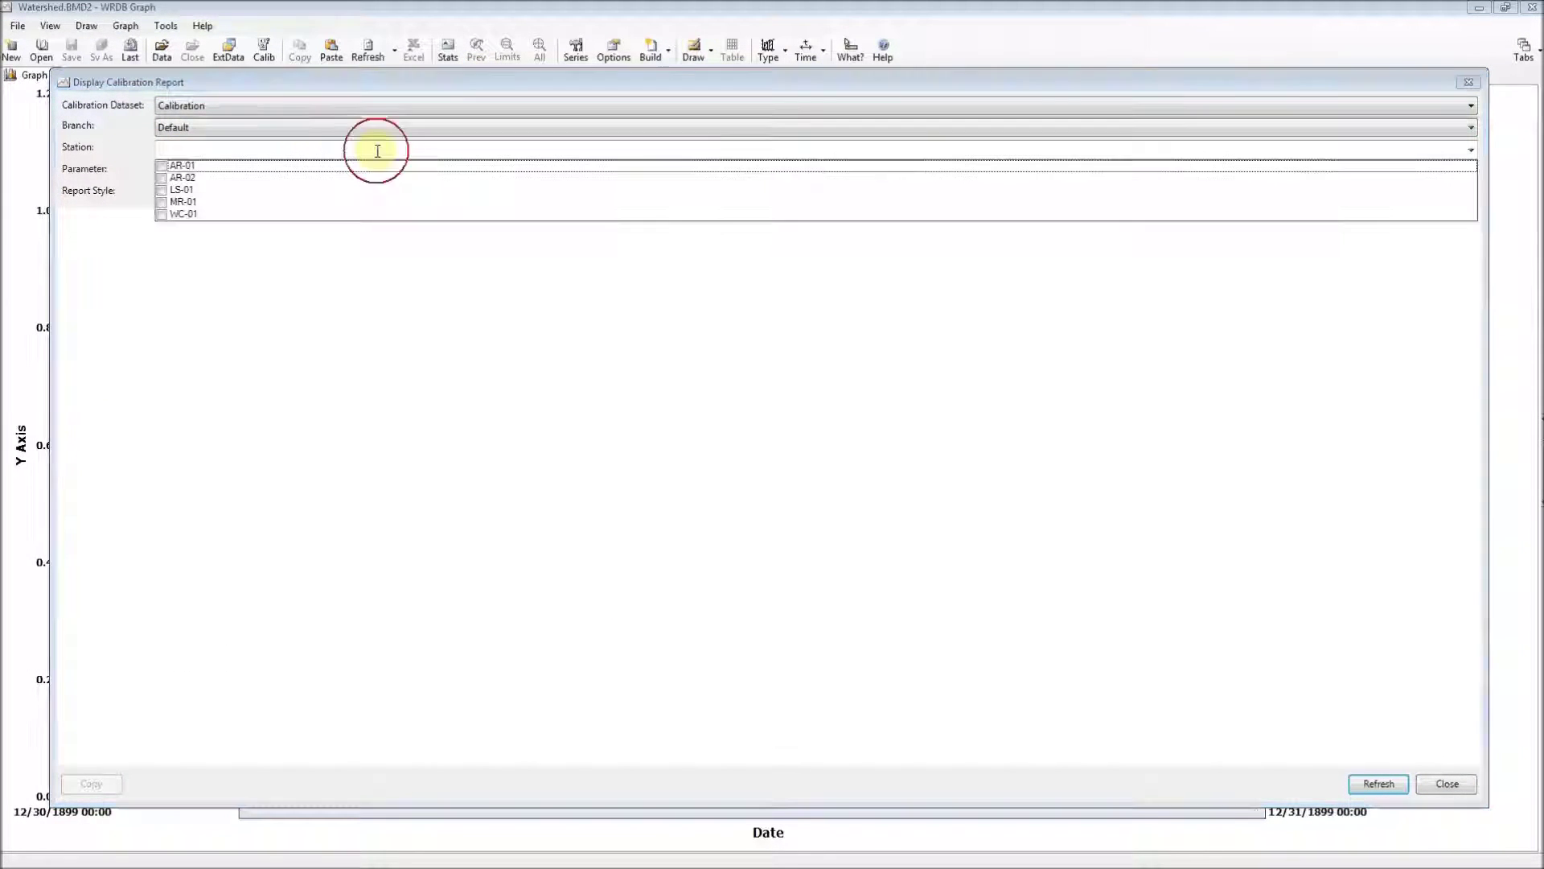
pyautogui.click(170, 166)
pyautogui.click(171, 178)
pyautogui.click(171, 189)
pyautogui.click(169, 202)
pyautogui.click(171, 214)
pyautogui.click(231, 261)
# - Include the parameters BOD, CHLA, DIP, DO, NH3, NO3, TEMP and TN in the calibration report
pyautogui.click(229, 173)
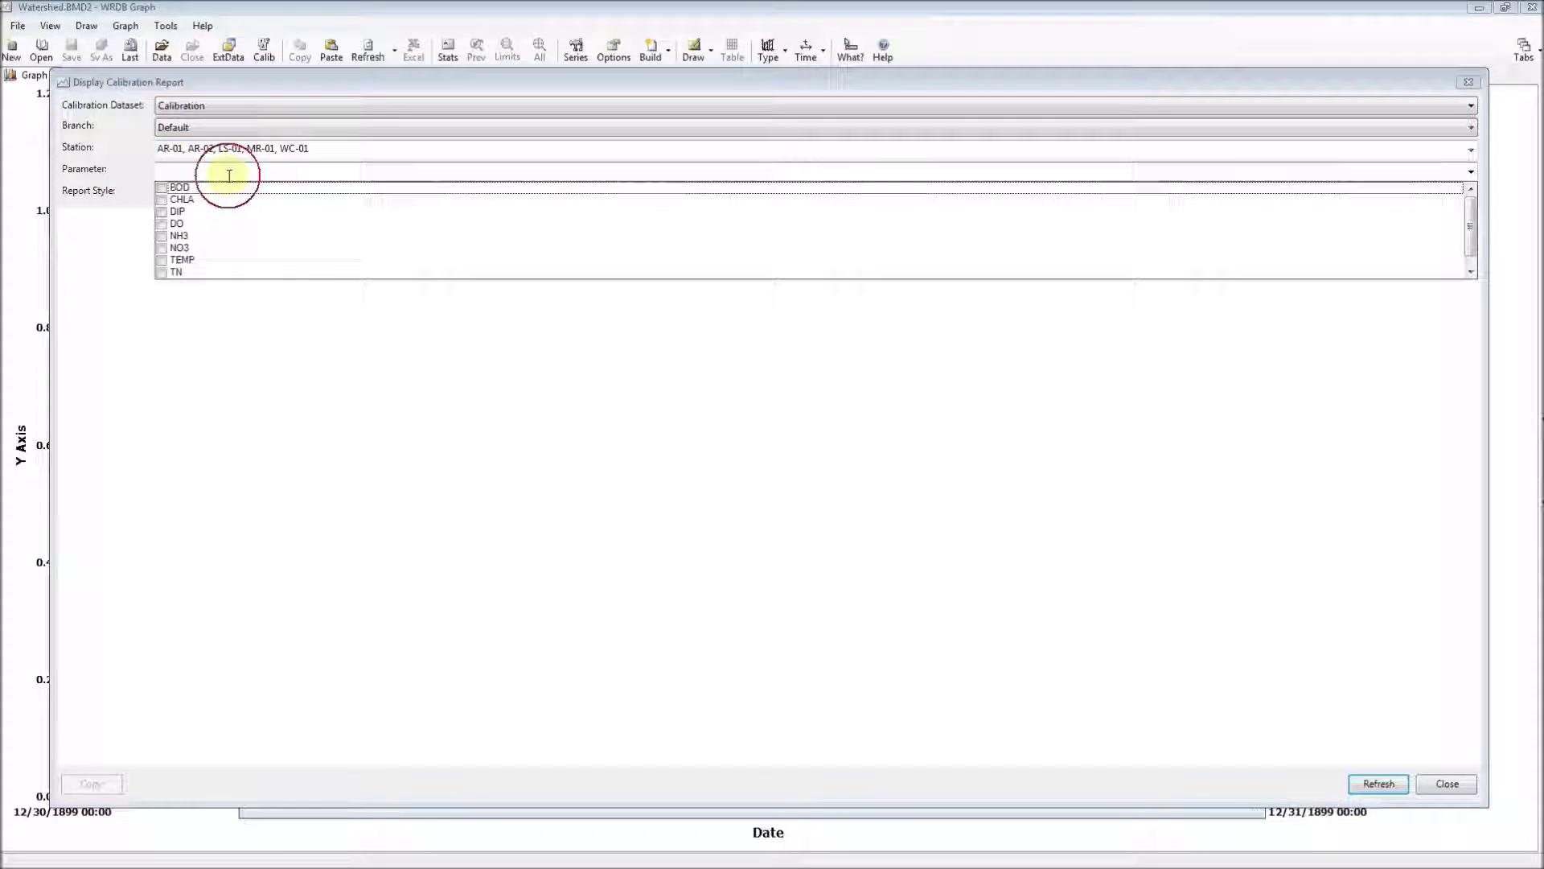
pyautogui.click(217, 188)
pyautogui.click(217, 200)
pyautogui.click(216, 212)
pyautogui.click(214, 223)
pyautogui.click(210, 235)
pyautogui.click(211, 248)
pyautogui.click(211, 260)
pyautogui.click(209, 272)
pyautogui.click(214, 318)
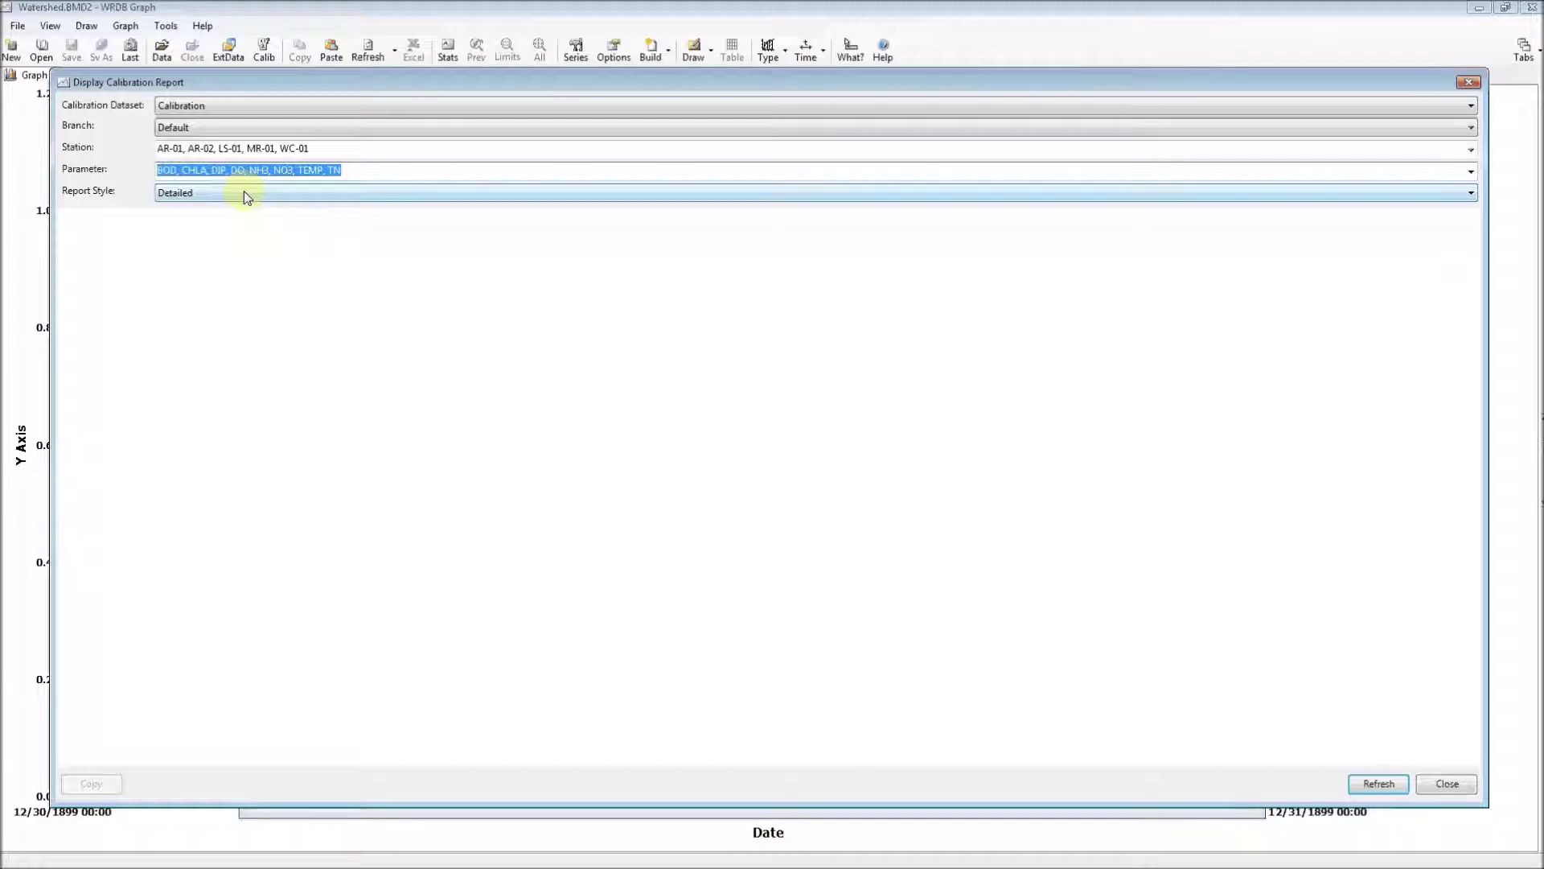
# - Generate the calibration statistics in Summary style, and close the report and the calibration dataset manager
pyautogui.click(244, 192)
pyautogui.click(238, 221)
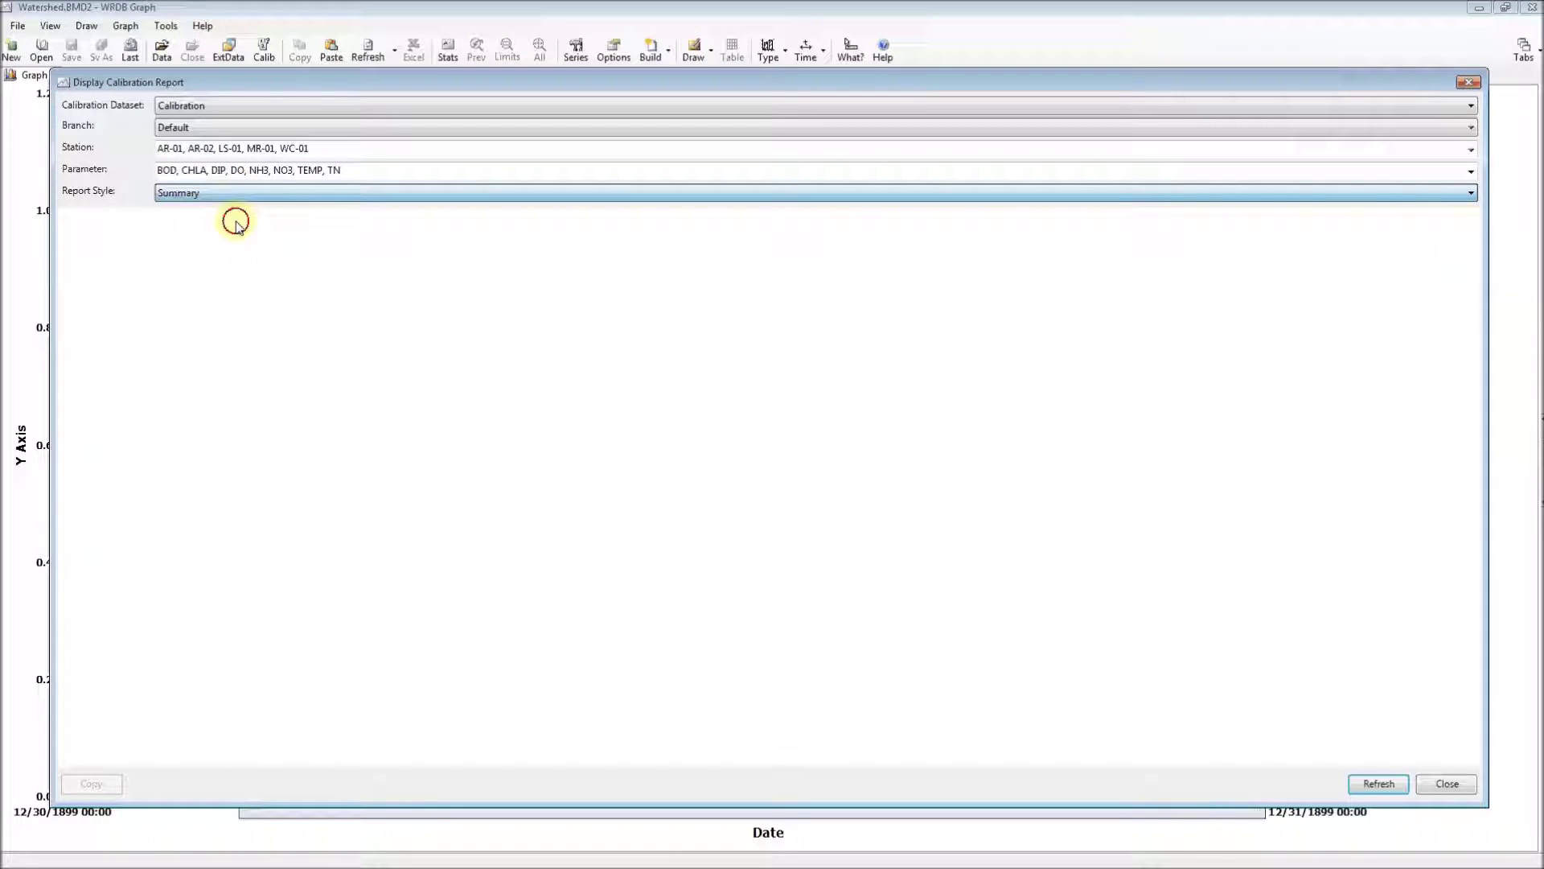
pyautogui.click(1378, 786)
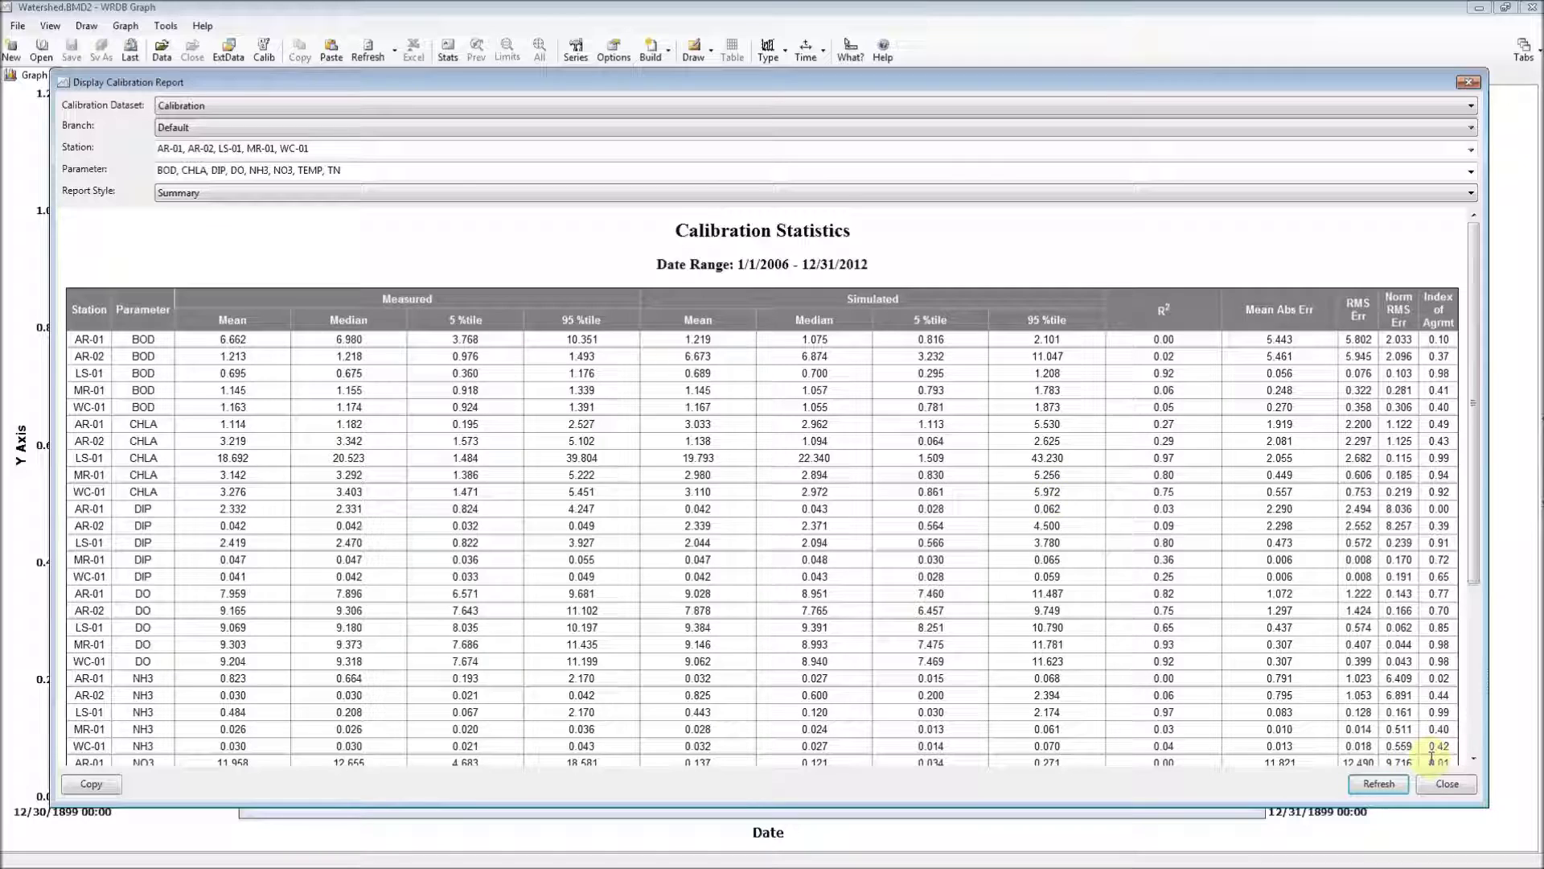
pyautogui.click(1444, 783)
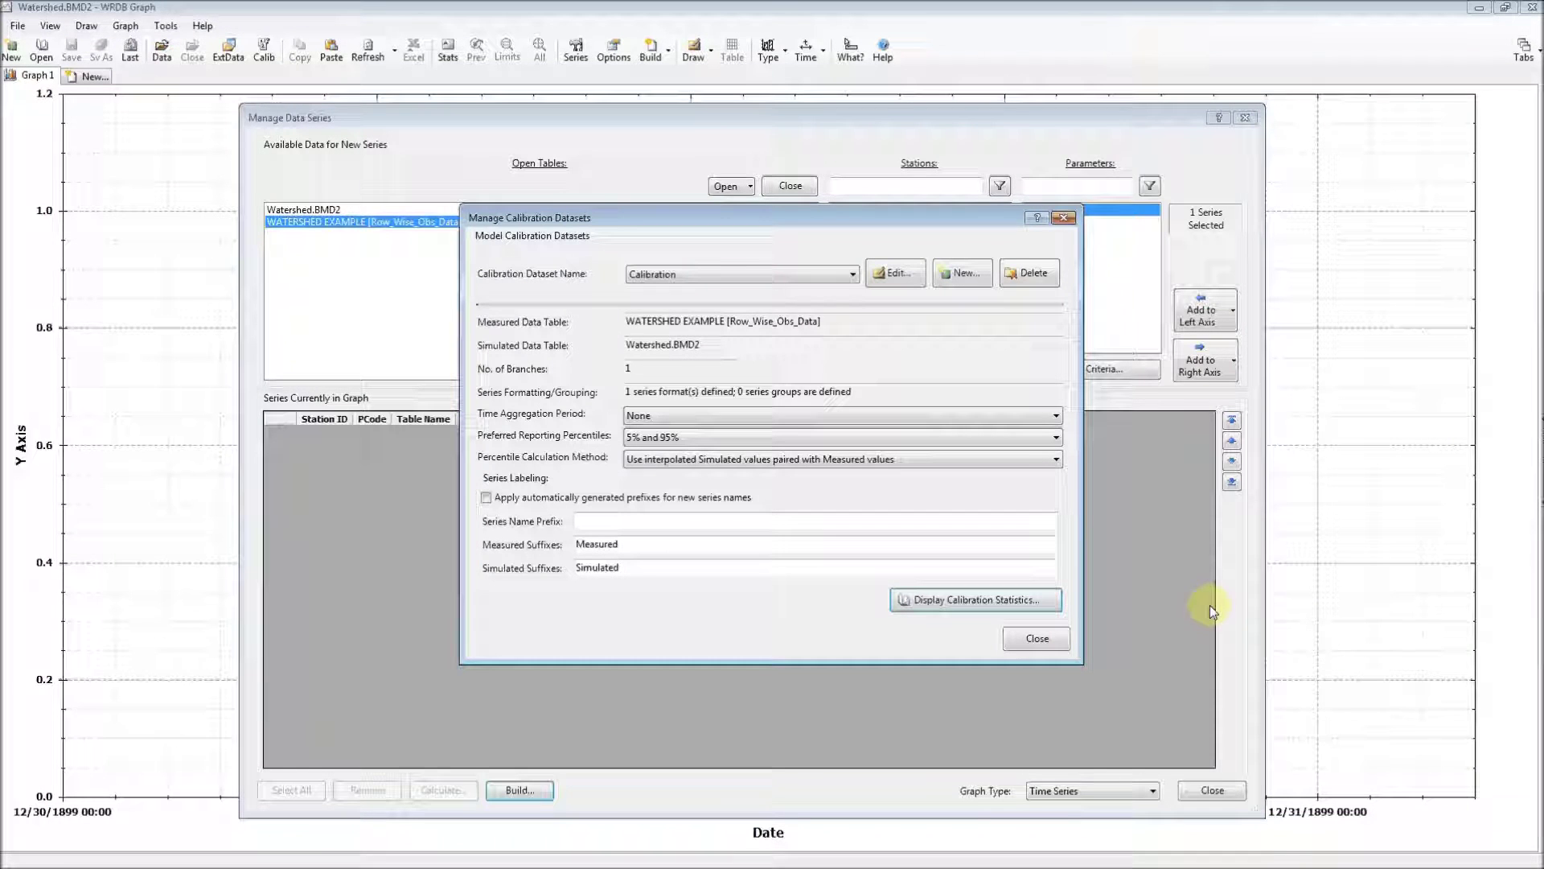
pyautogui.click(1036, 639)
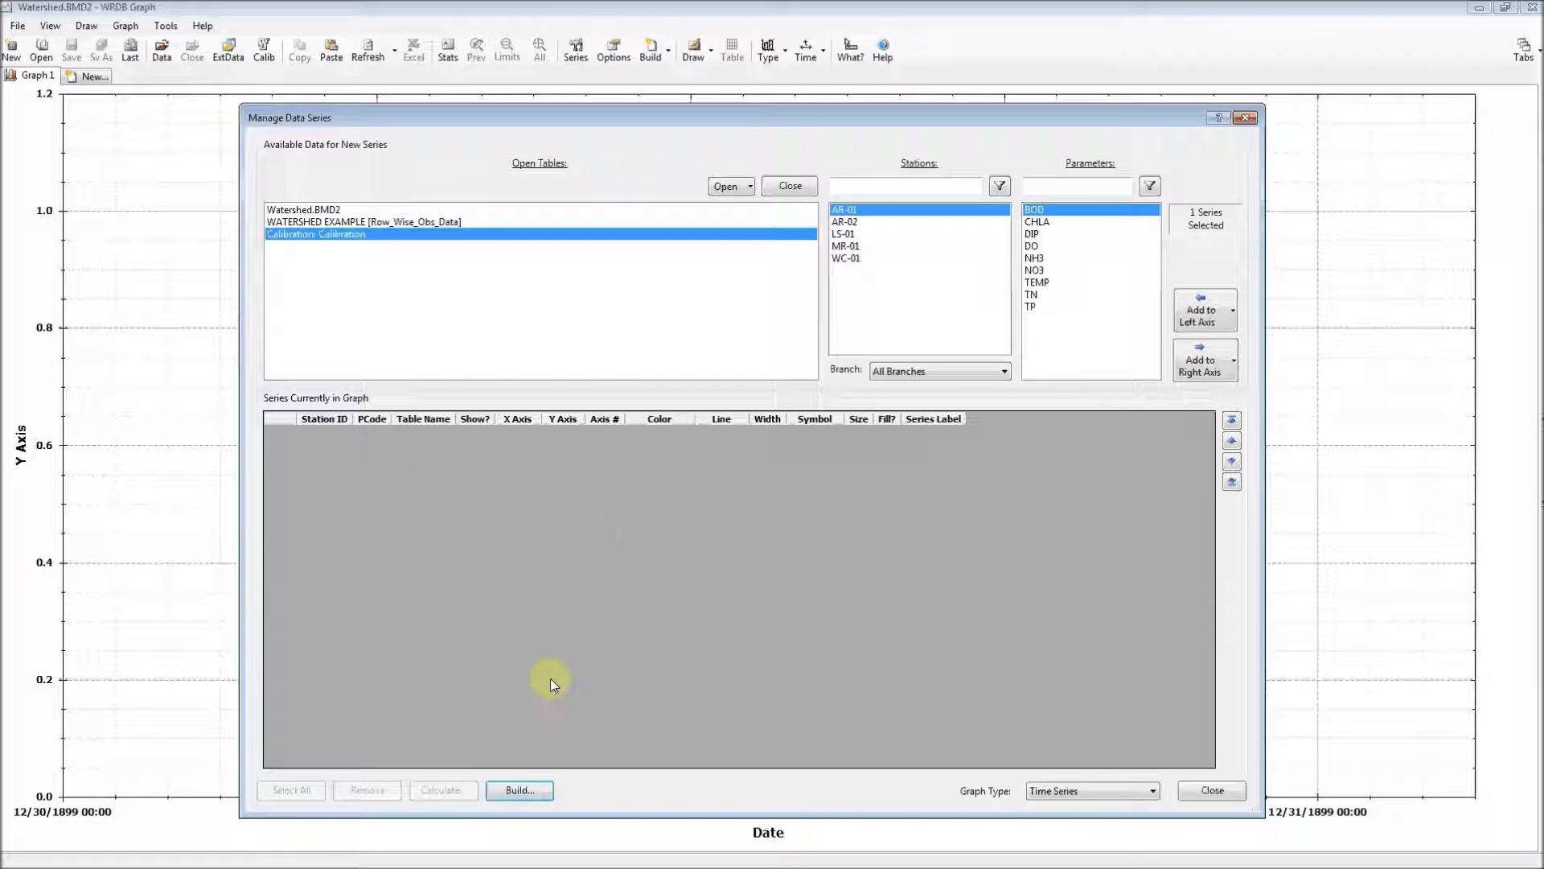
# - Start building calibration tabs and layouts with LS-01 as the only included station
pyautogui.click(543, 802)
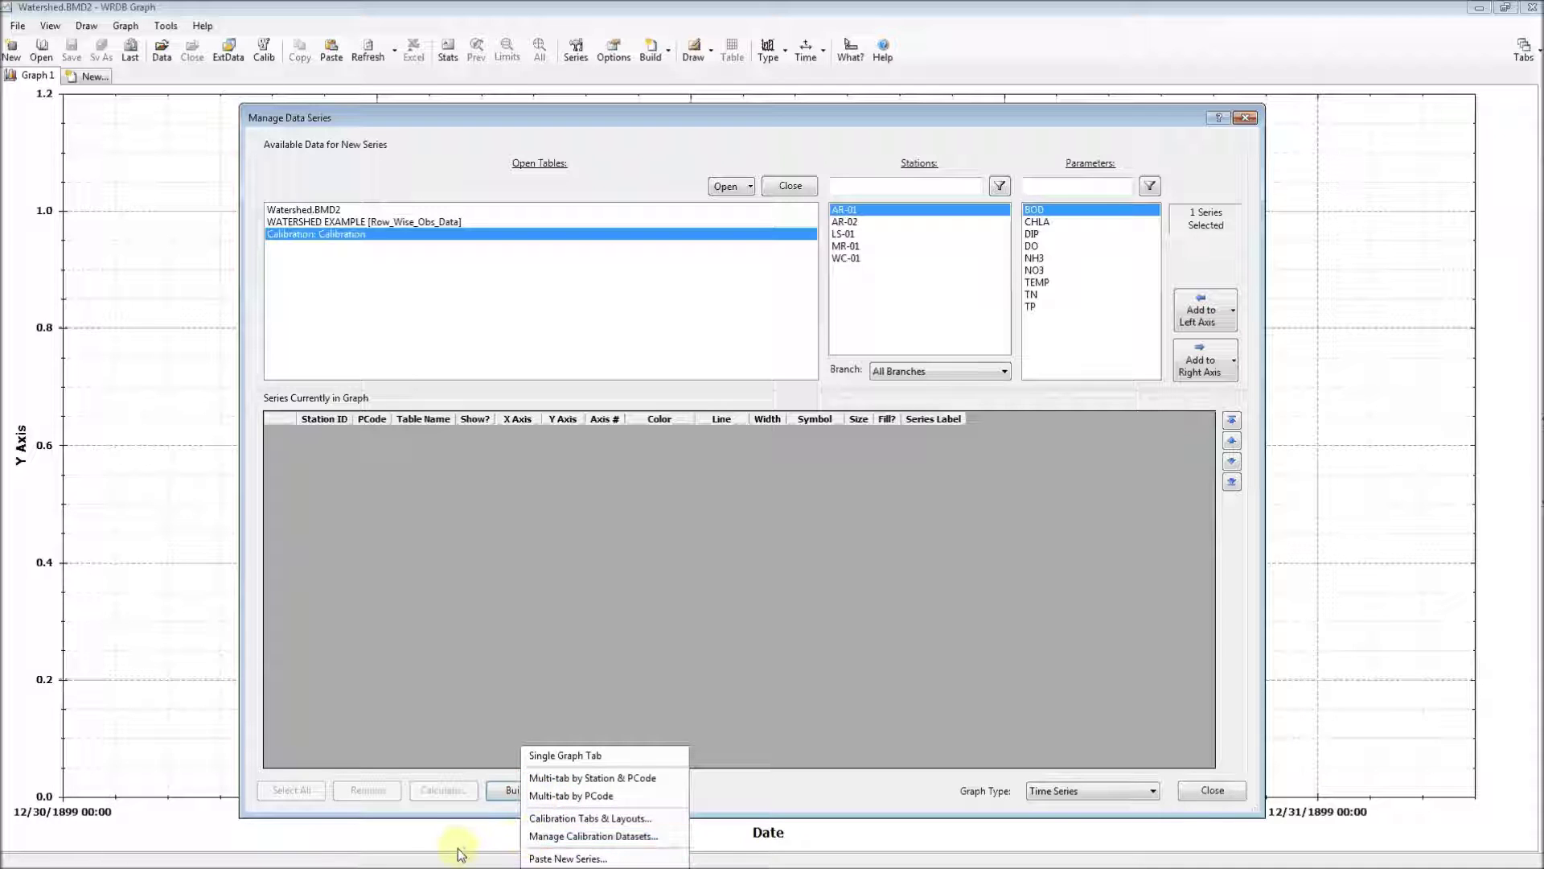
pyautogui.click(596, 821)
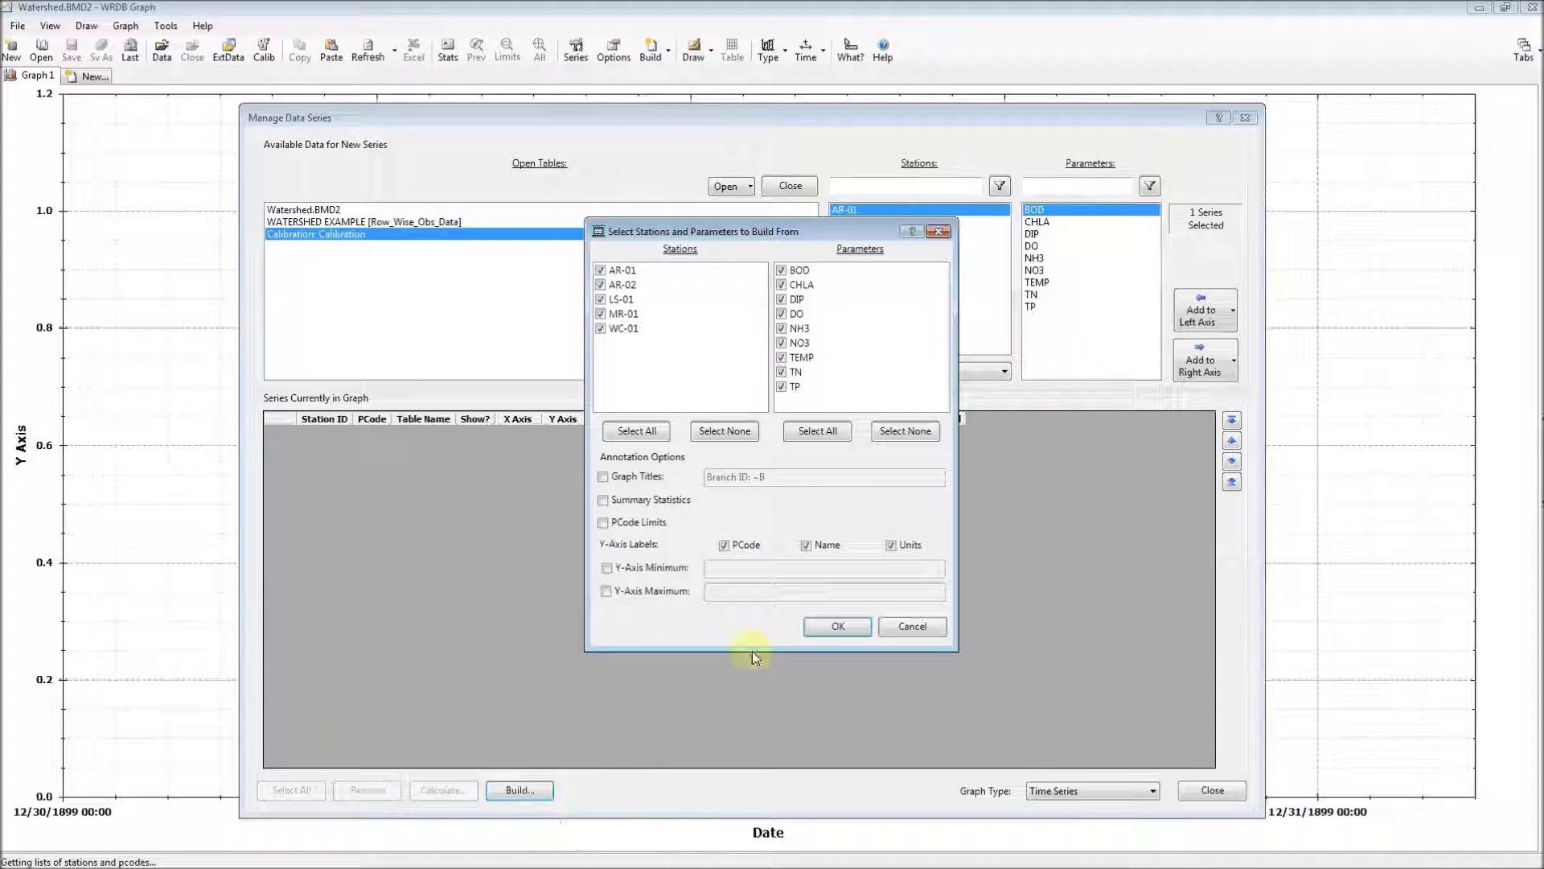
pyautogui.click(601, 285)
pyautogui.click(601, 299)
pyautogui.click(601, 313)
pyautogui.click(601, 326)
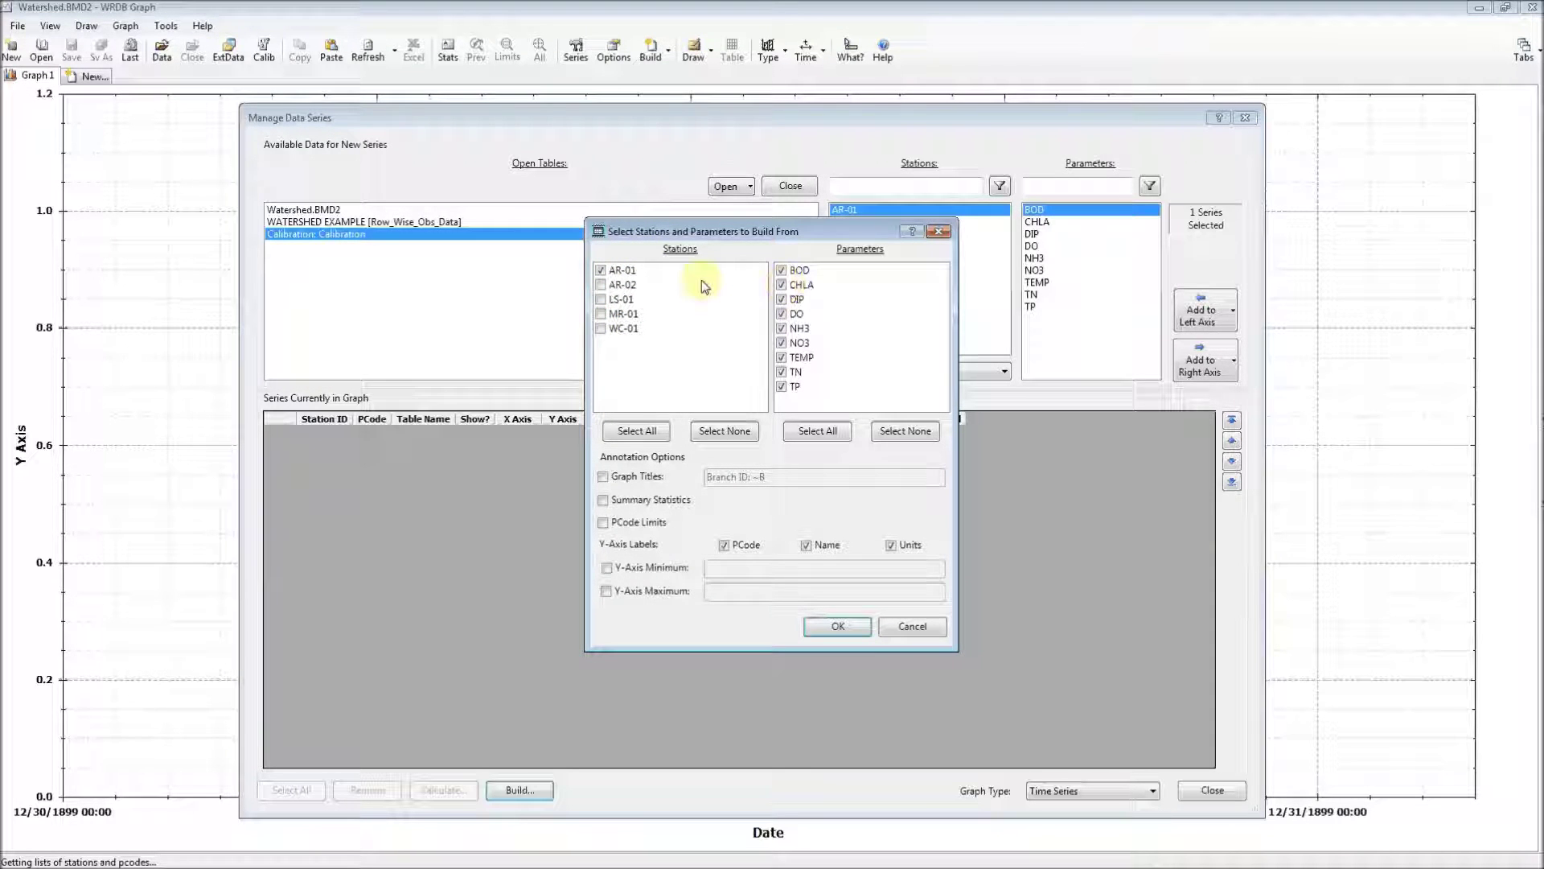
pyautogui.click(601, 299)
pyautogui.click(601, 271)
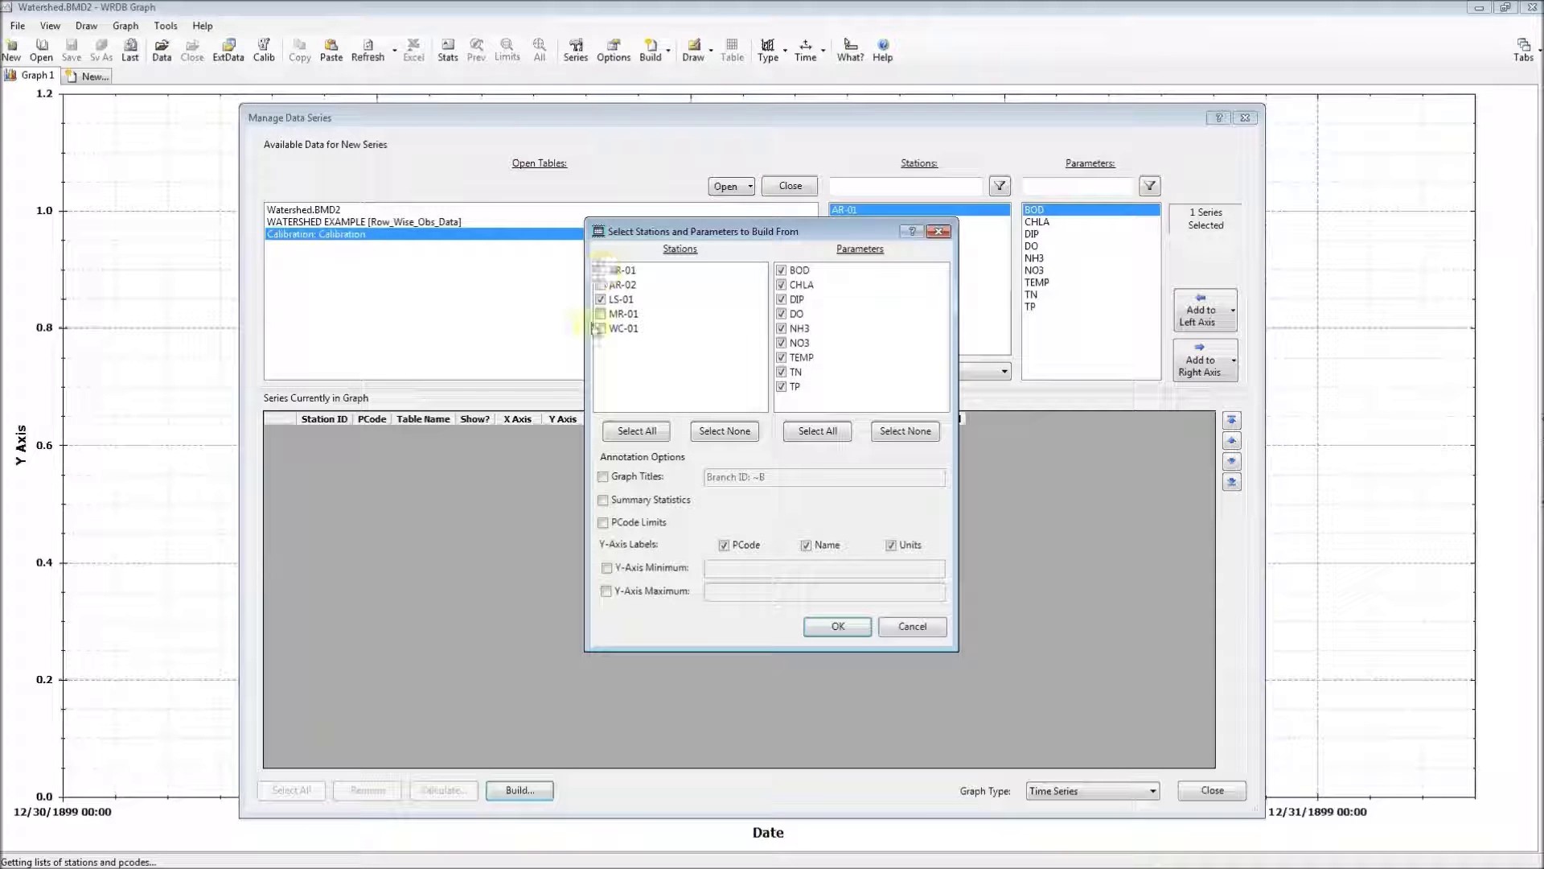
# - Limit the parameters to CHLA and build the calibration graphs
pyautogui.click(781, 270)
pyautogui.click(781, 299)
pyautogui.click(781, 314)
pyautogui.click(781, 328)
pyautogui.click(781, 342)
pyautogui.click(781, 357)
pyautogui.click(781, 372)
pyautogui.click(781, 386)
pyautogui.click(837, 627)
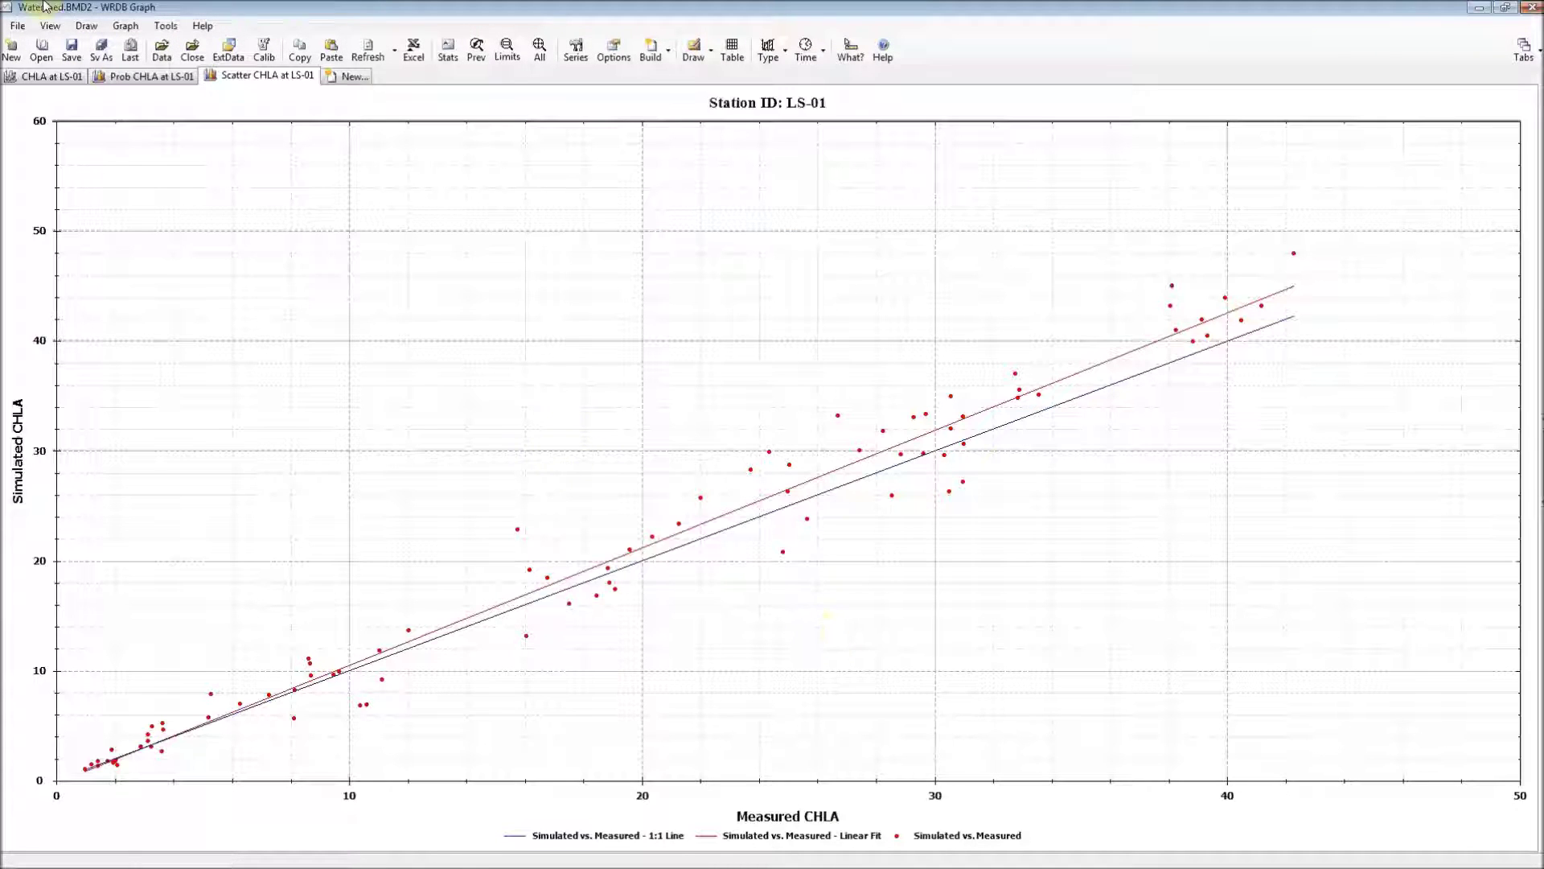
# - Review the time series, probability and scatter graphs of CHLA at LS-01
pyautogui.click(60, 75)
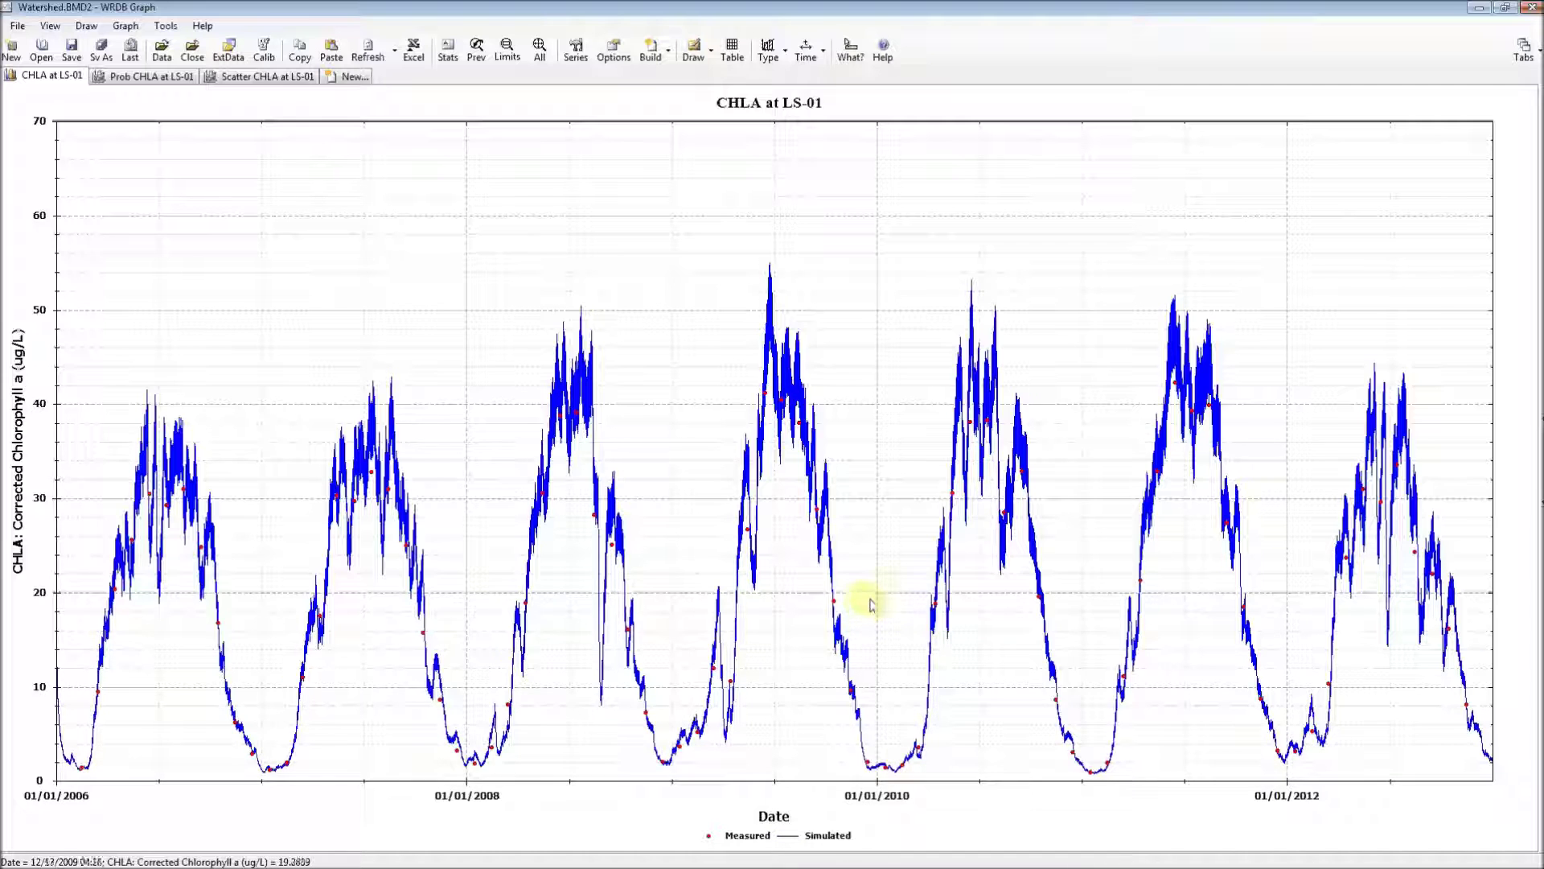
pyautogui.click(107, 78)
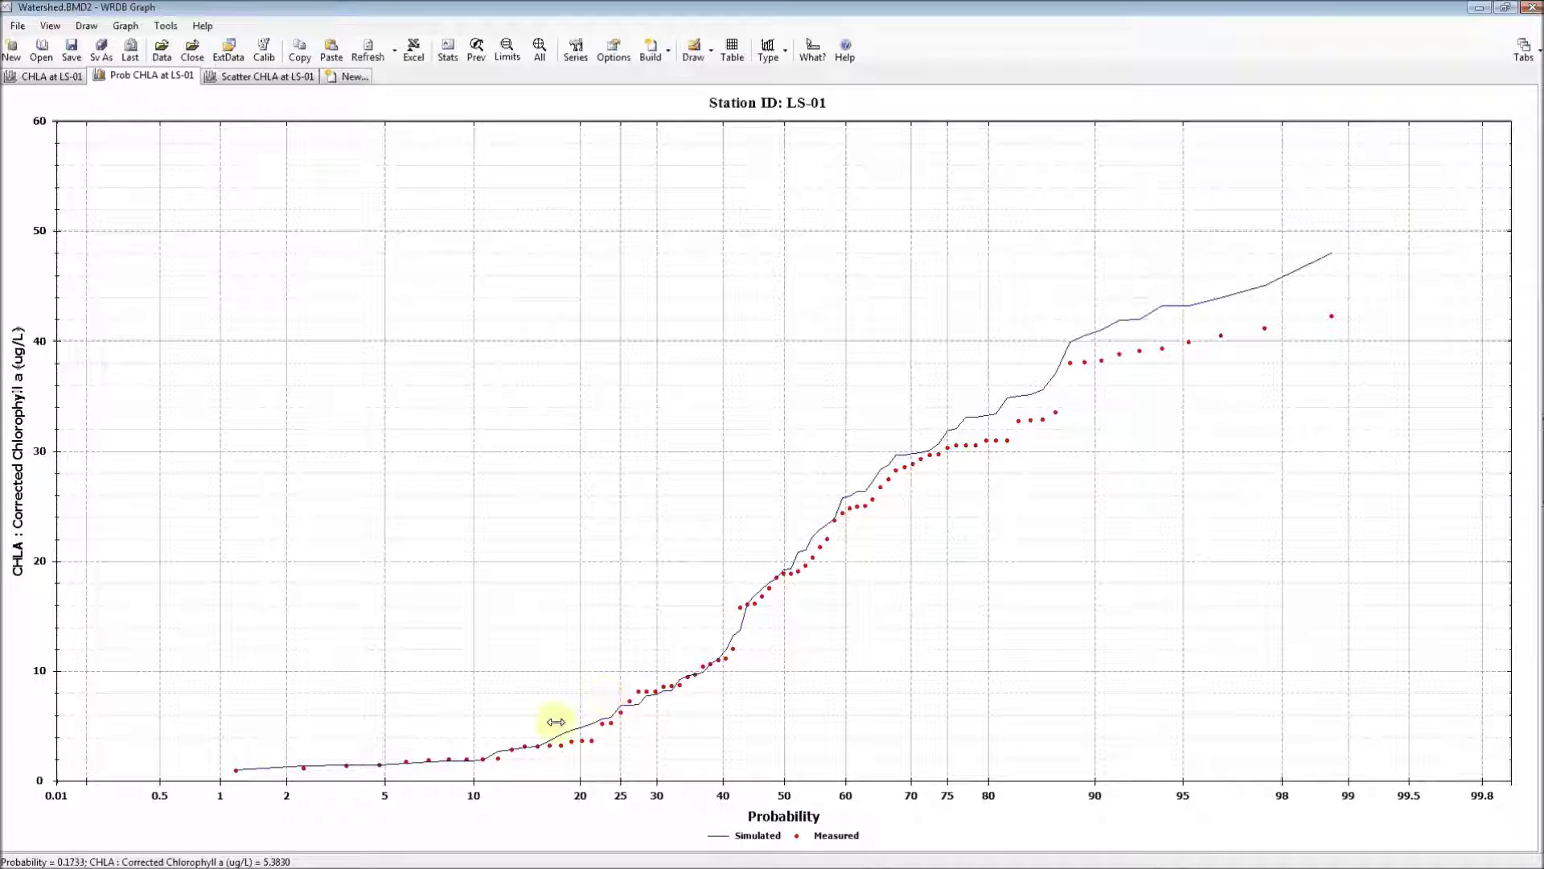
pyautogui.click(275, 77)
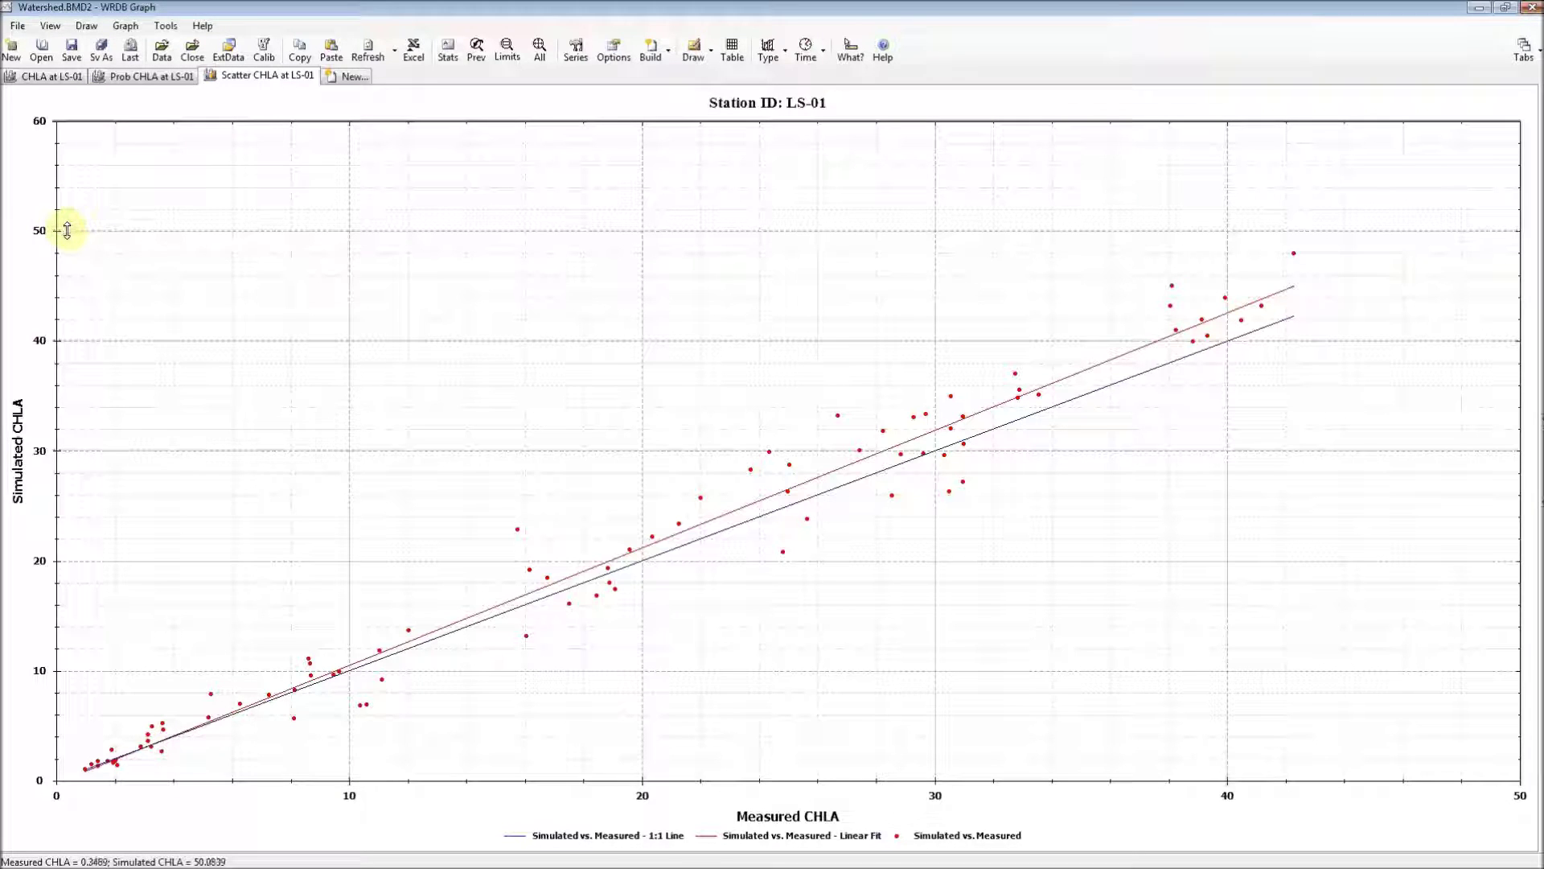
# - Open the image export settings from the scatter graph and choose the Calibration page layout
pyautogui.rightClick(42, 167)
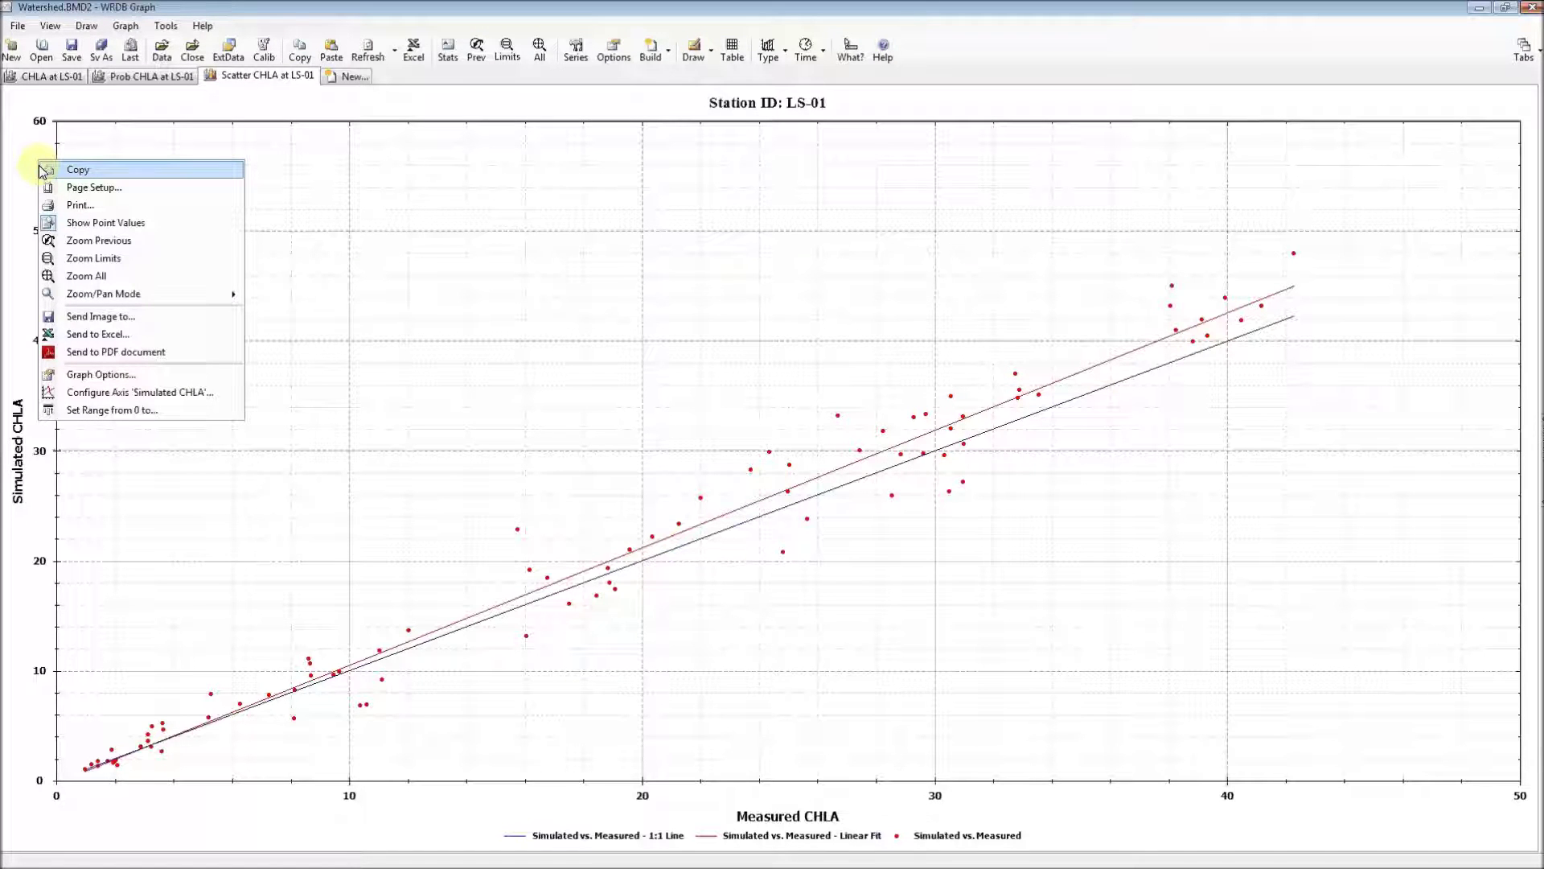
pyautogui.click(120, 318)
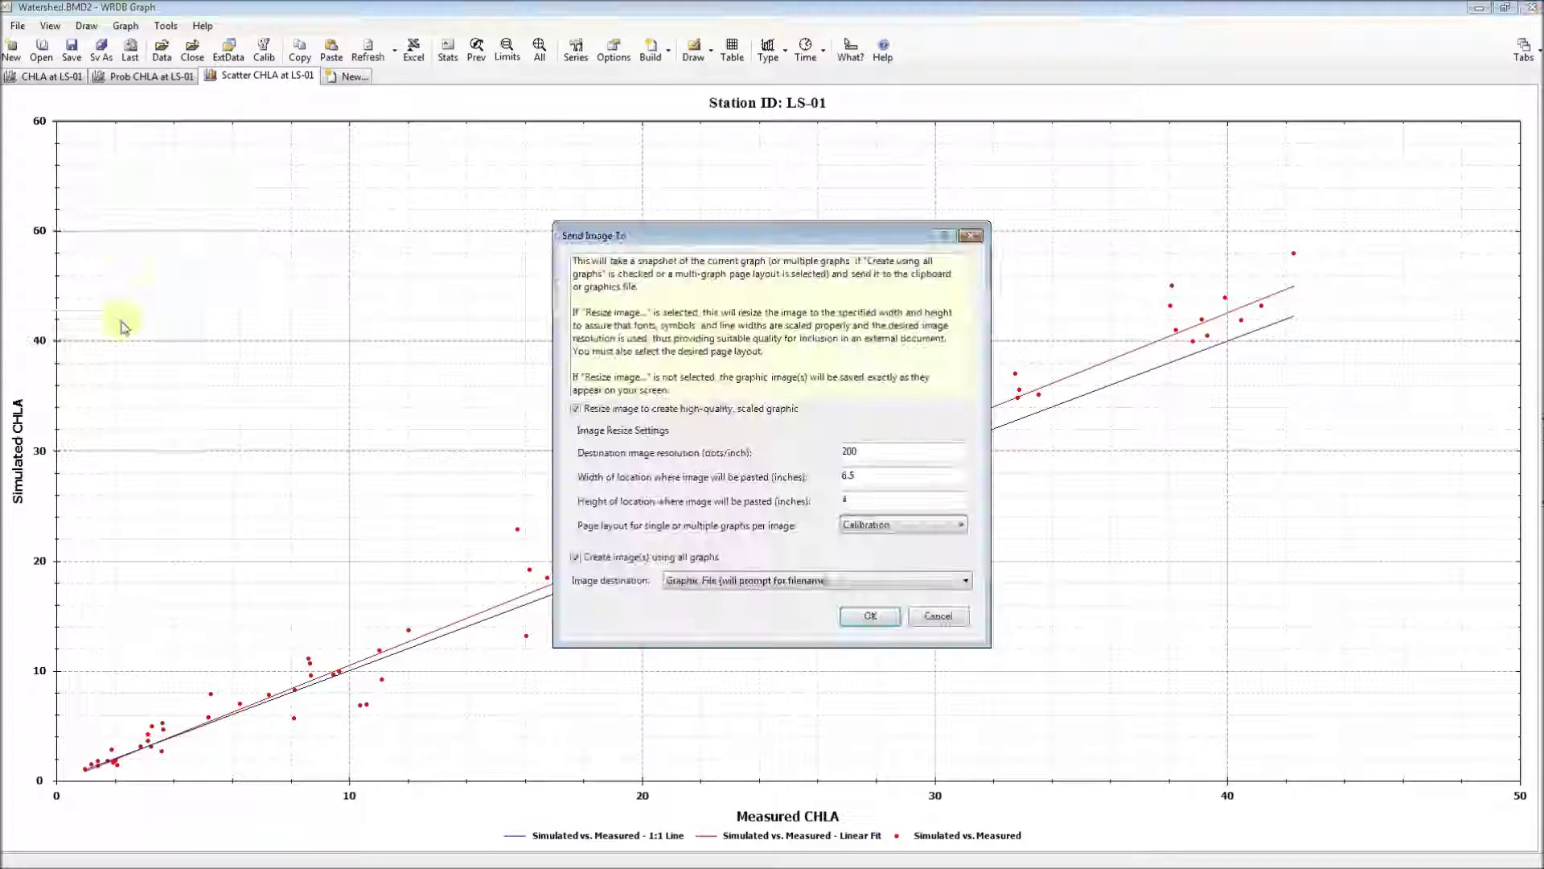
pyautogui.click(911, 531)
pyautogui.click(911, 531)
pyautogui.click(911, 531)
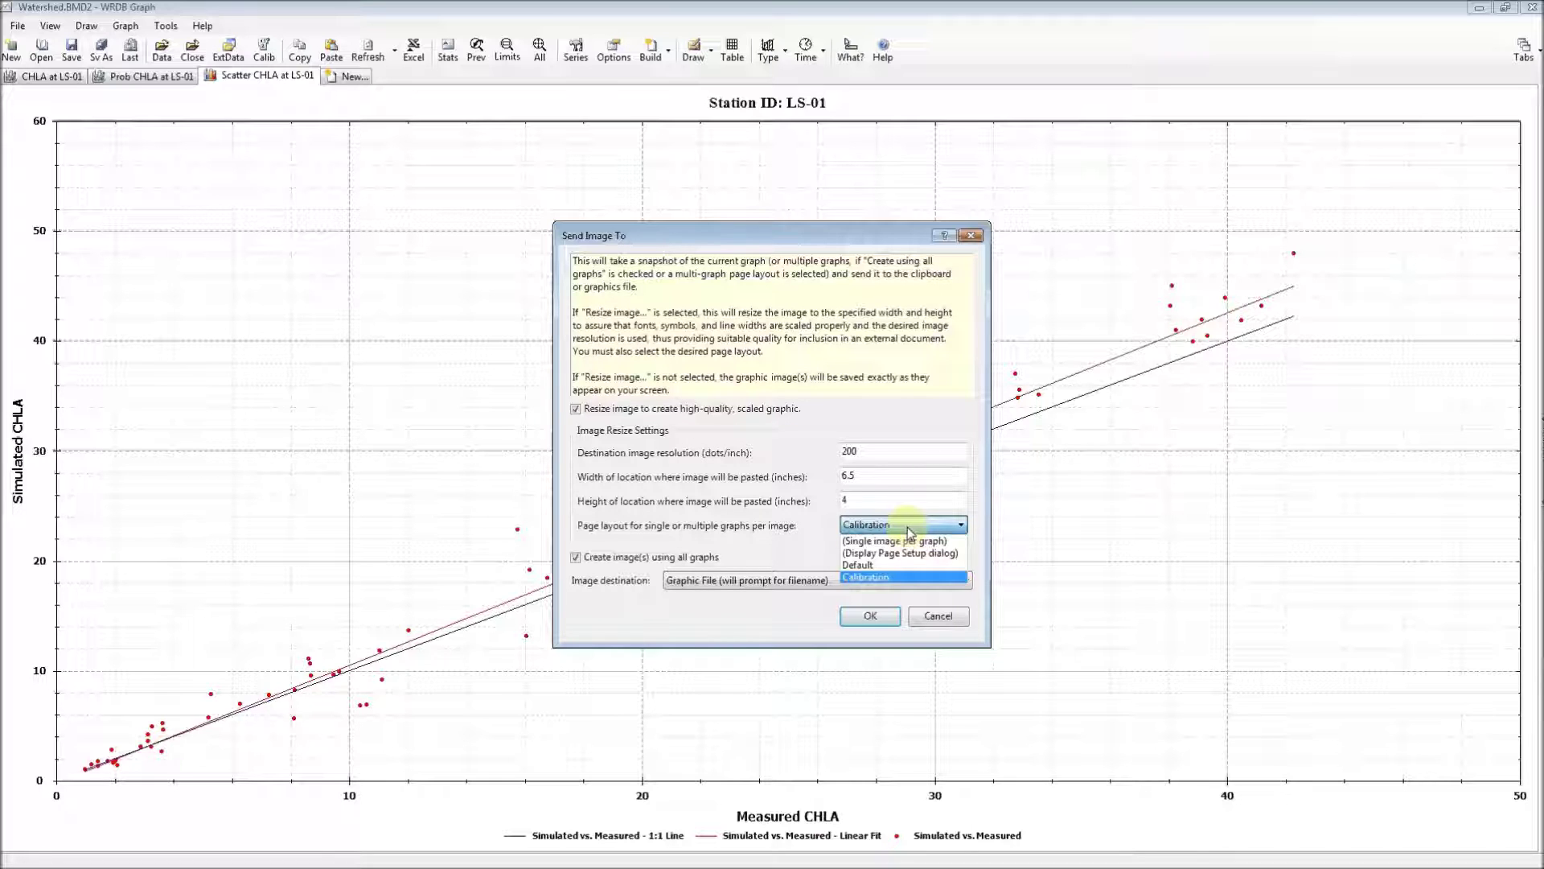
pyautogui.click(897, 577)
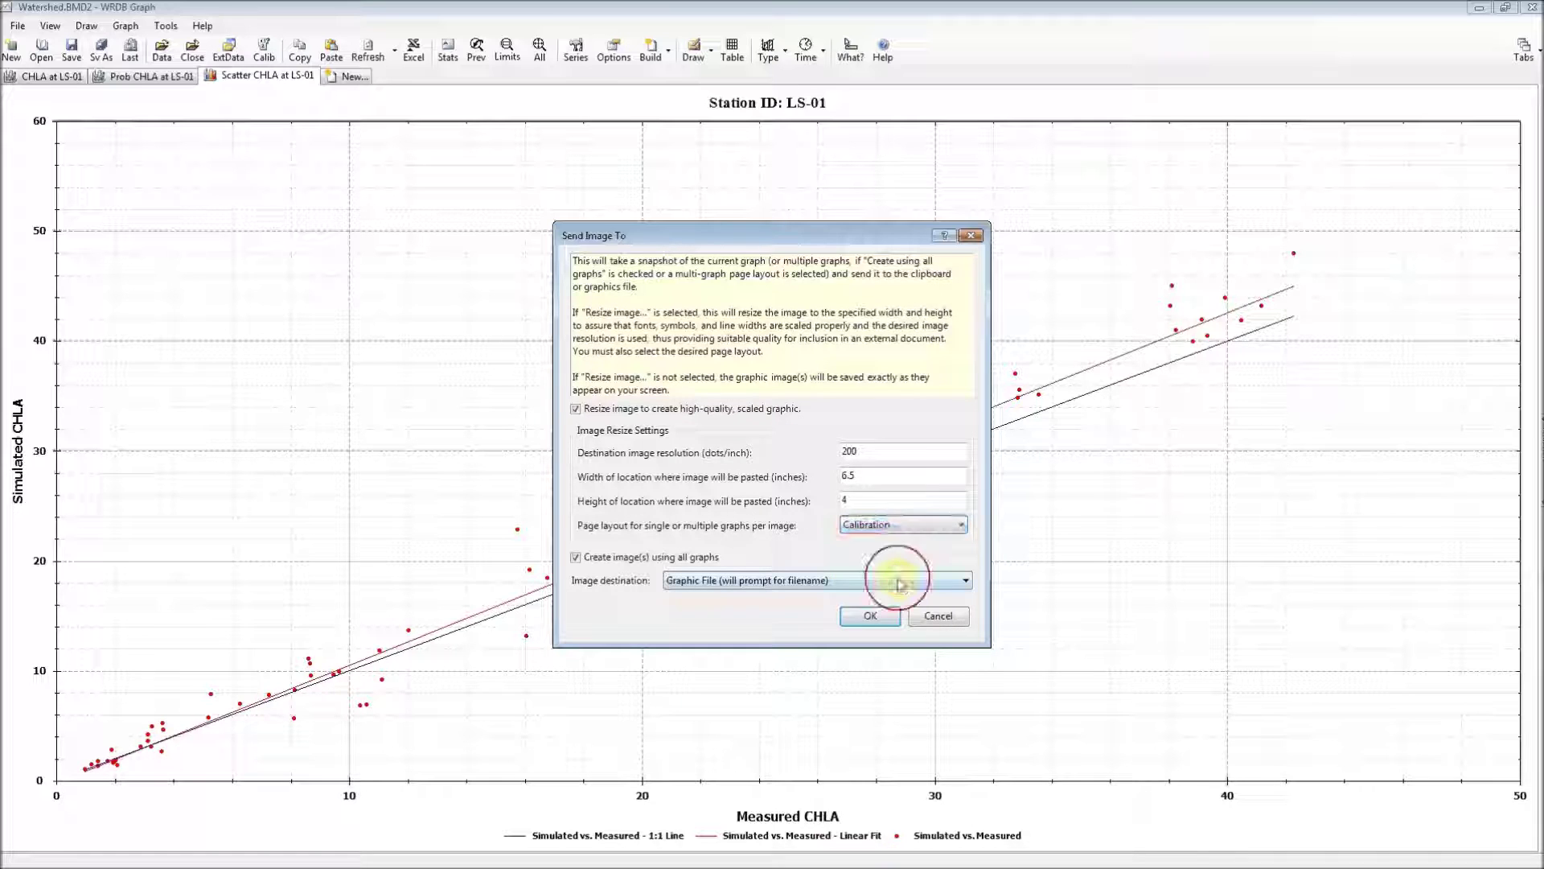
# - Set the Default page layout to 2 rows and 2 columns, leaving the creation of a new named layout cancelled
pyautogui.click(882, 529)
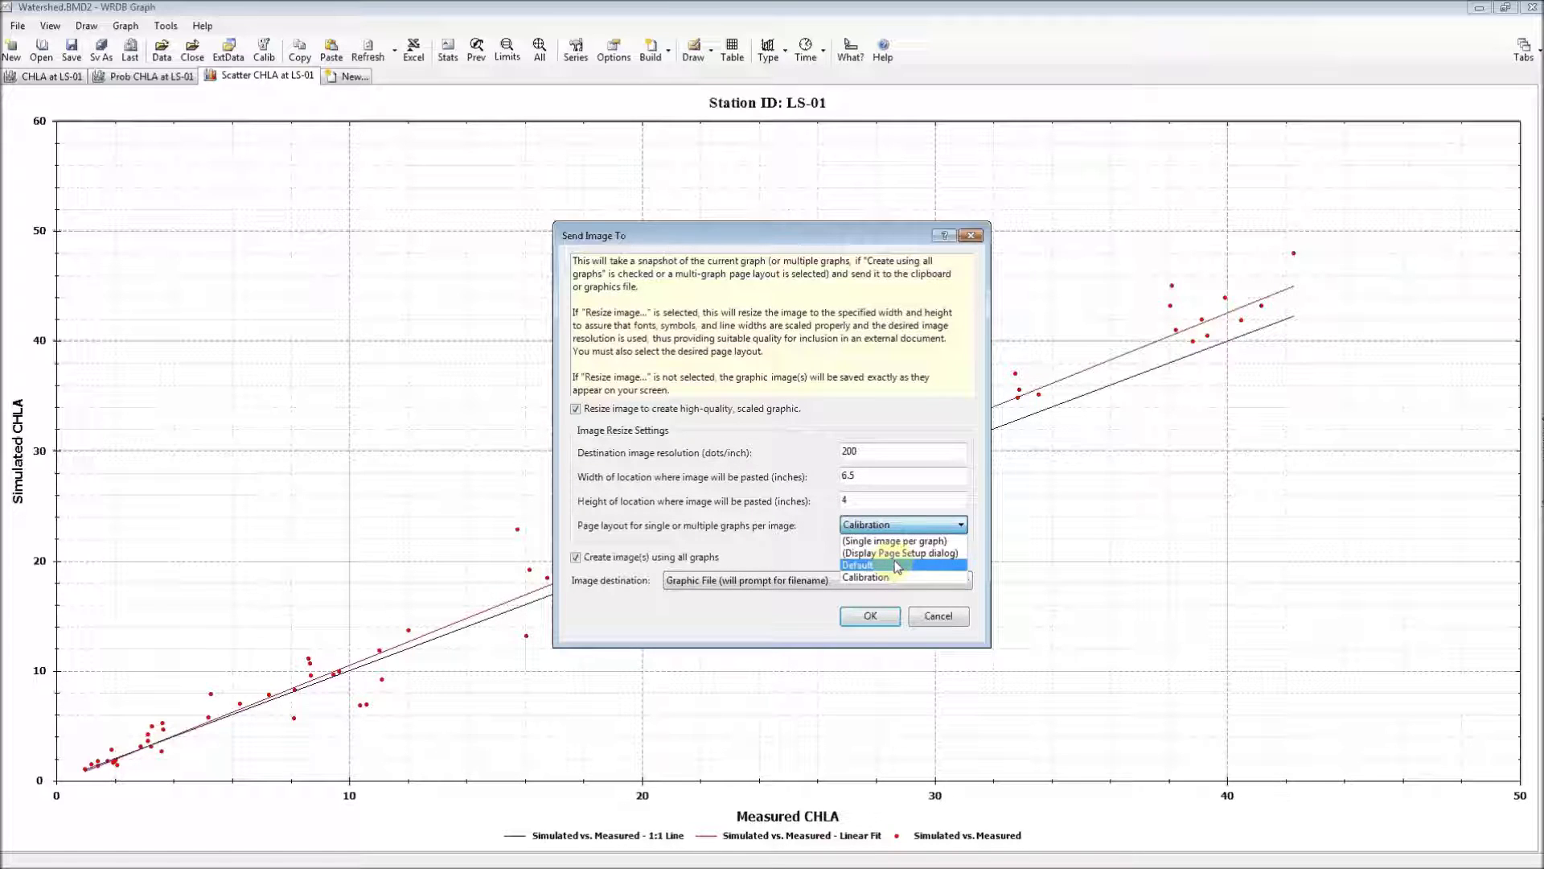
pyautogui.click(901, 553)
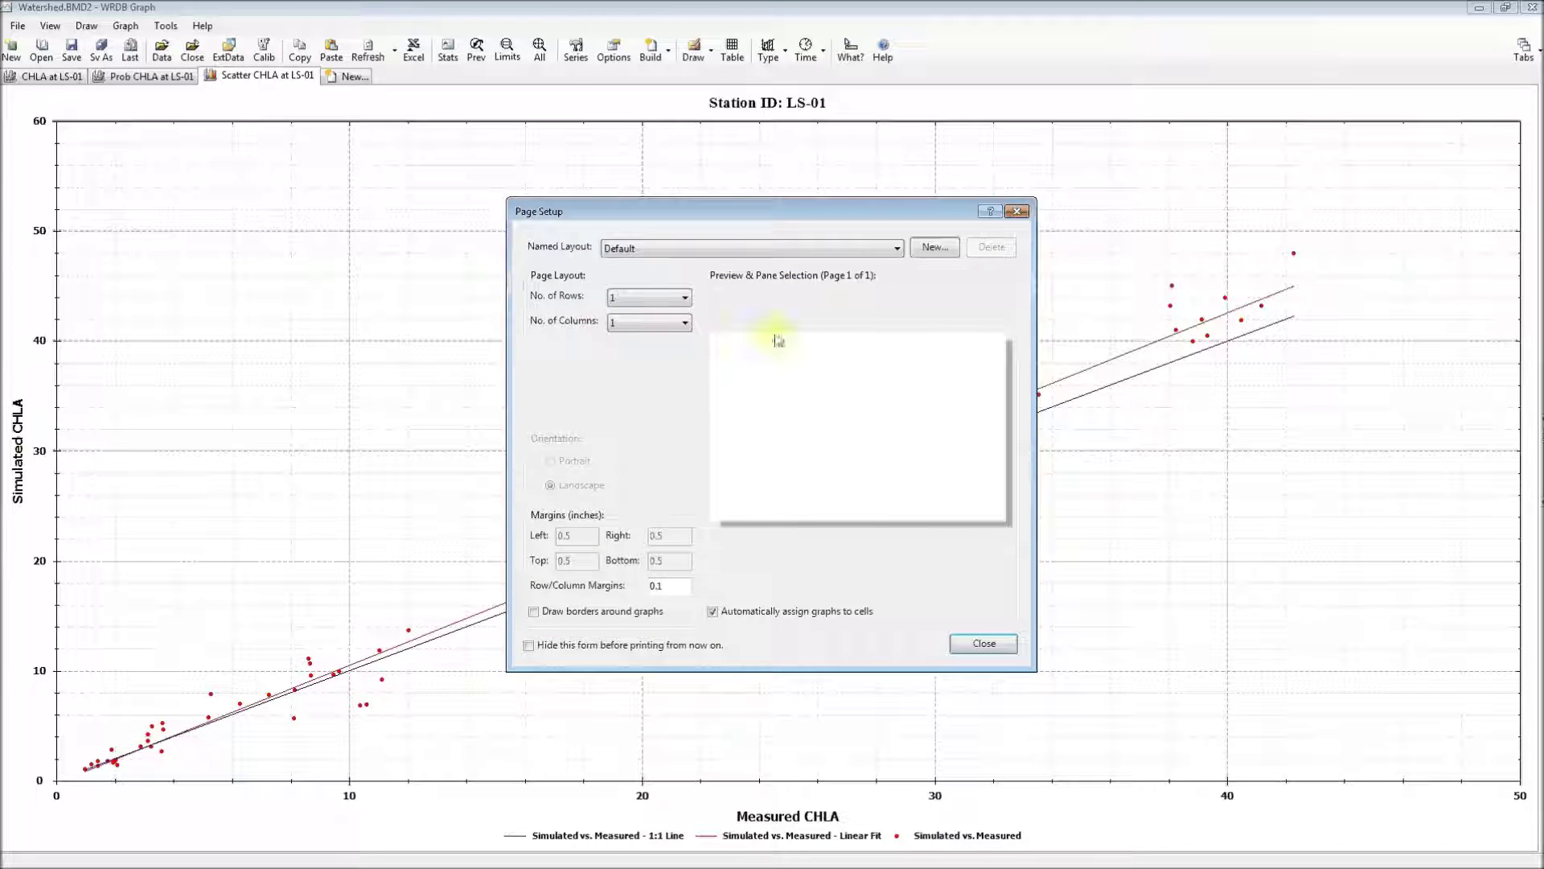
pyautogui.click(685, 297)
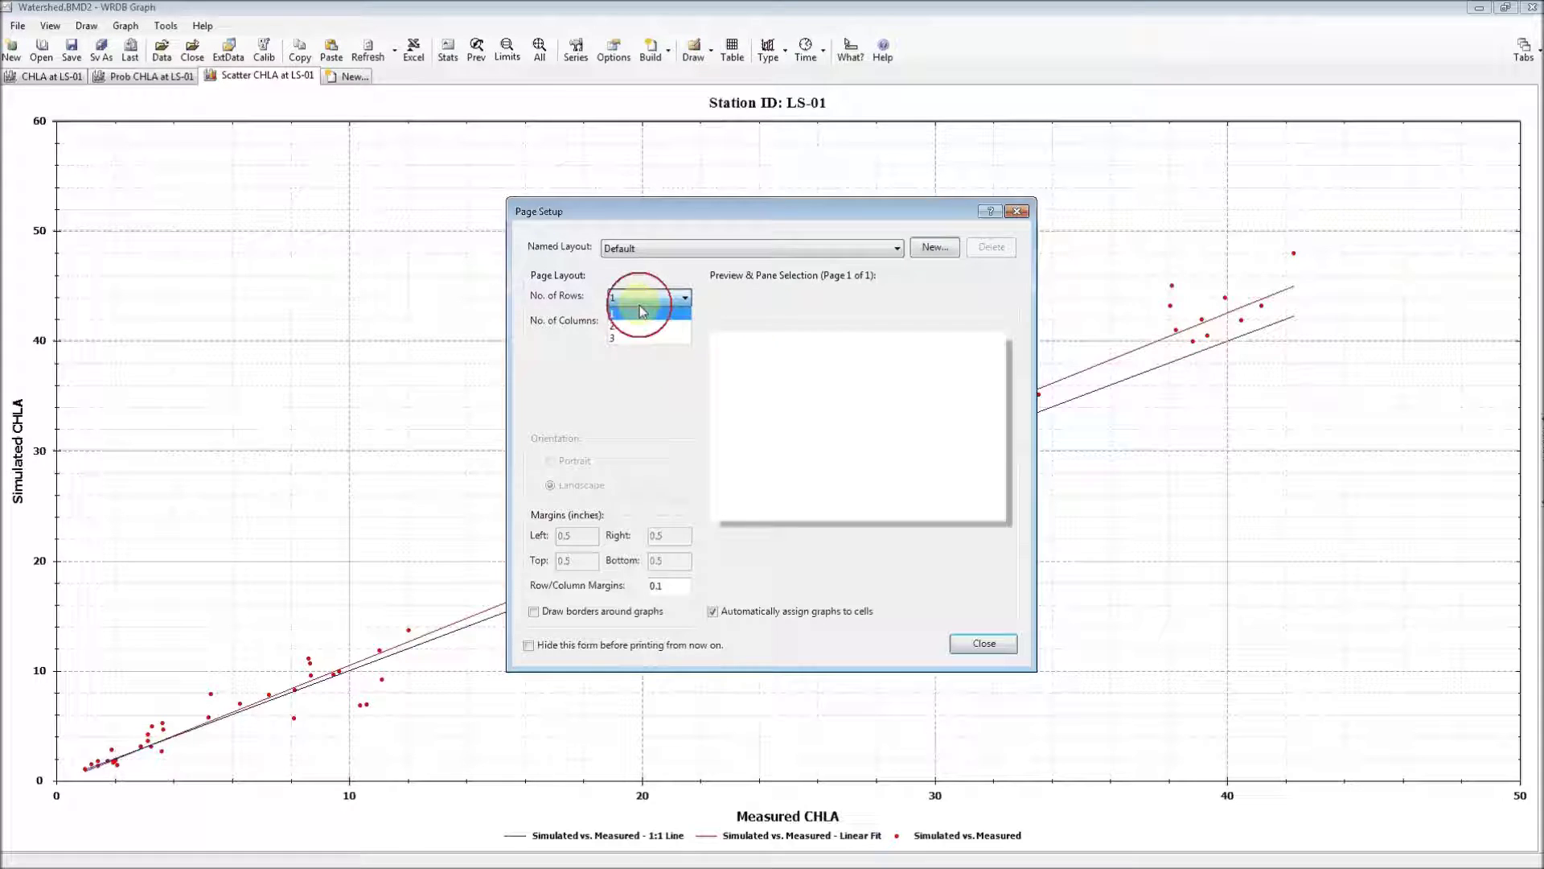
pyautogui.click(647, 325)
pyautogui.click(647, 323)
pyautogui.click(649, 340)
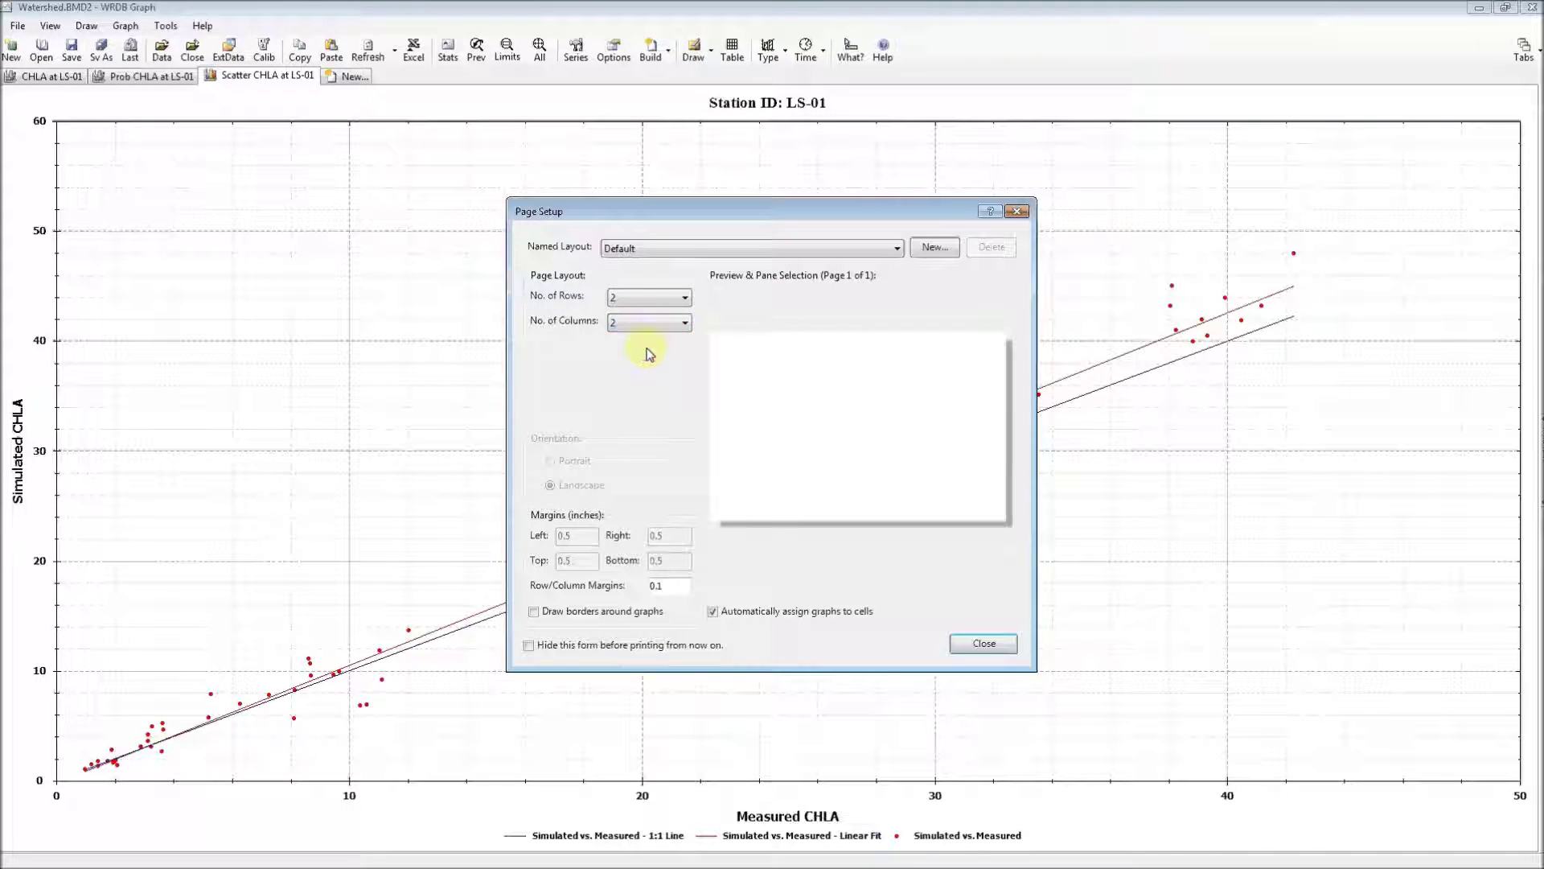
pyautogui.click(929, 250)
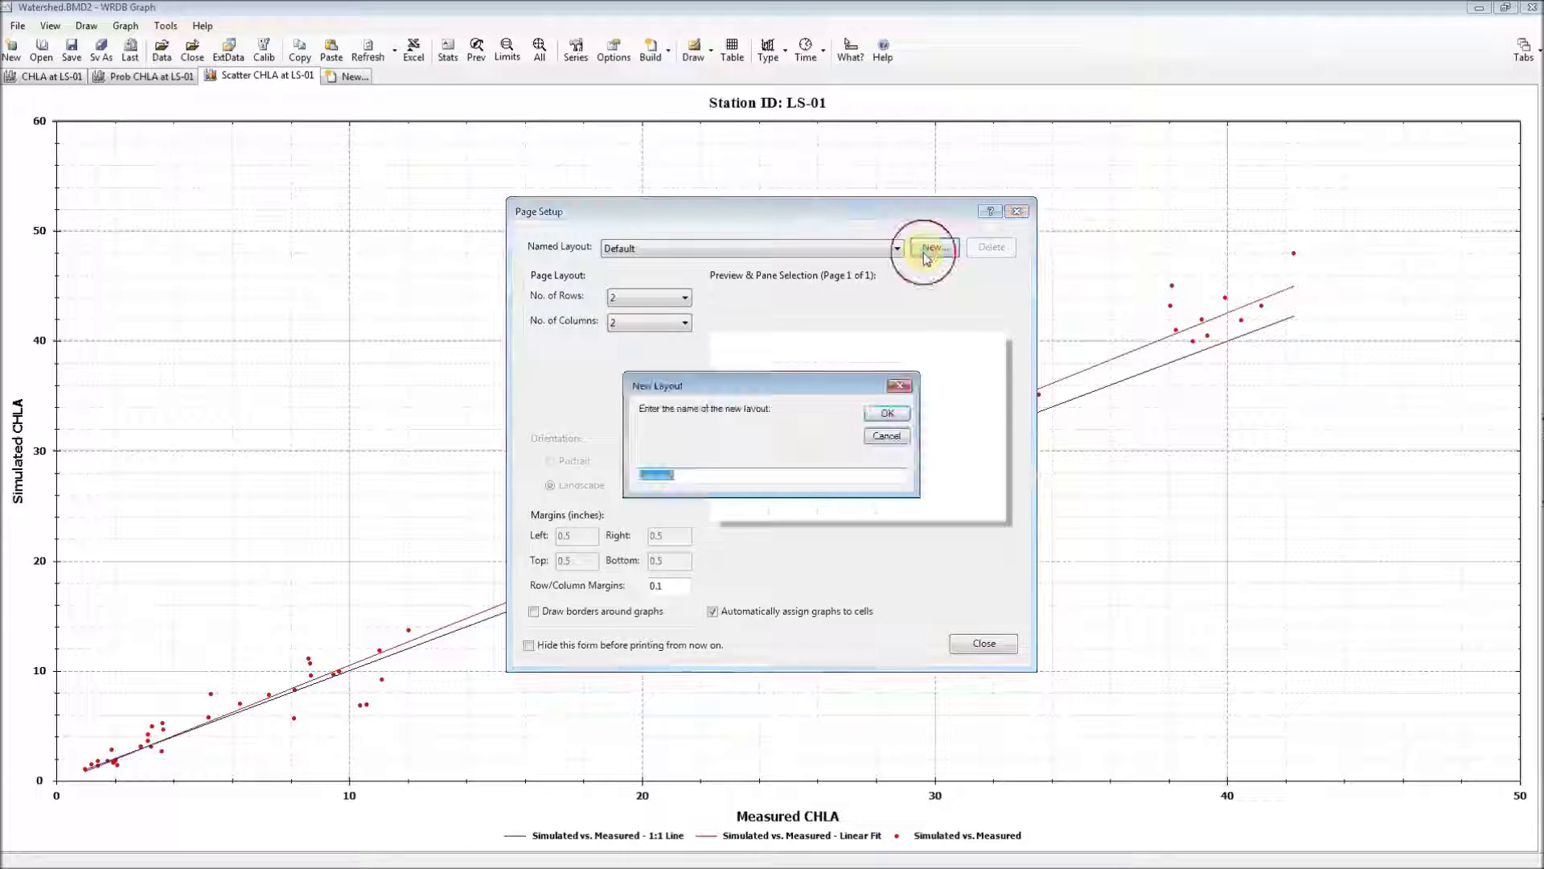
pyautogui.click(885, 436)
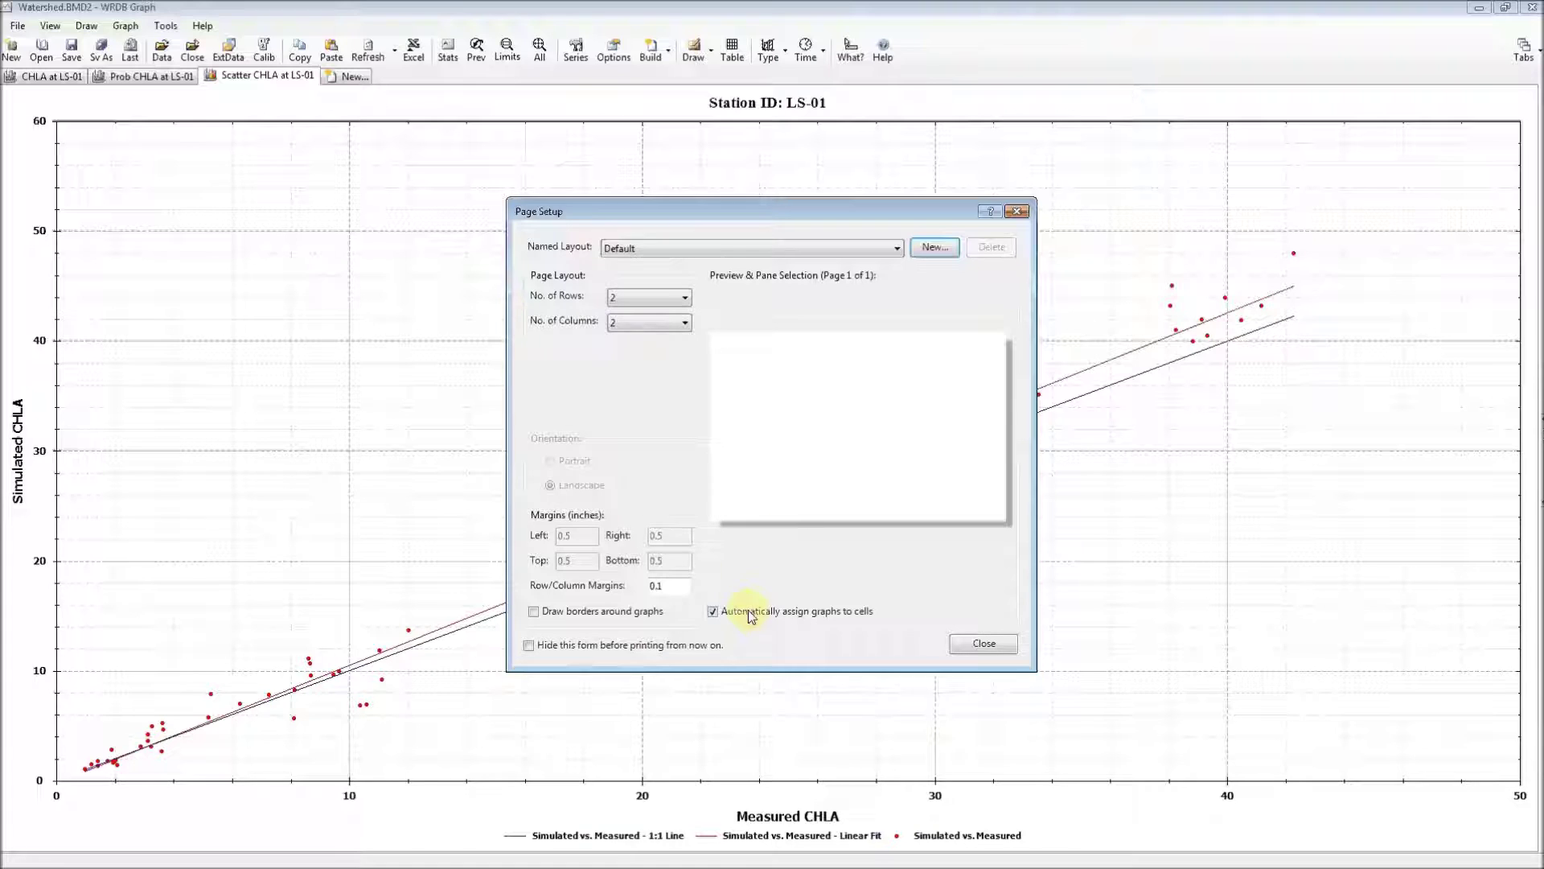
pyautogui.click(982, 644)
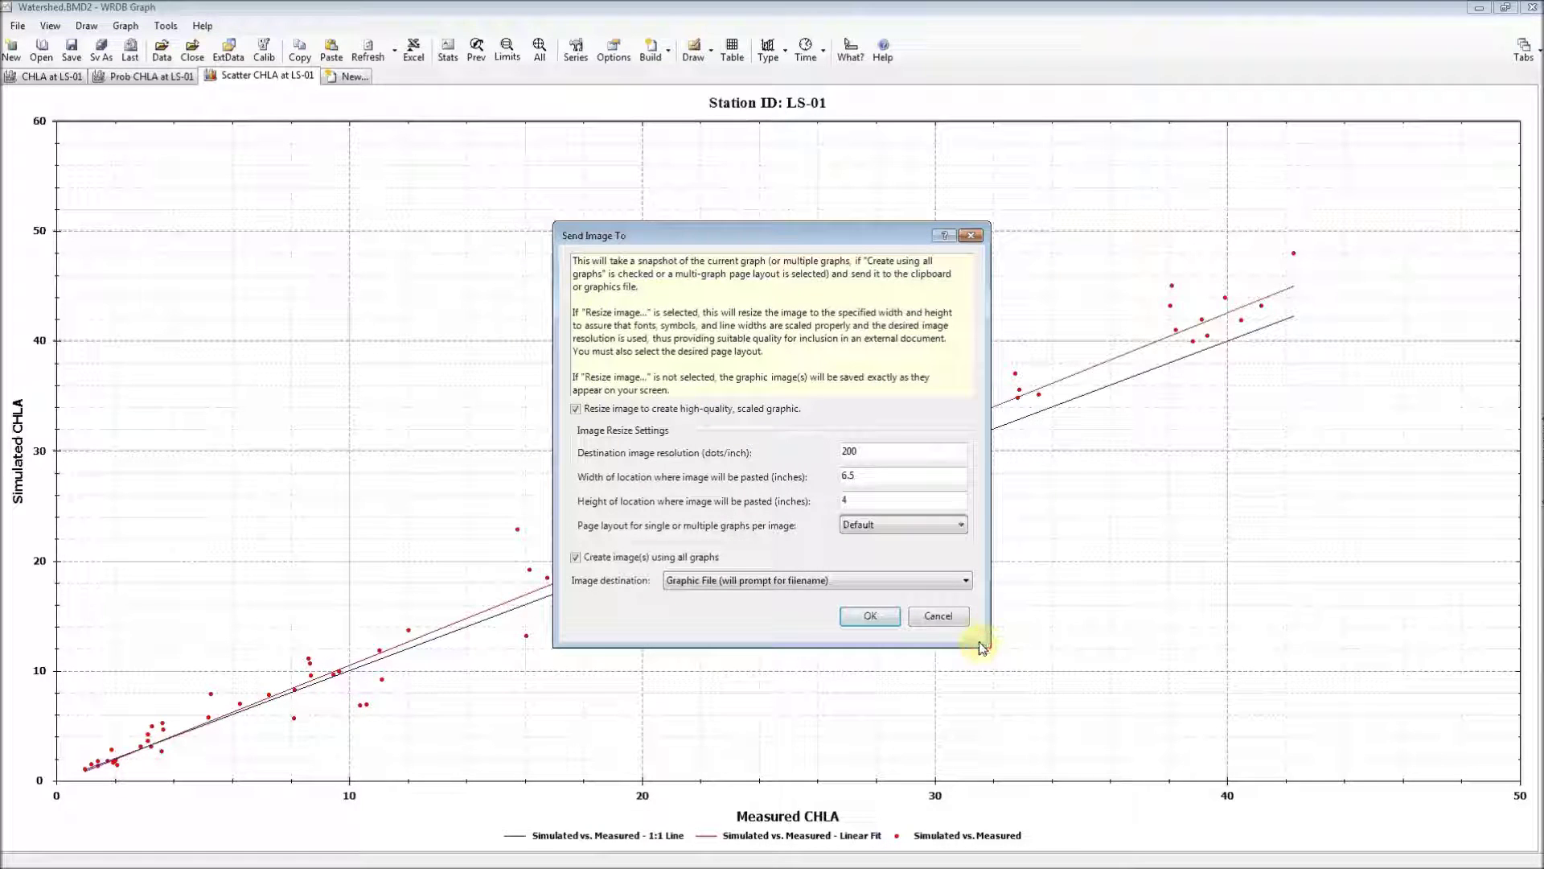
# - Export all graphs to a graphic file using the Calibration page layout, and view the saved Calibration-CHLA at LS-01.jpg
pyautogui.click(907, 526)
pyautogui.click(896, 576)
pyautogui.click(879, 609)
pyautogui.click(851, 551)
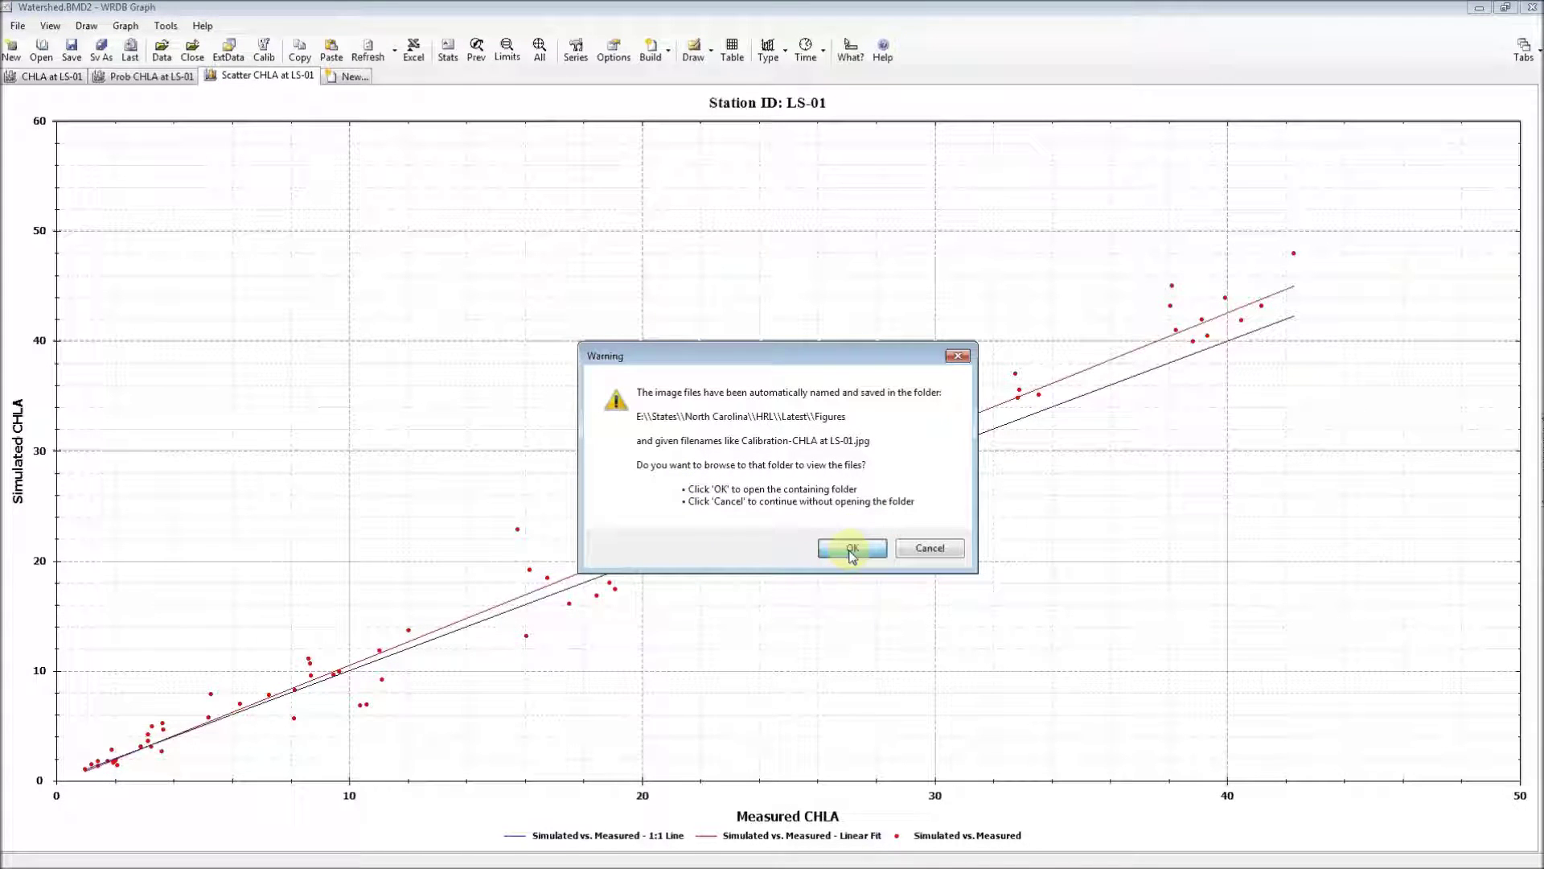
pyautogui.click(852, 550)
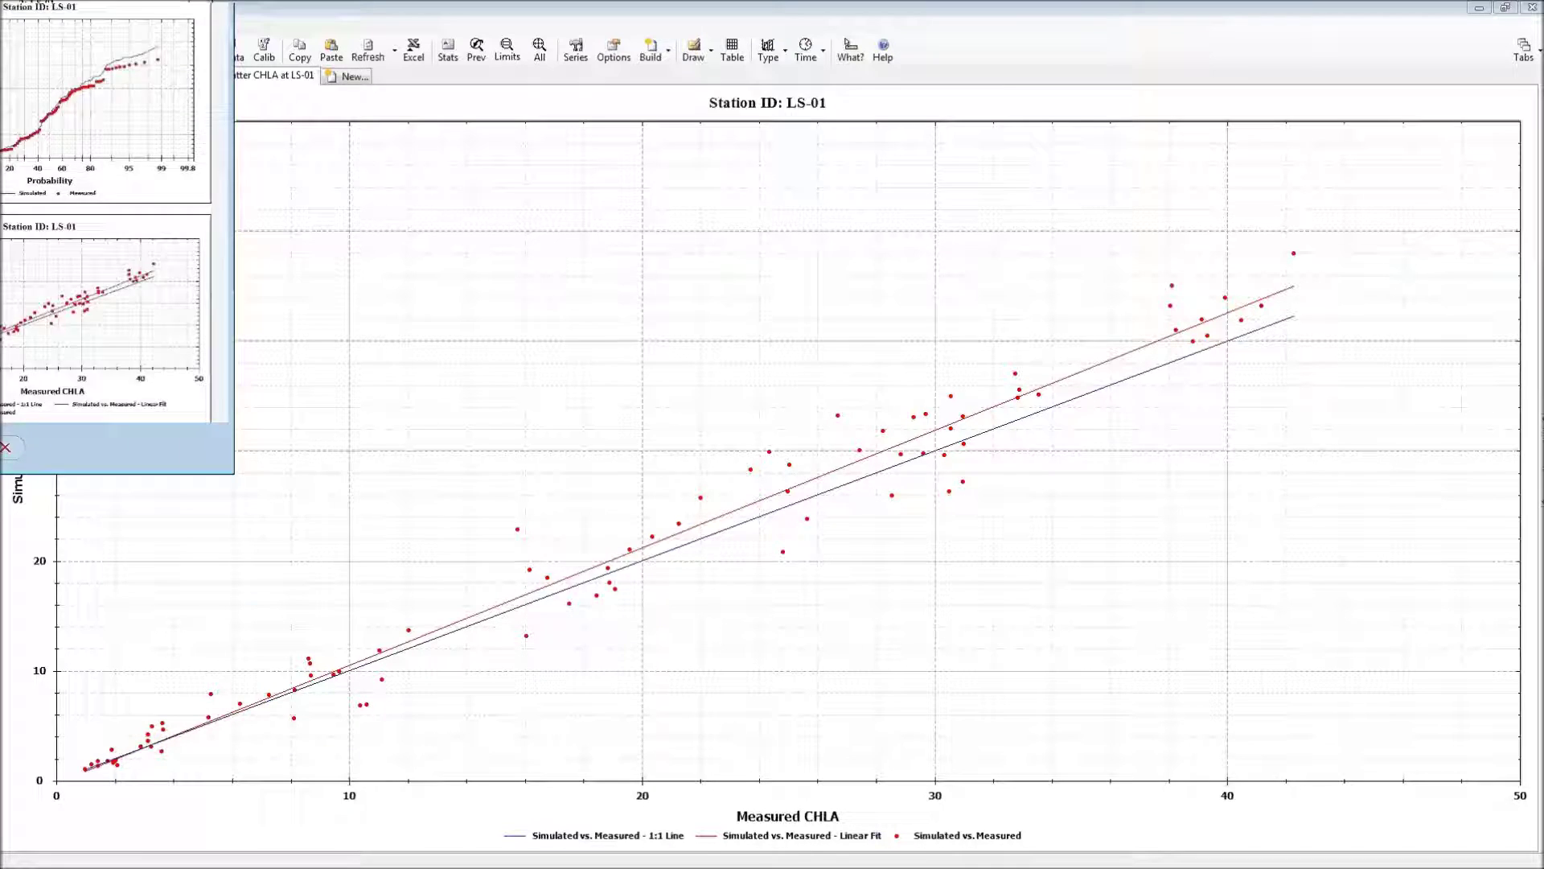
pyautogui.click(650, 499)
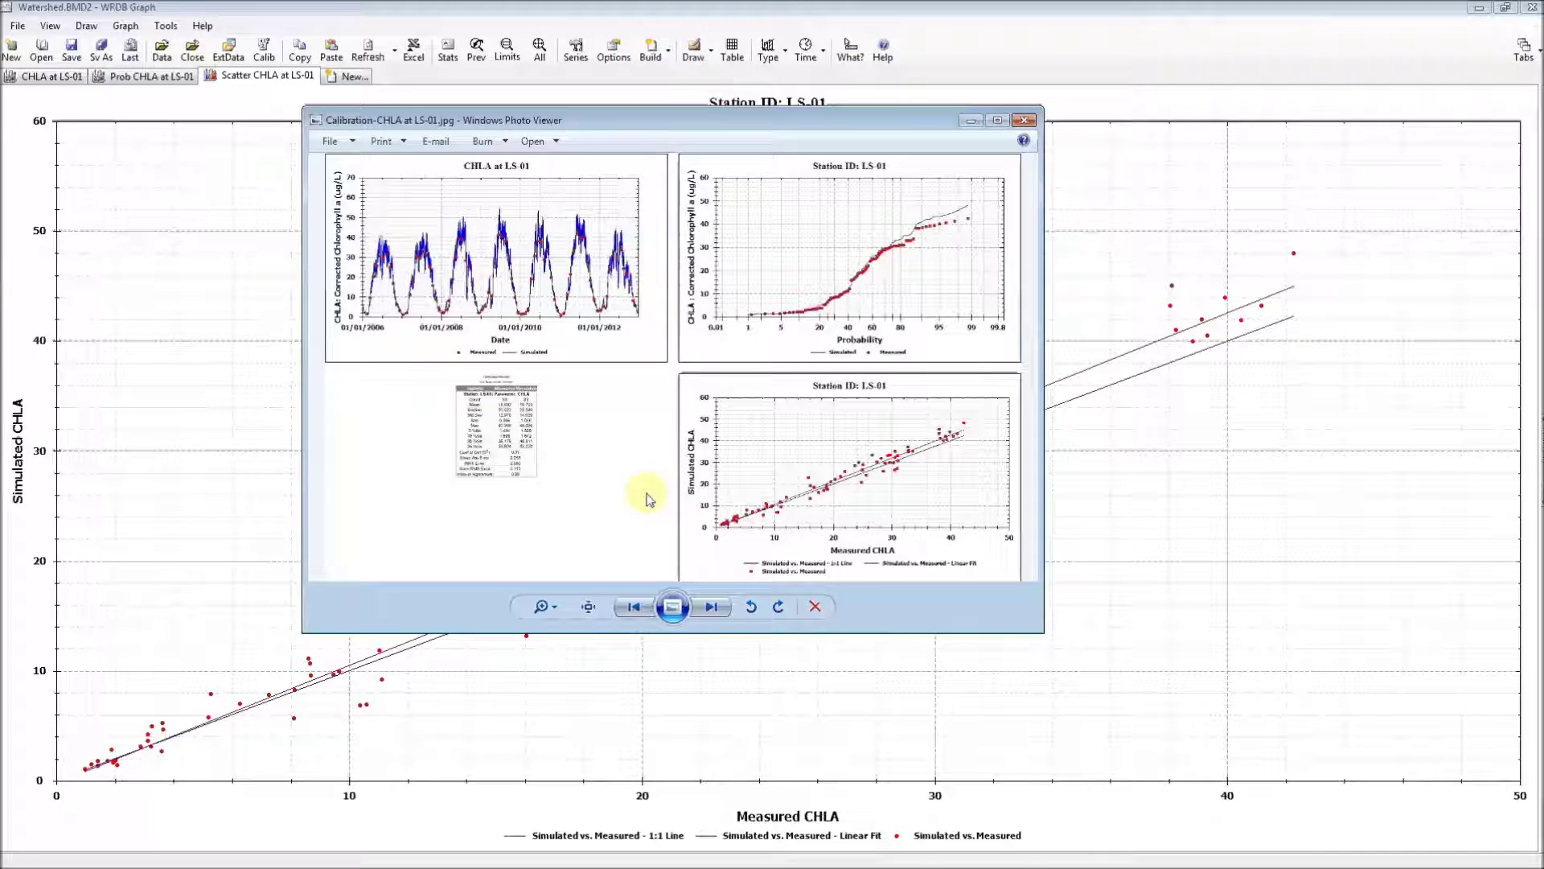